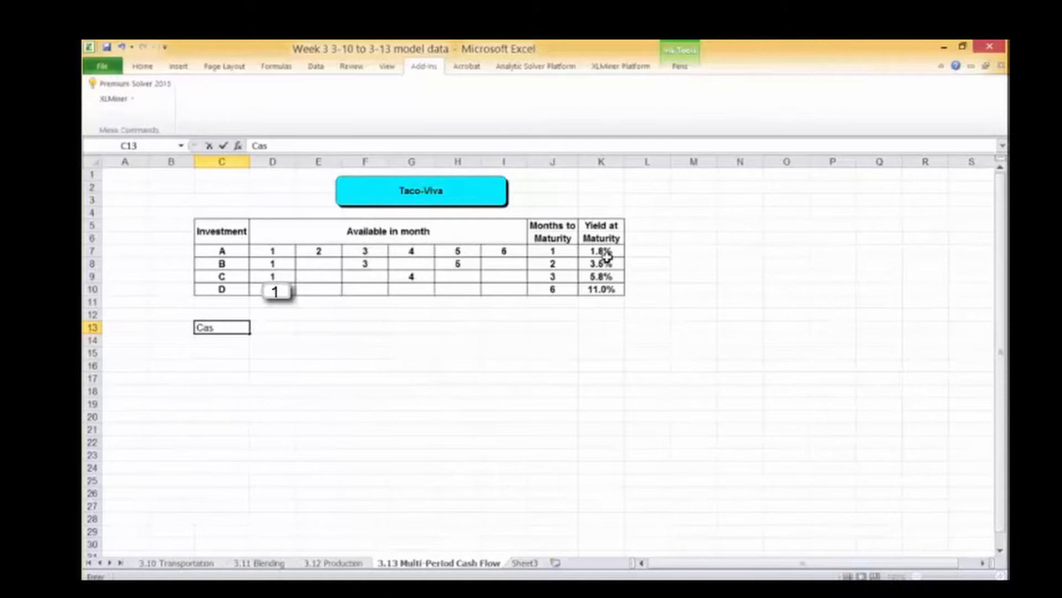
Enter the heading "Cash Inflows" in C13 and the investment labels A, B, C and D in C14:F14.
type("h Inflows")
left_click(272, 301)
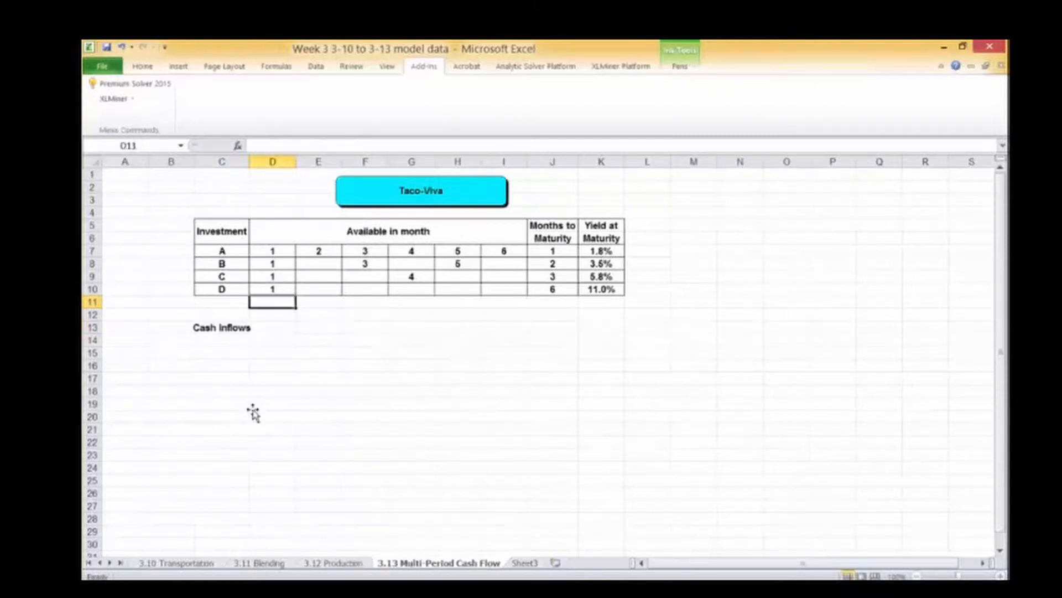
key("Left")
key("Down")
key("Down")
key("Down")
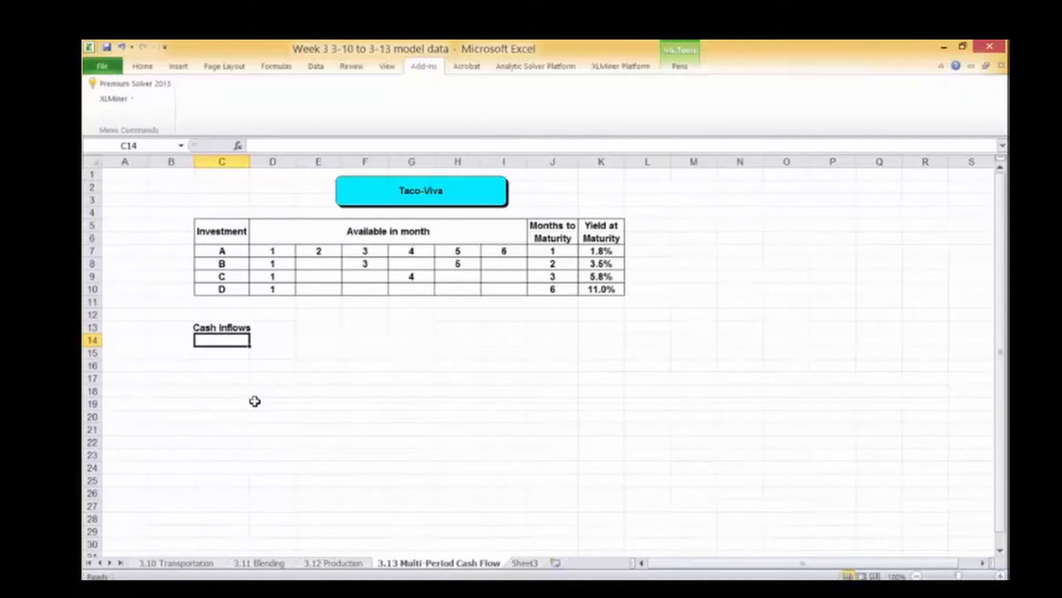
type("A")
key("Tab")
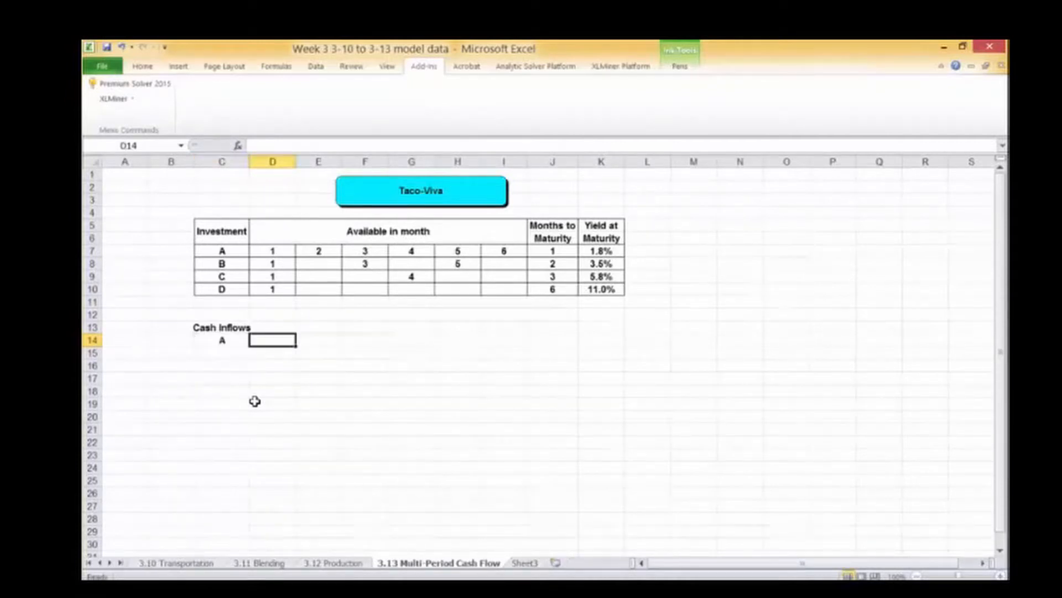
type("B")
key("Tab")
type("C")
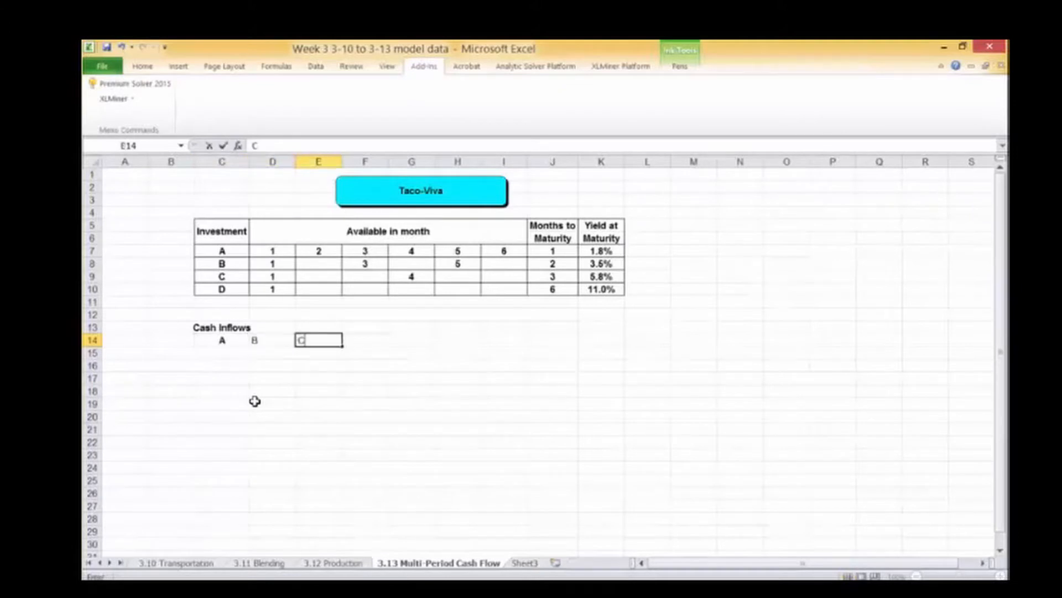
key("Tab")
type("D")
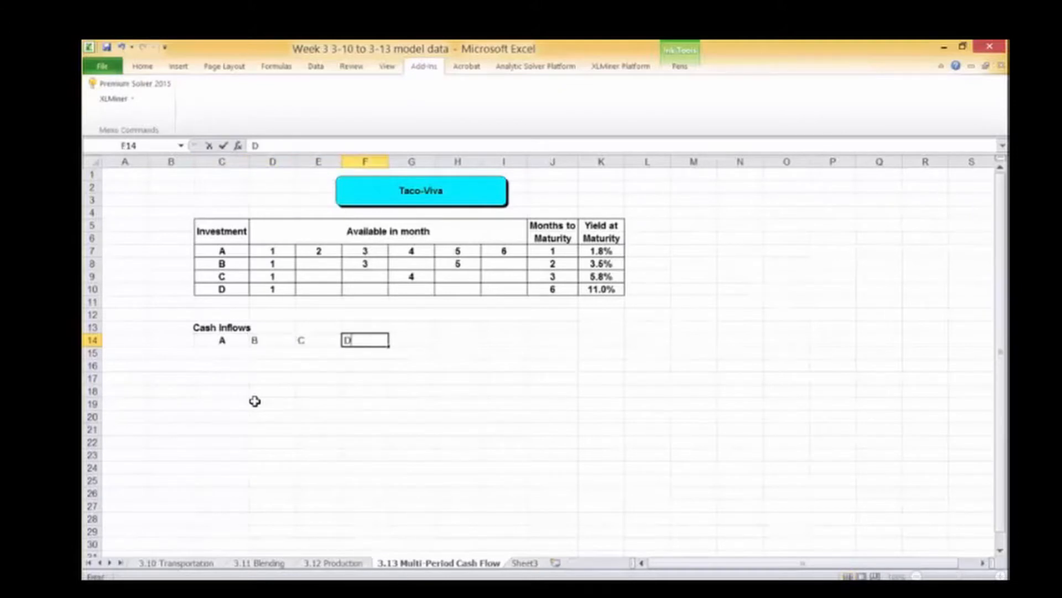
key("Return")
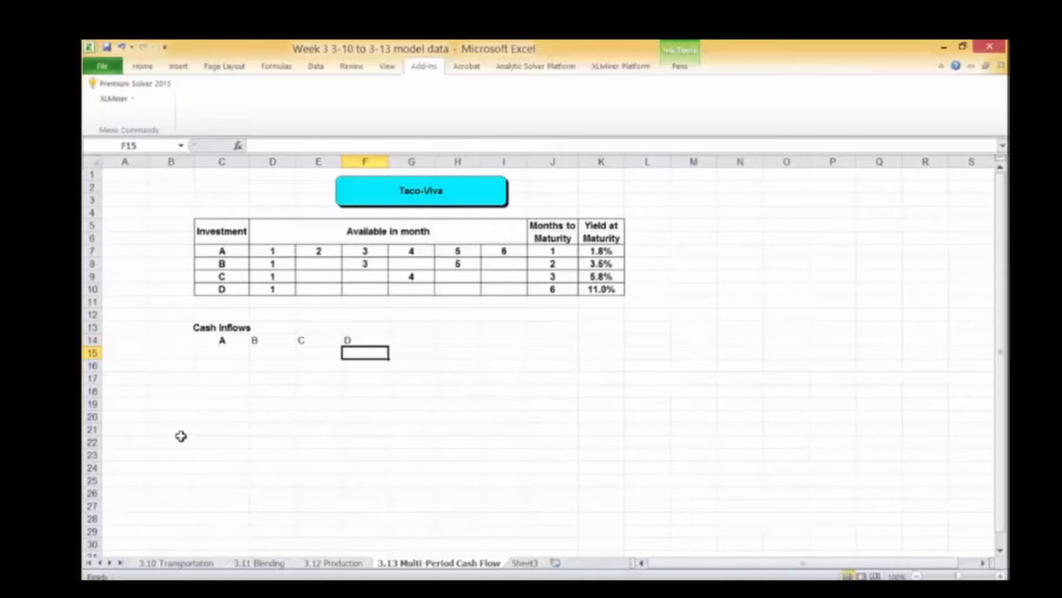
Label the month column by entering "Beginning of" in B13 and "Month" in B14.
left_click(168, 340)
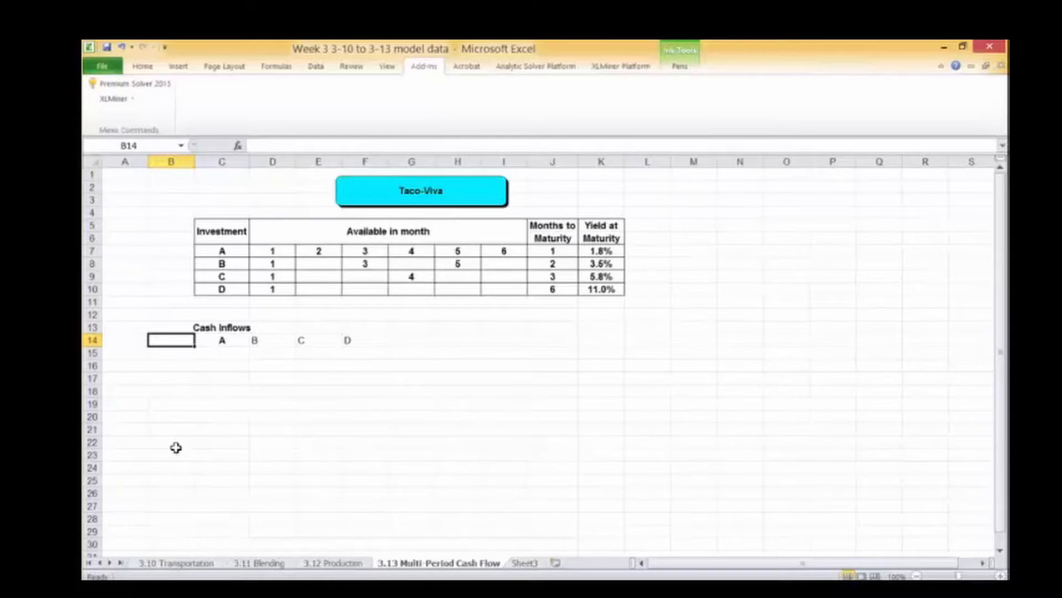
key("Up")
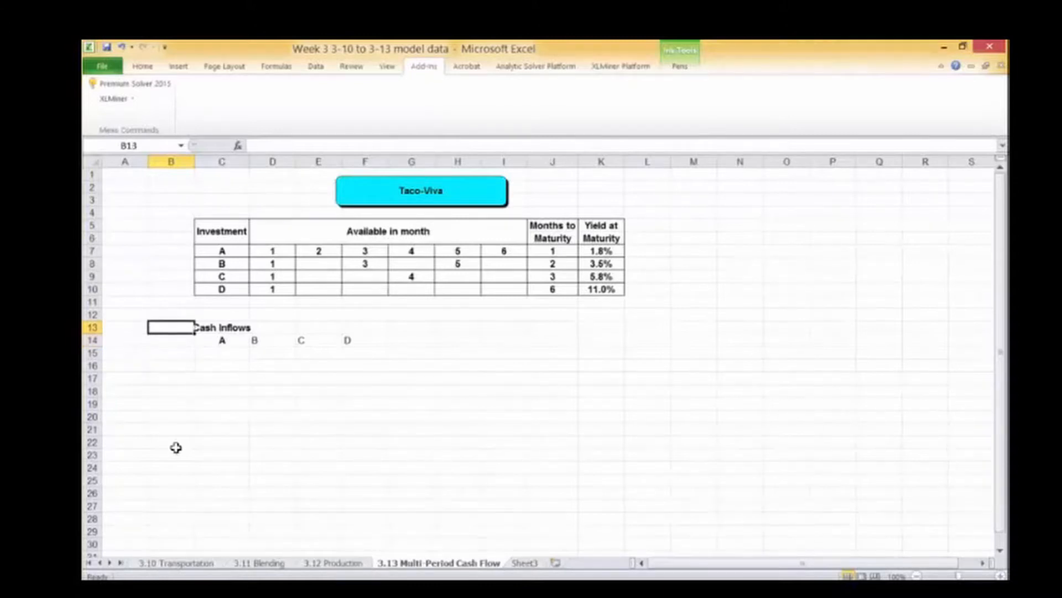
key("Down")
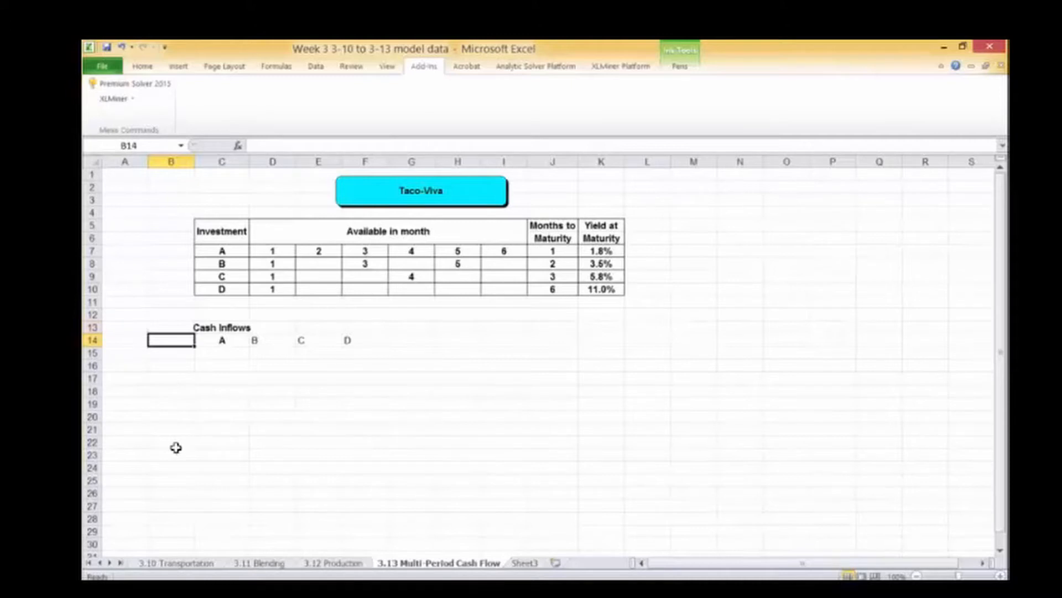
type("Month")
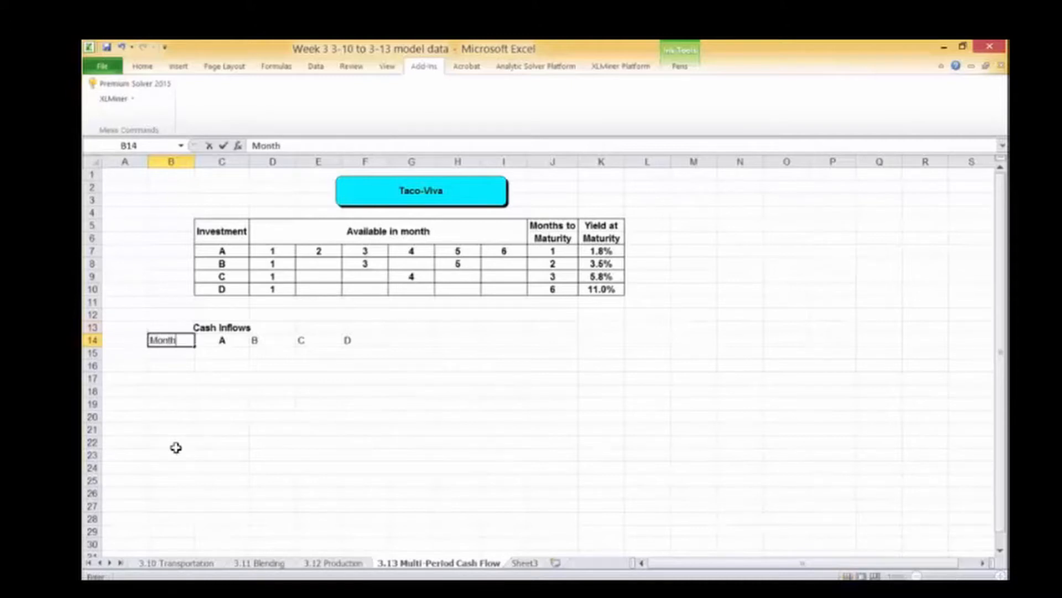
key("Up")
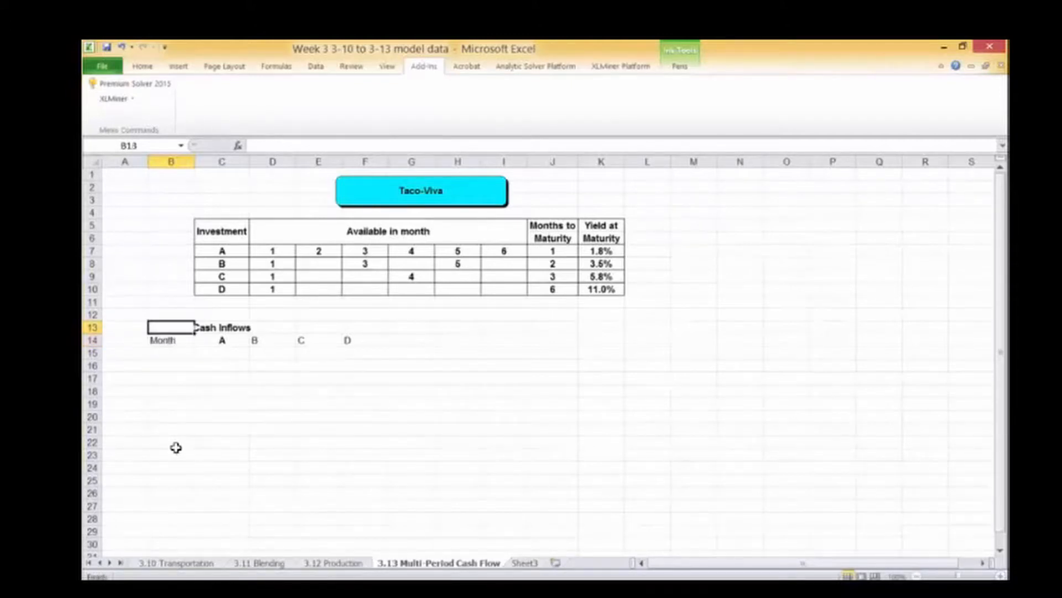
type("Begin")
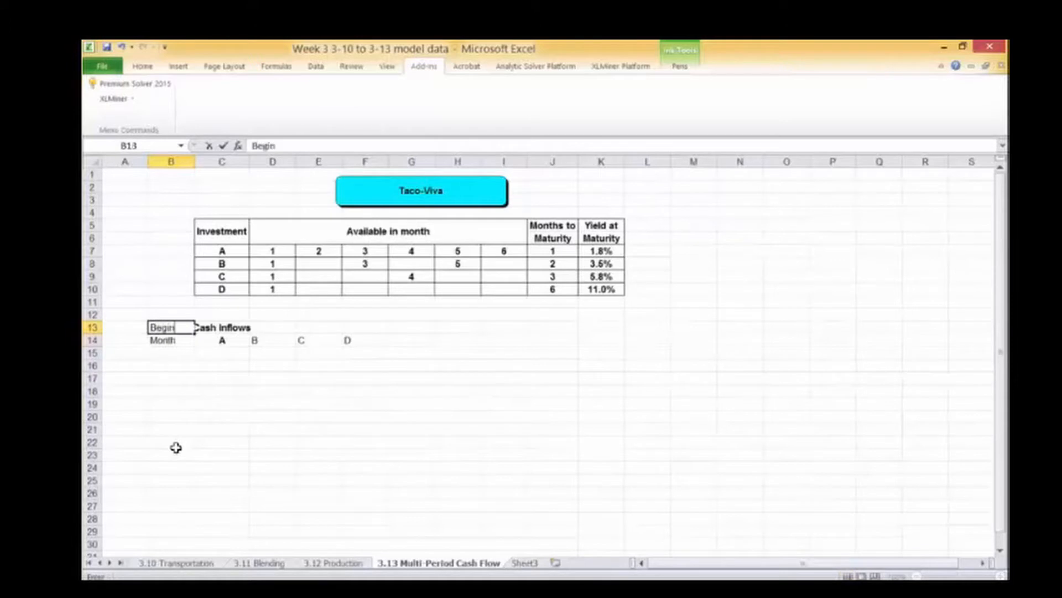
type("ning")
key("Return")
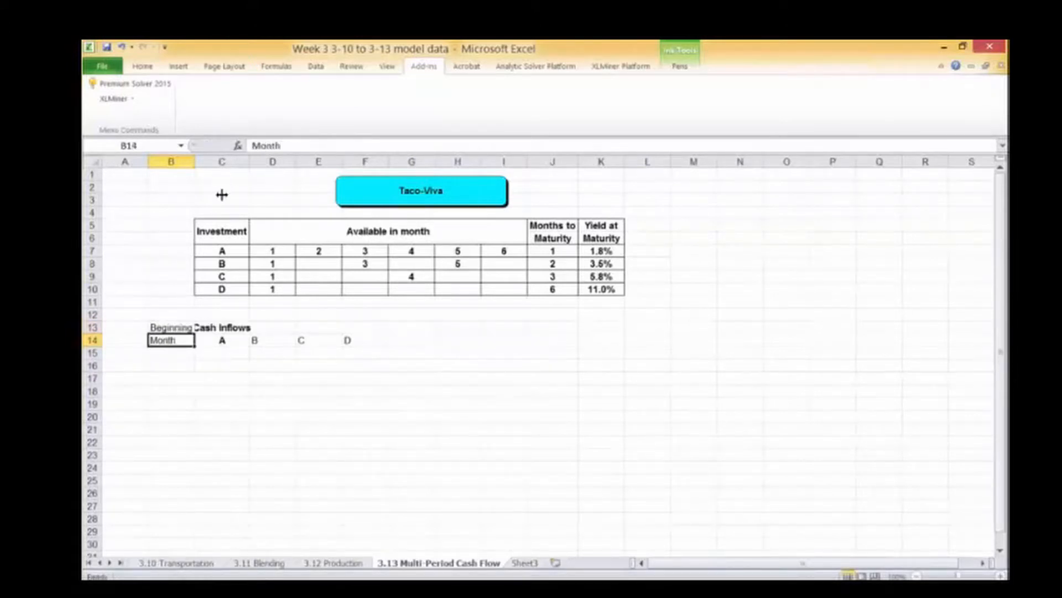
Autofit the widths of columns B and C to their contents.
key("alt+h")
key("o")
key("i")
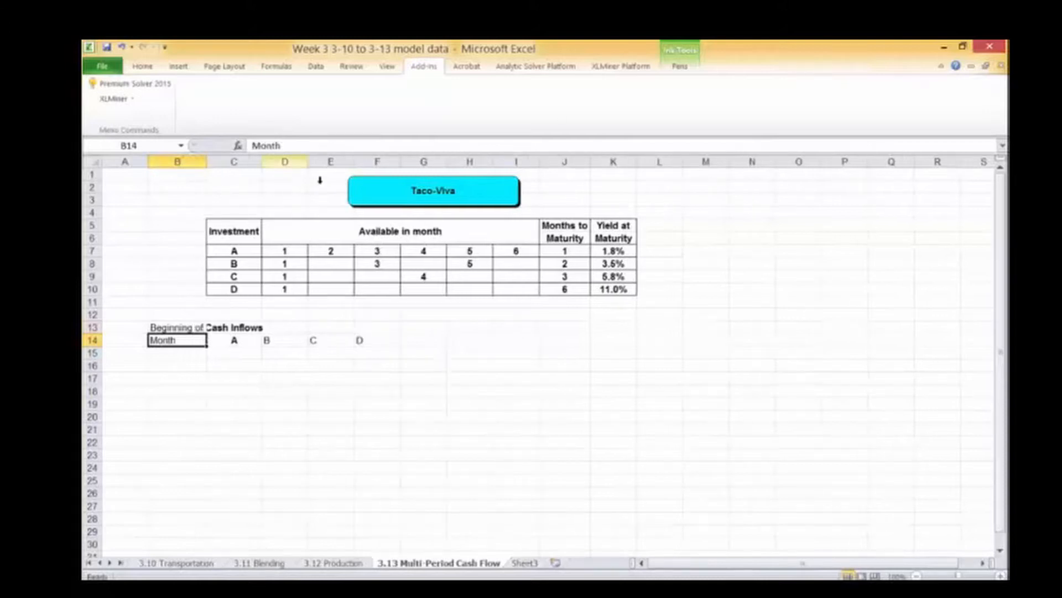
double_click(262, 162)
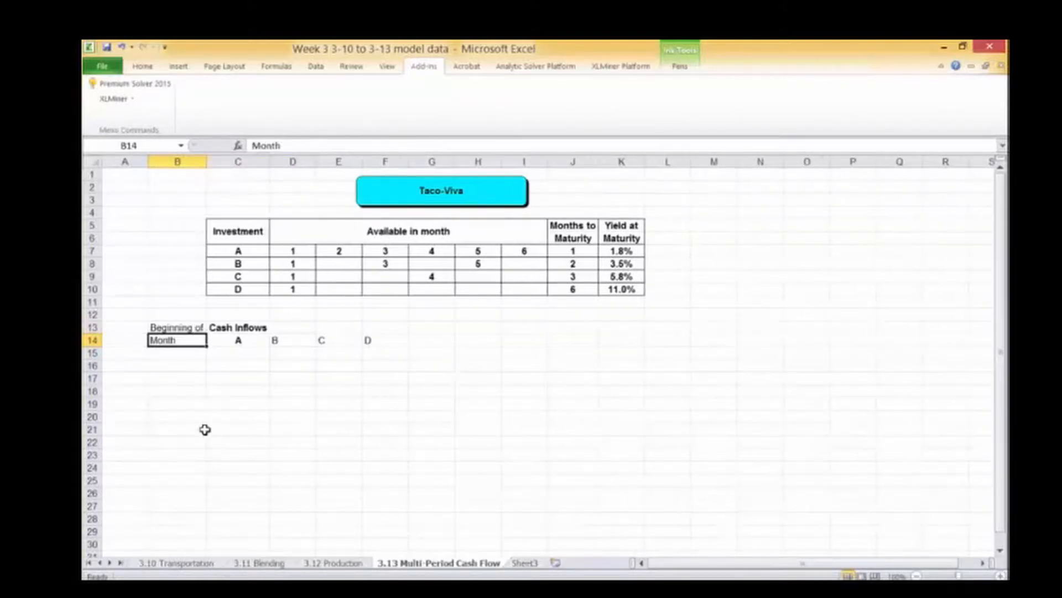
Enter 1, 2 and 3 from B15 down and extend the series through 7 in B21.
key("Return")
type("1")
key("Return")
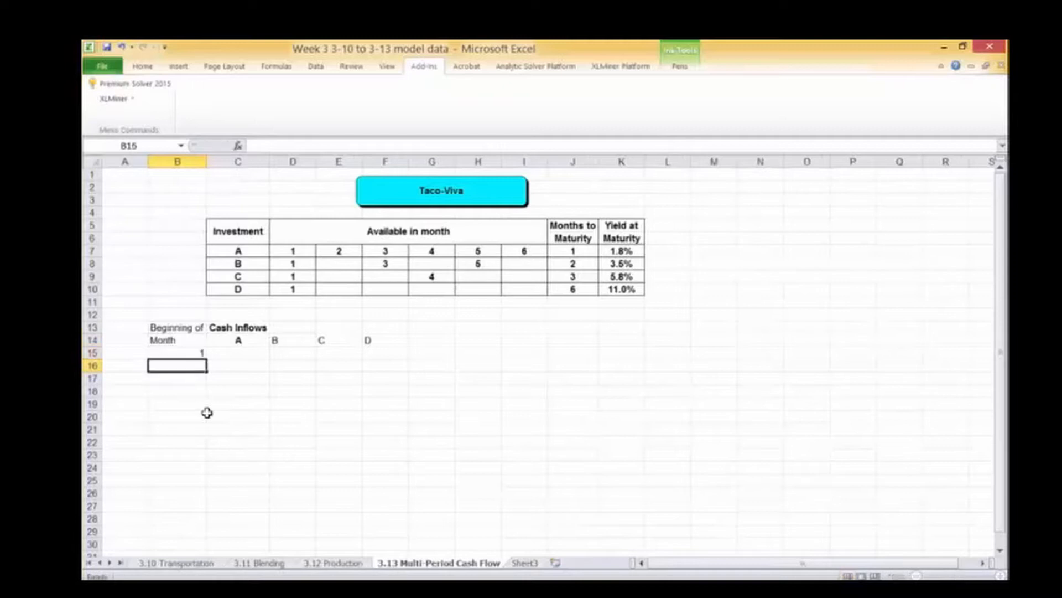
type("2")
key("Return")
type("3")
key("Return")
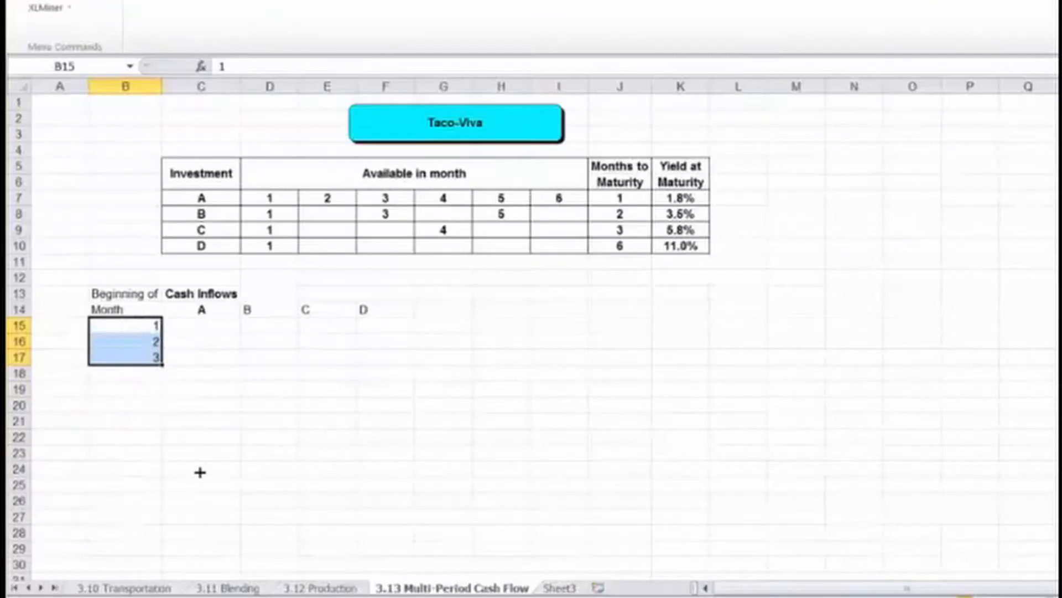
left_click_drag(207, 385, 207, 416)
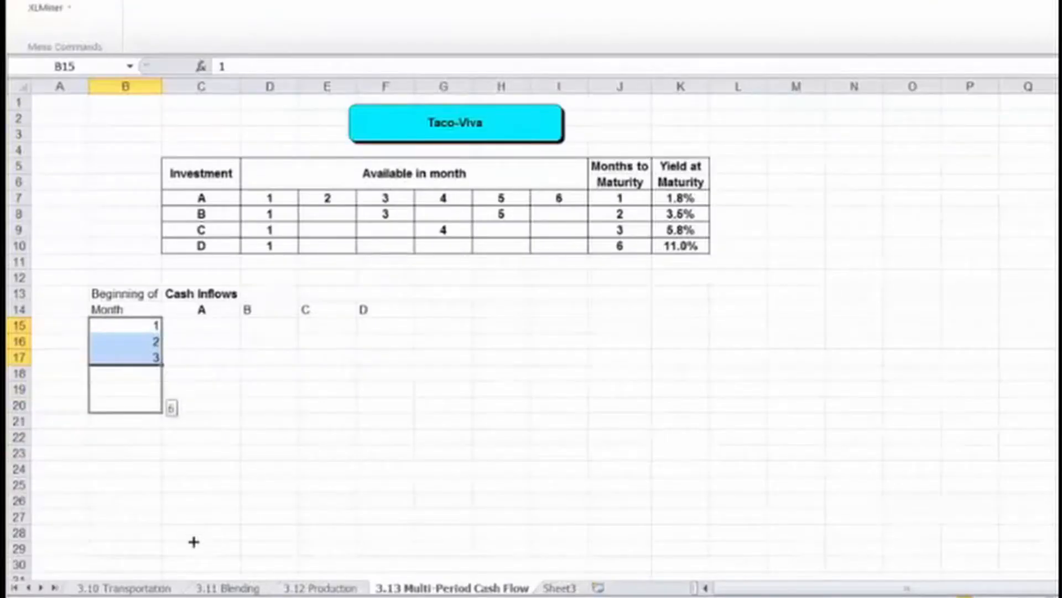
left_click_drag(194, 542, 169, 566)
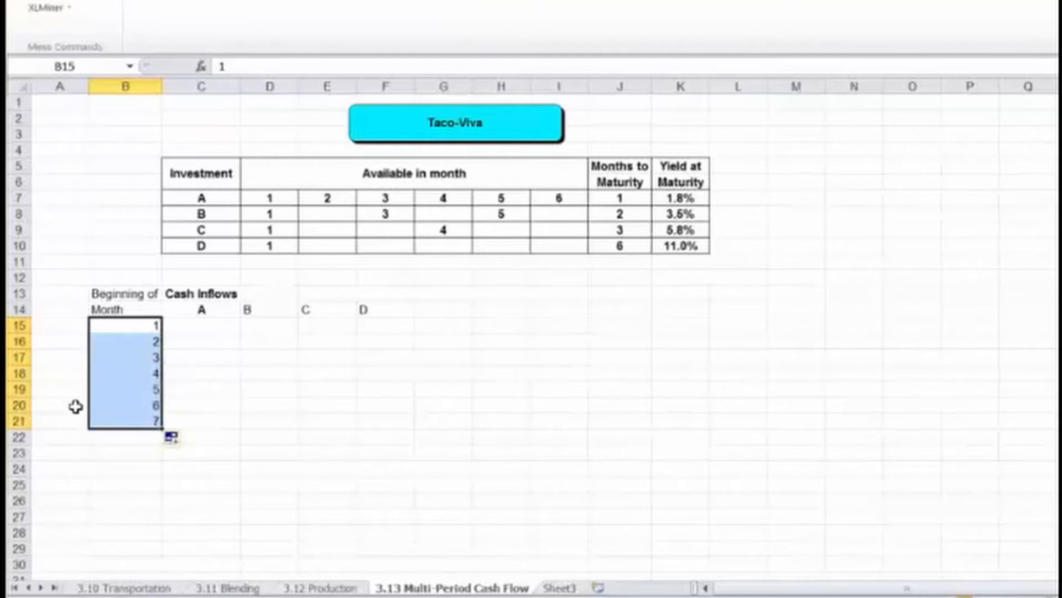
Enter "End of" in A14 and "Month" in A15.
left_click(60, 309)
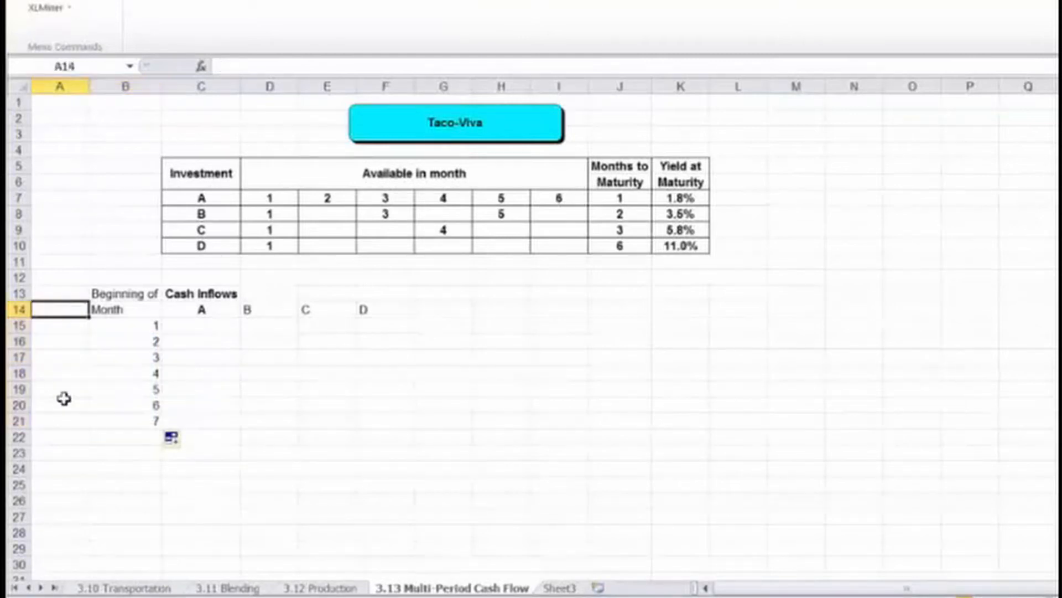
type("End of")
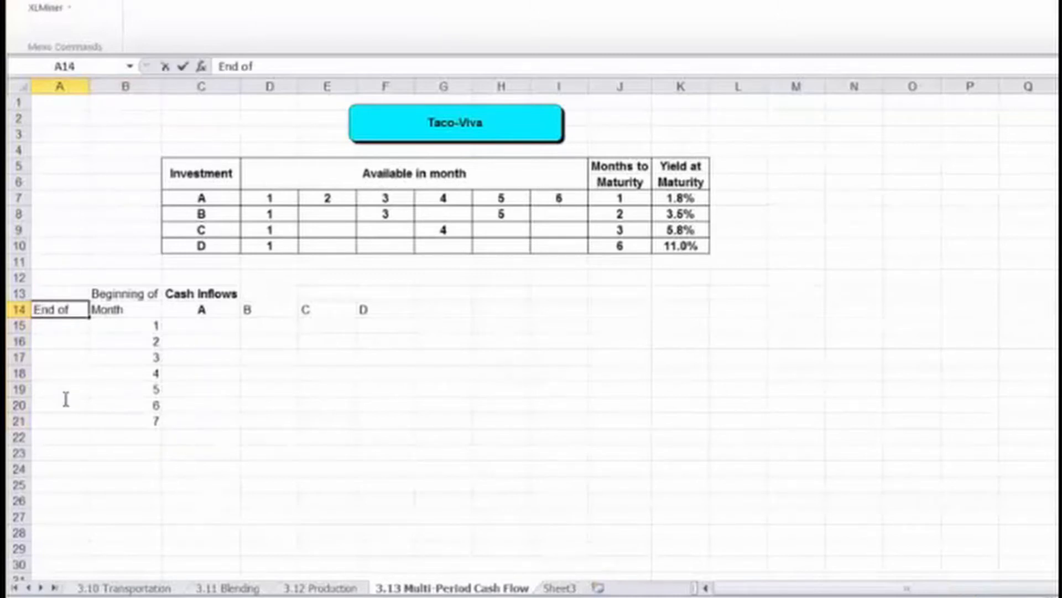
key("Return")
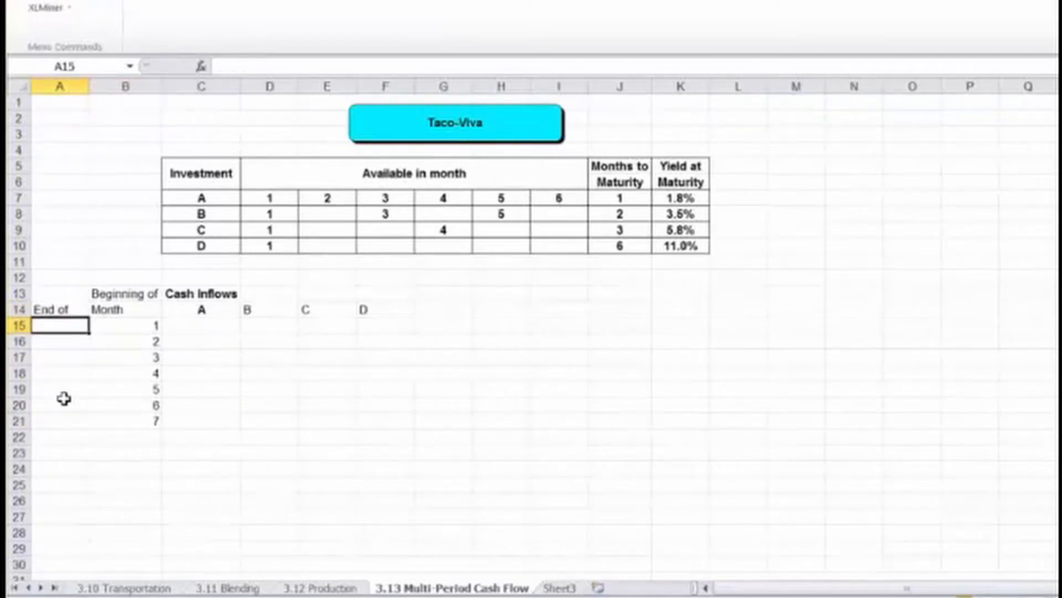
type("Month")
key("Return")
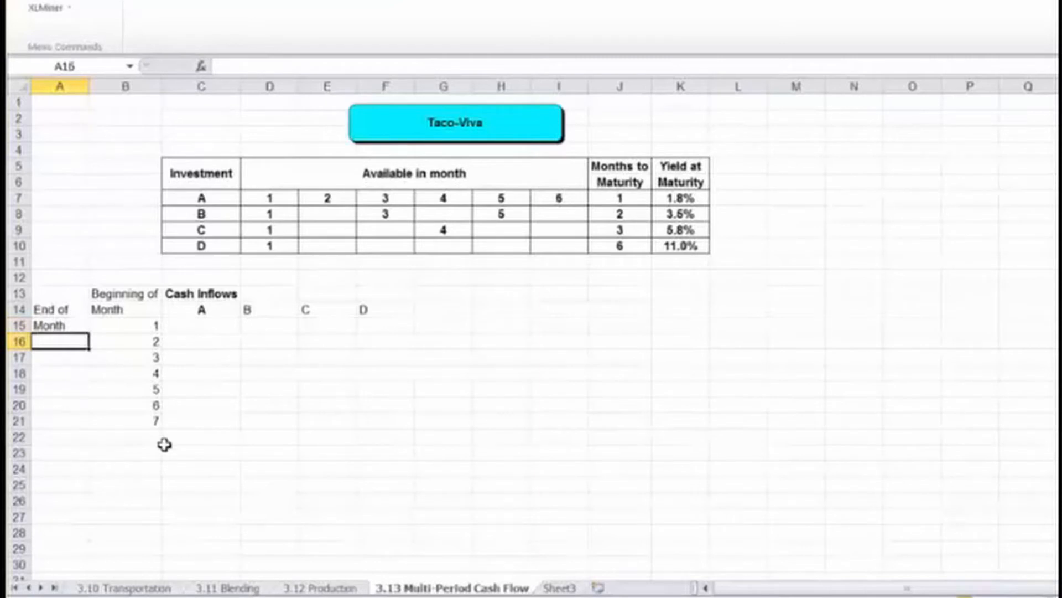
Enter 1 and 2 from A16 down and extend the series through 6 in A21.
type("1")
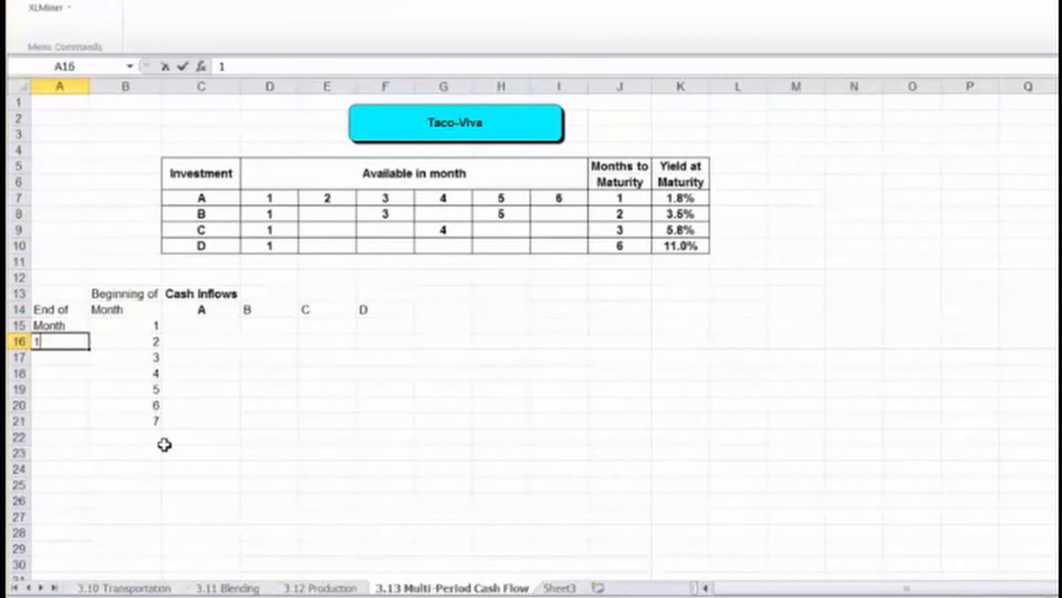
key("Return")
type("2")
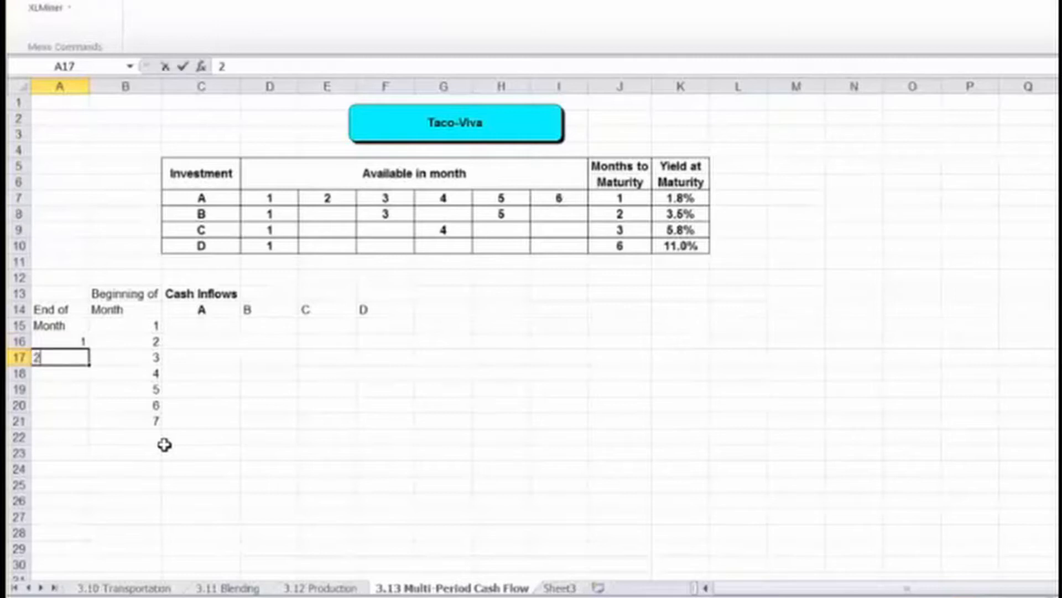
key("Return")
left_click_drag(60, 340, 60, 357)
left_click_drag(89, 365, 90, 409)
left_click_drag(117, 447, 115, 473)
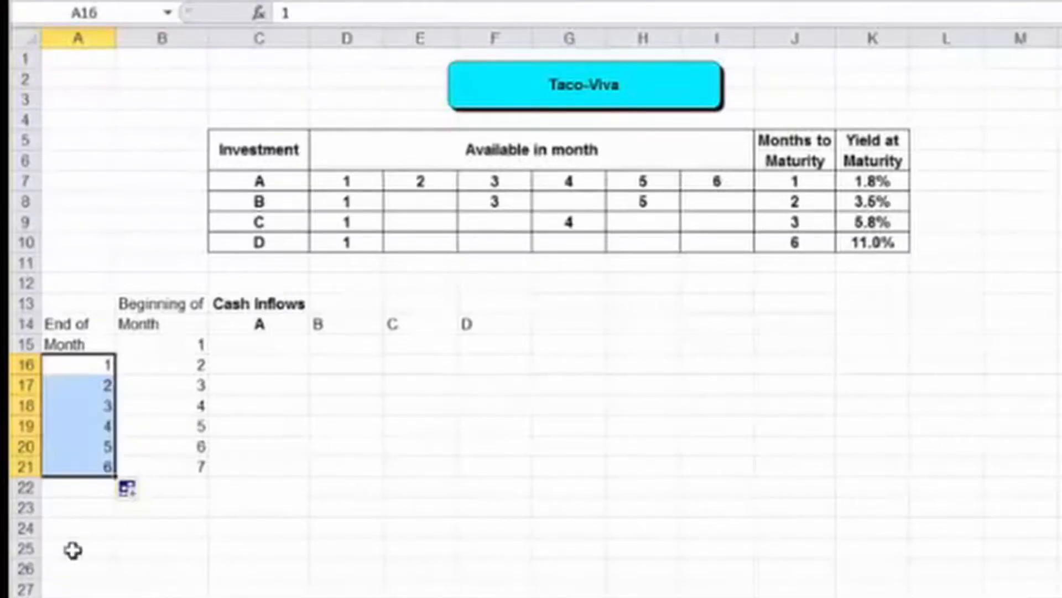
left_click(80, 365)
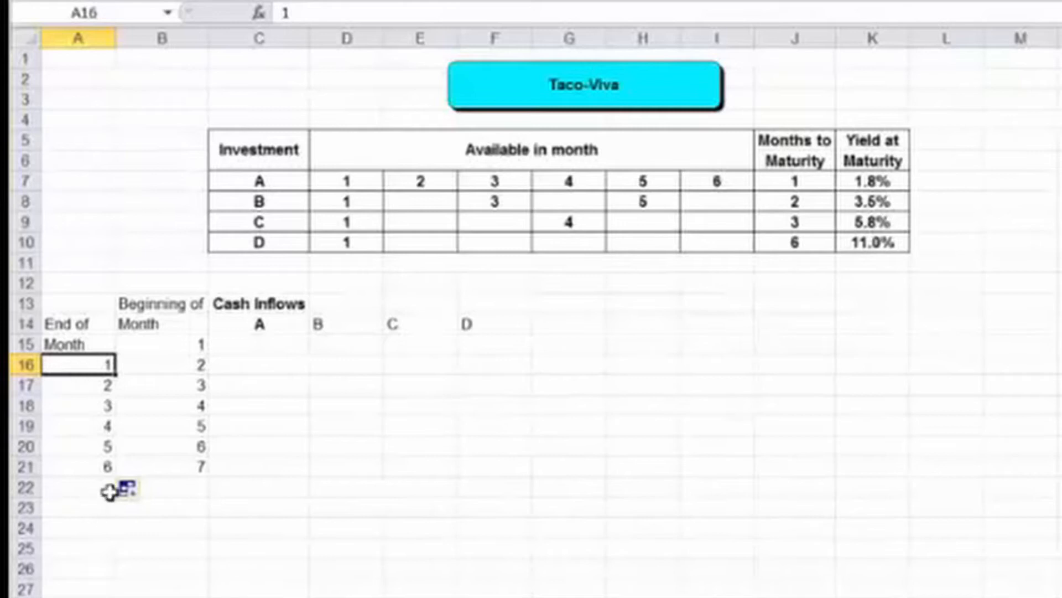
key("Right")
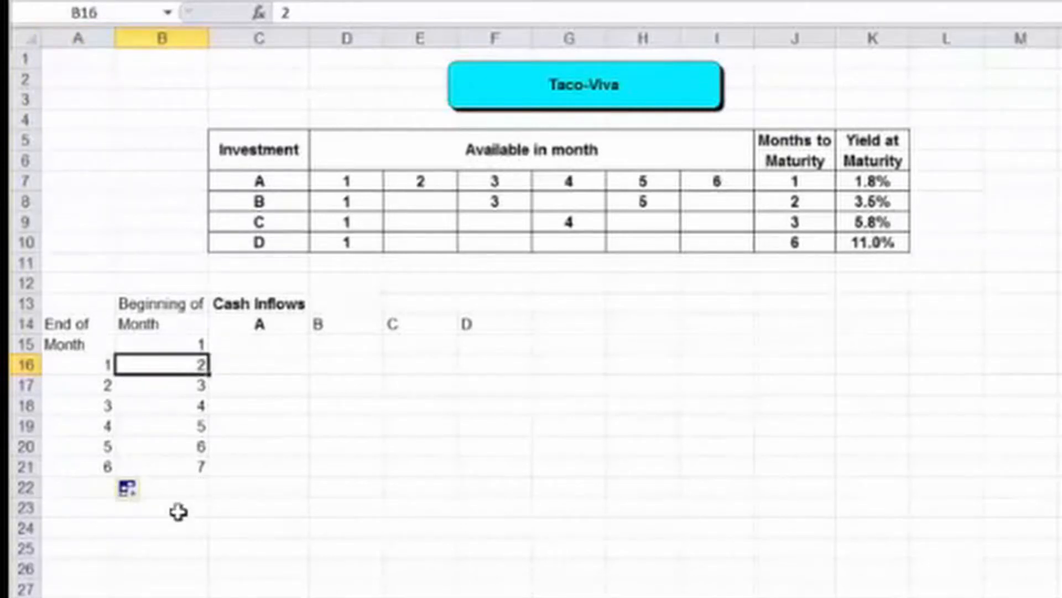
key("Left")
key("Down")
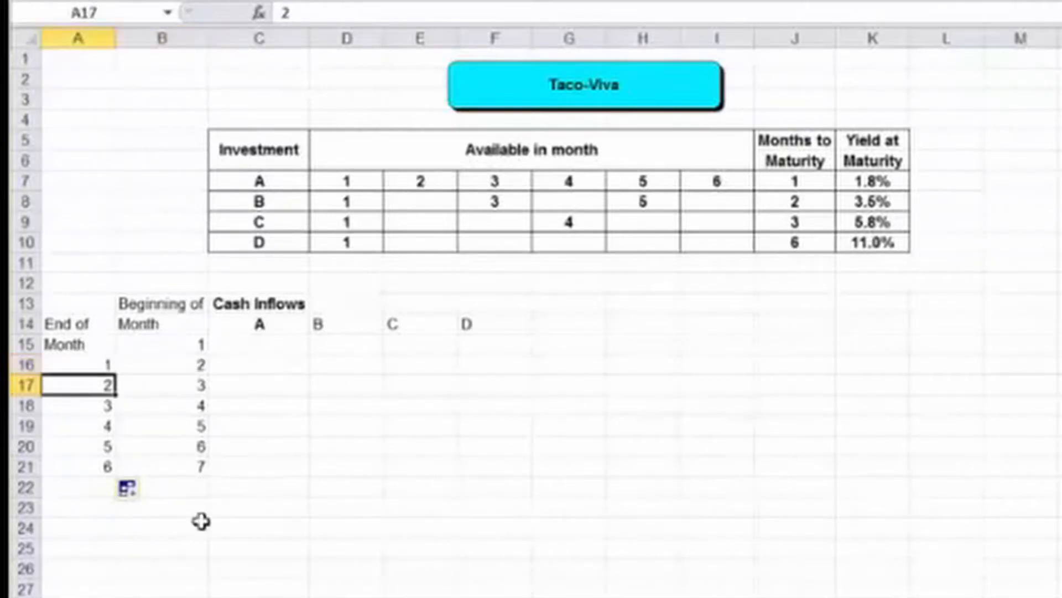
key("Right")
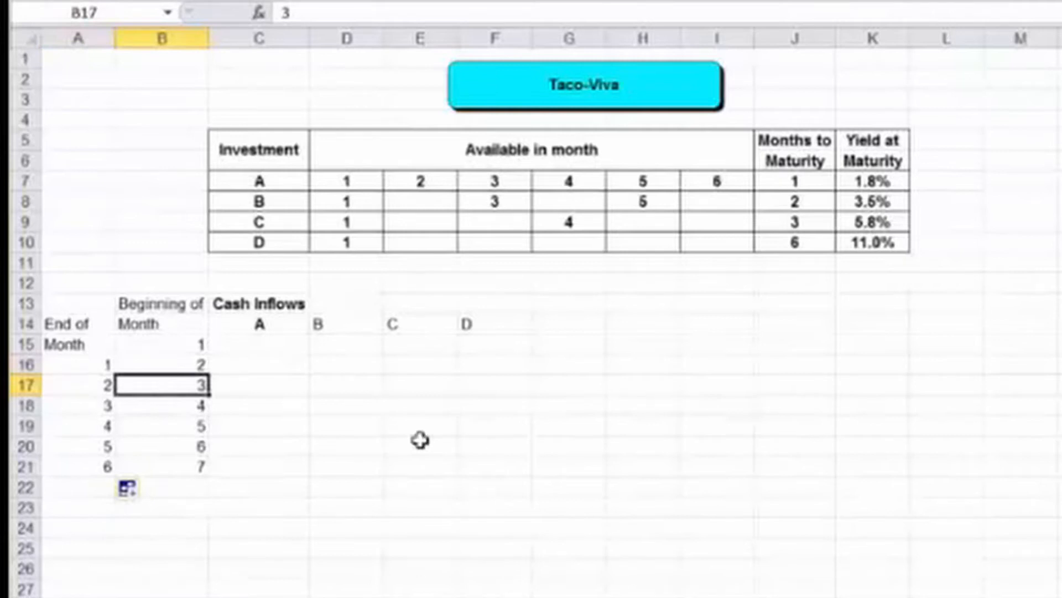
Apply borders around all cells of the cash flow table in A13:F21.
mouse_move(90, 419)
left_mouse_down()
mouse_move(195, 444)
mouse_move(209, 588)
mouse_move(199, 595)
mouse_move(421, 595)
mouse_move(515, 576)
mouse_move(515, 531)
mouse_move(520, 553)
mouse_move(552, 552)
left_mouse_up()
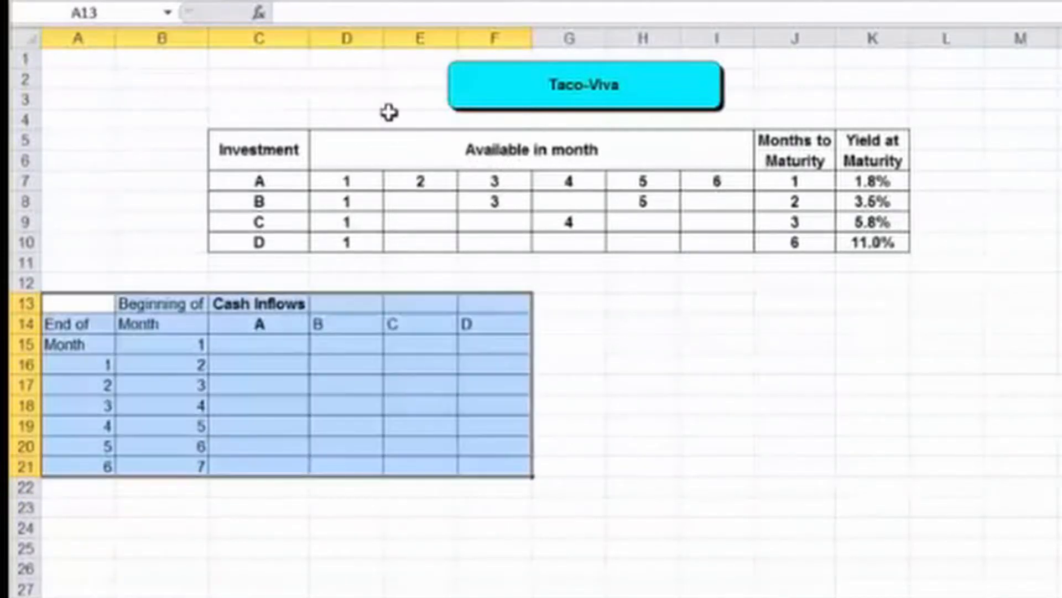
Merge cells C13:F13 for the "Cash Inflows" heading and turn on text wrapping for them.
key("Right")
key("Right")
key("shift+Right")
key("shift+Right")
key("shift+Right")
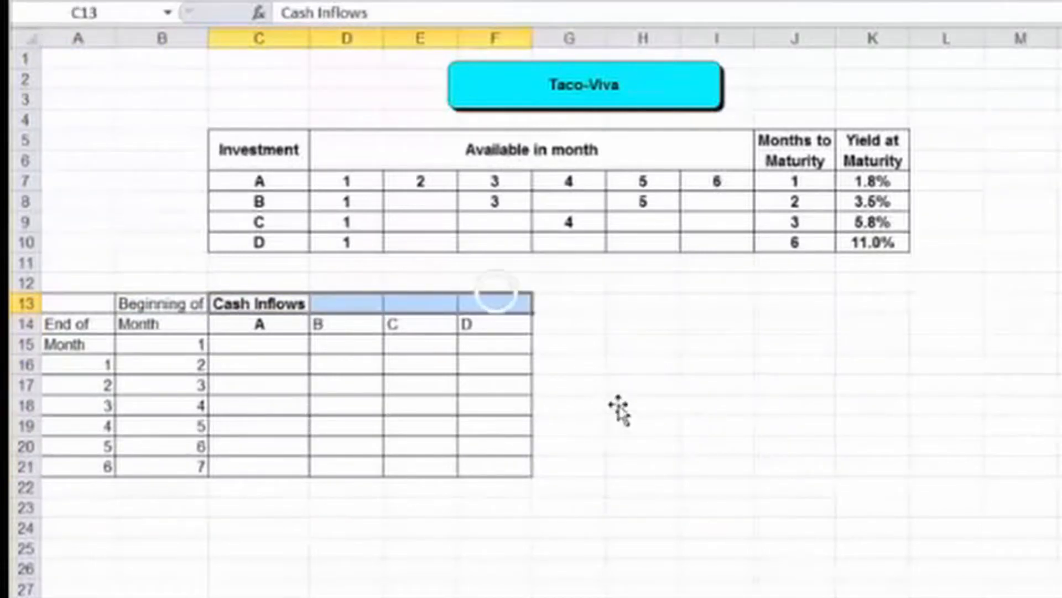
right_click(495, 299)
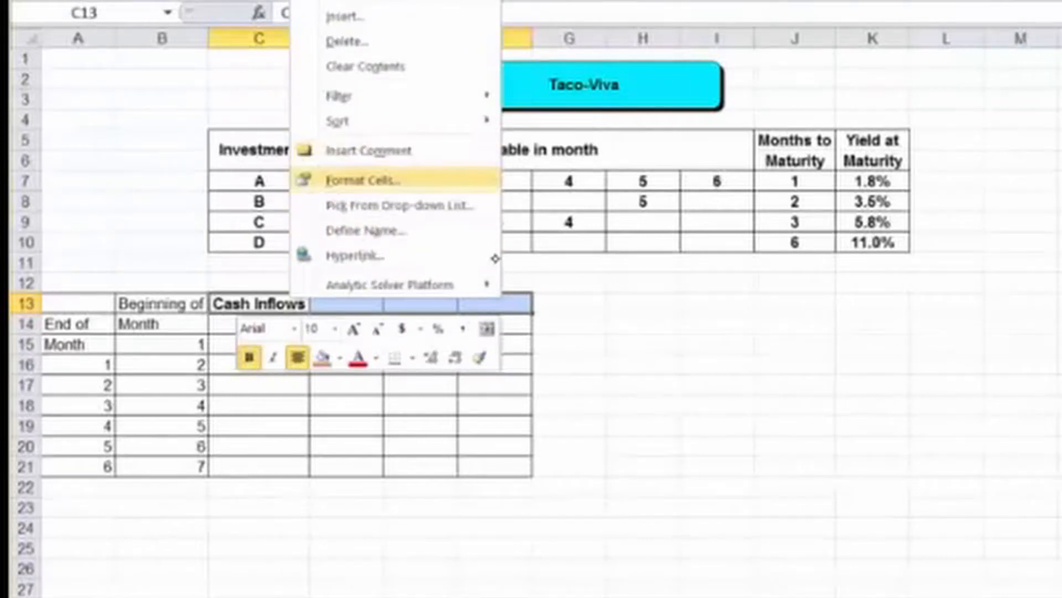
left_click(406, 180)
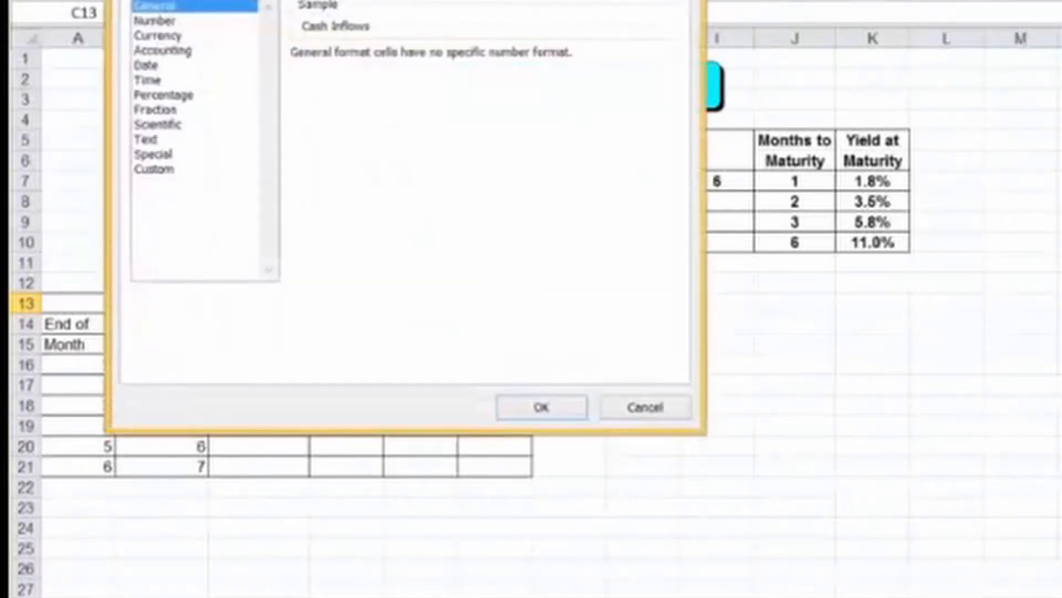
key("ctrl+Tab")
left_click(149, 198)
left_click(148, 154)
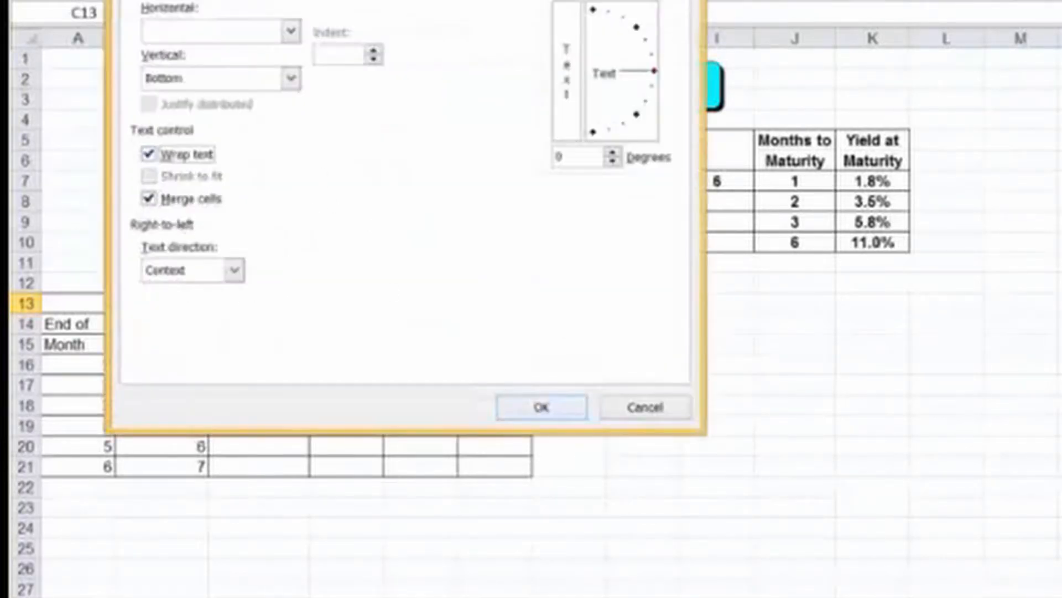
key("Return")
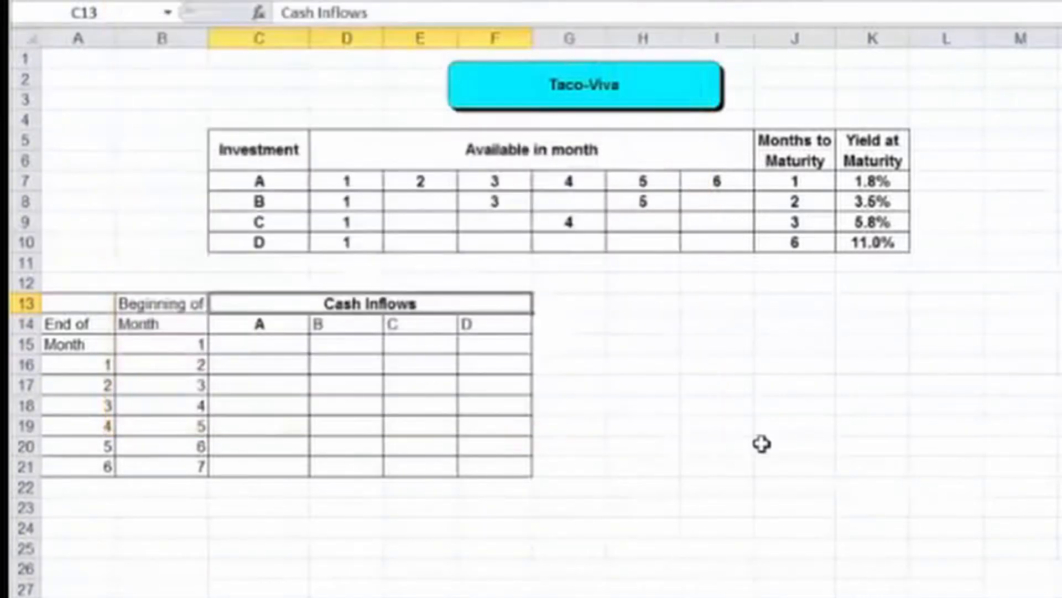
Enter the heading "Cash Outflows" in G13, beside the cash inflows heading.
key("Right")
key("Down")
key("Up")
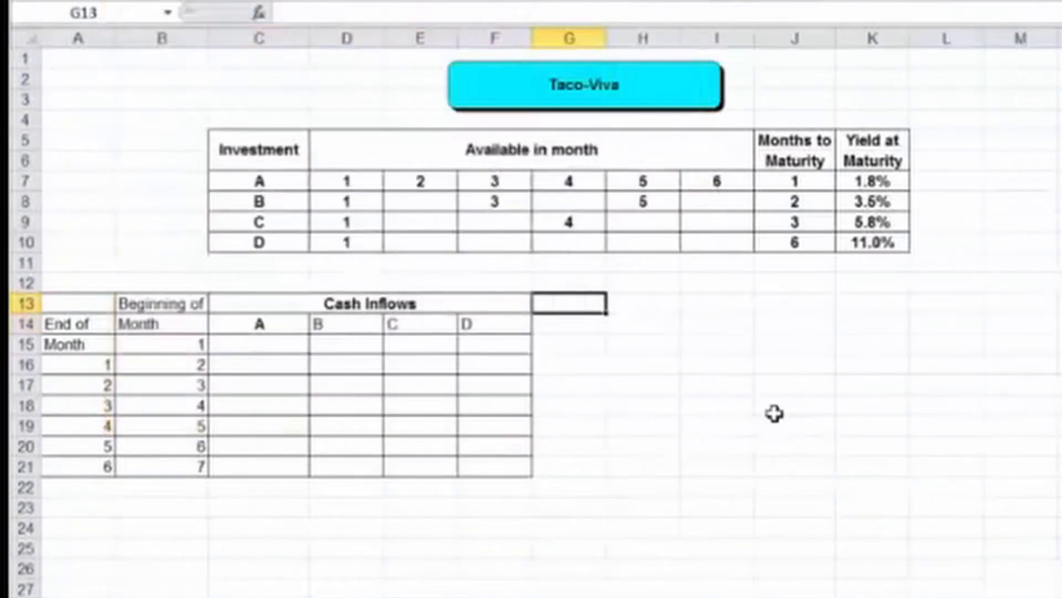
type("Ca")
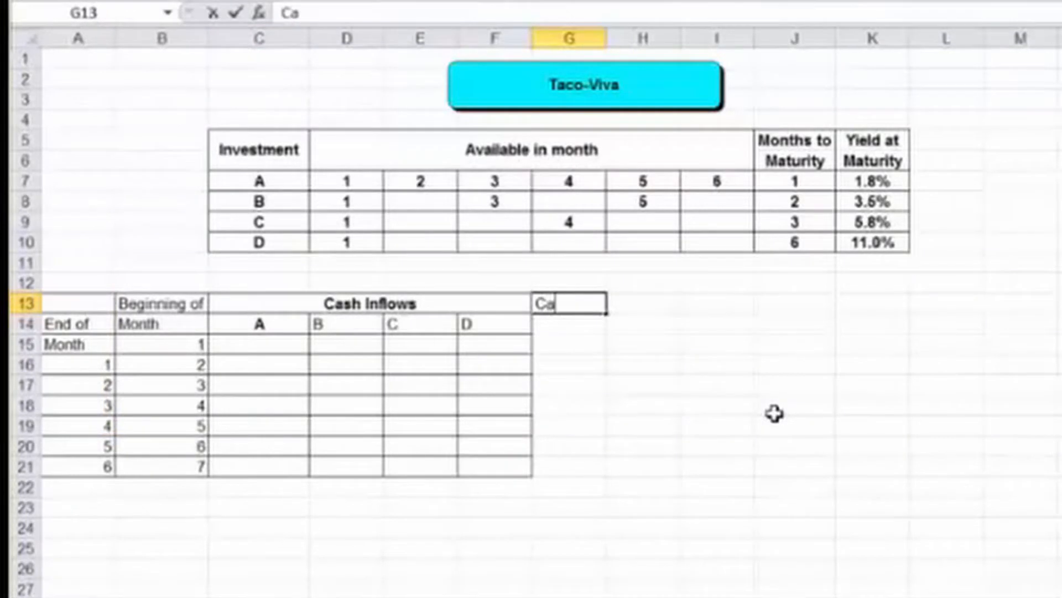
type("sh Outflows")
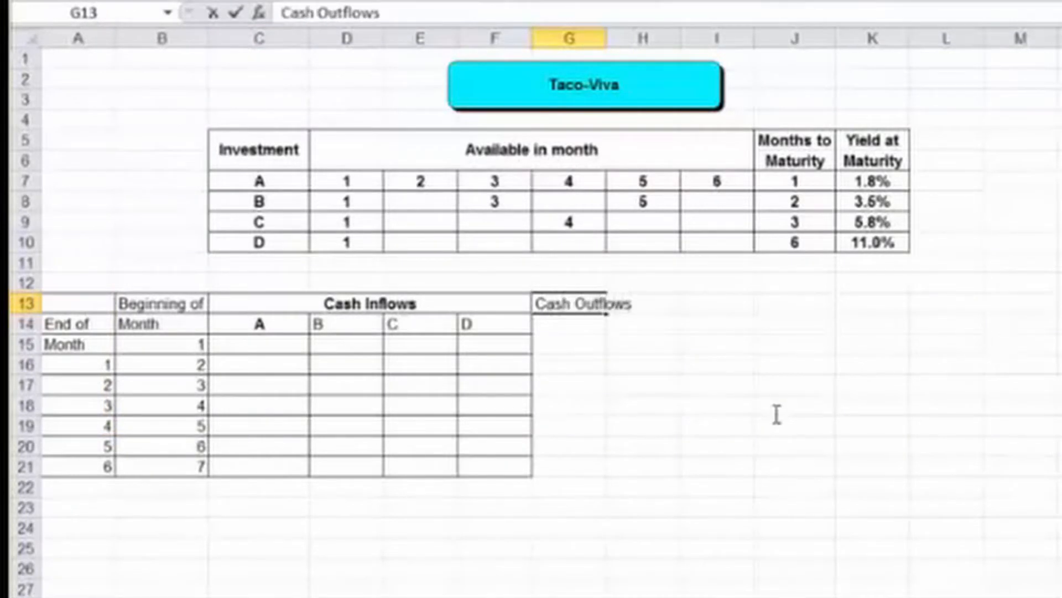
key("Return")
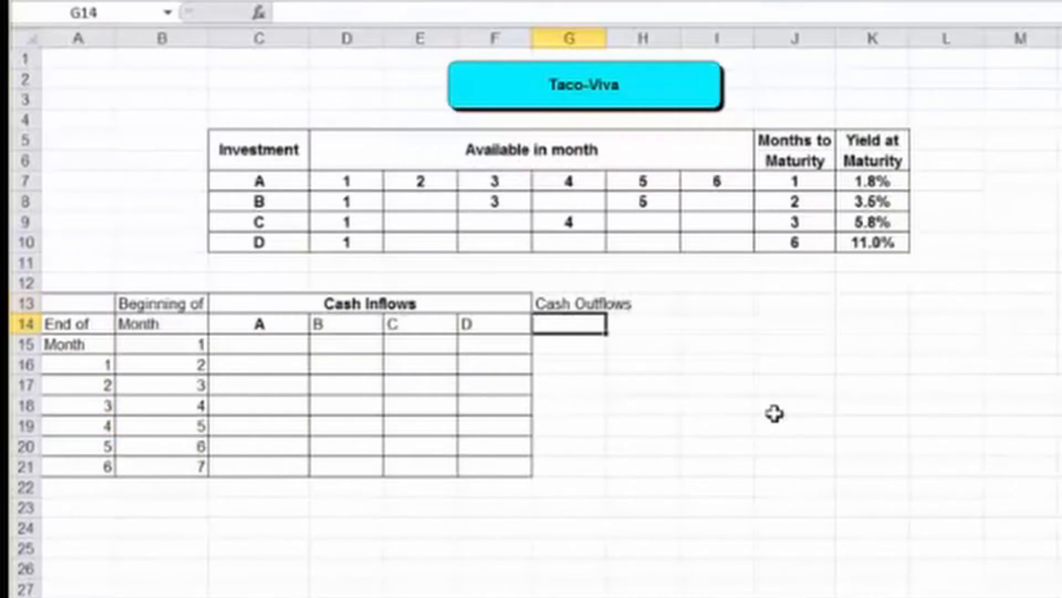
Move the "Cash Outflows" heading from G13 up to G12.
key("Up")
key("Up")
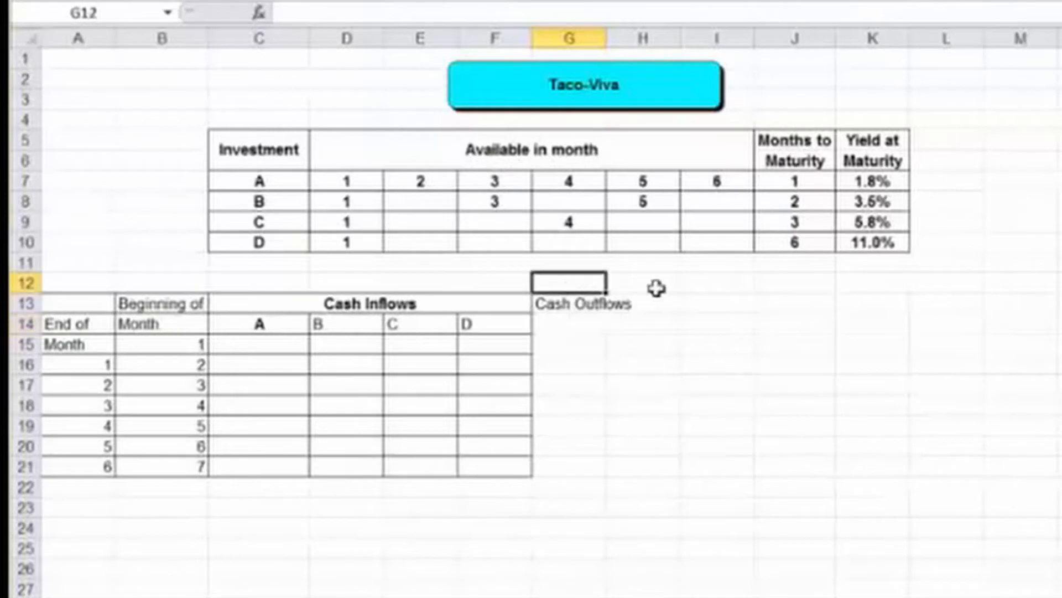
key("Down")
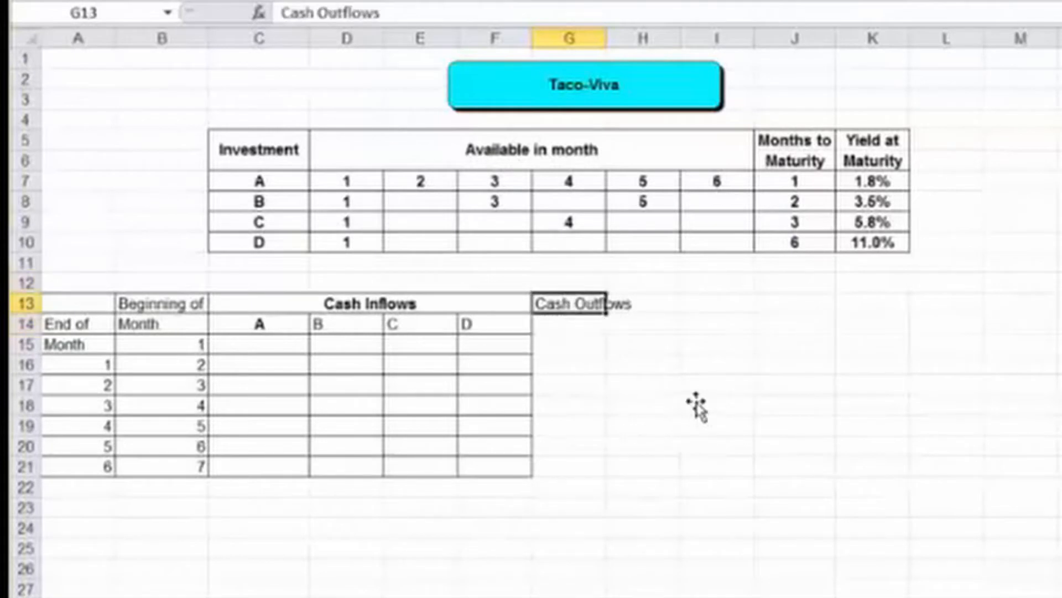
key("ctrl+x")
key("Up")
key("ctrl+v")
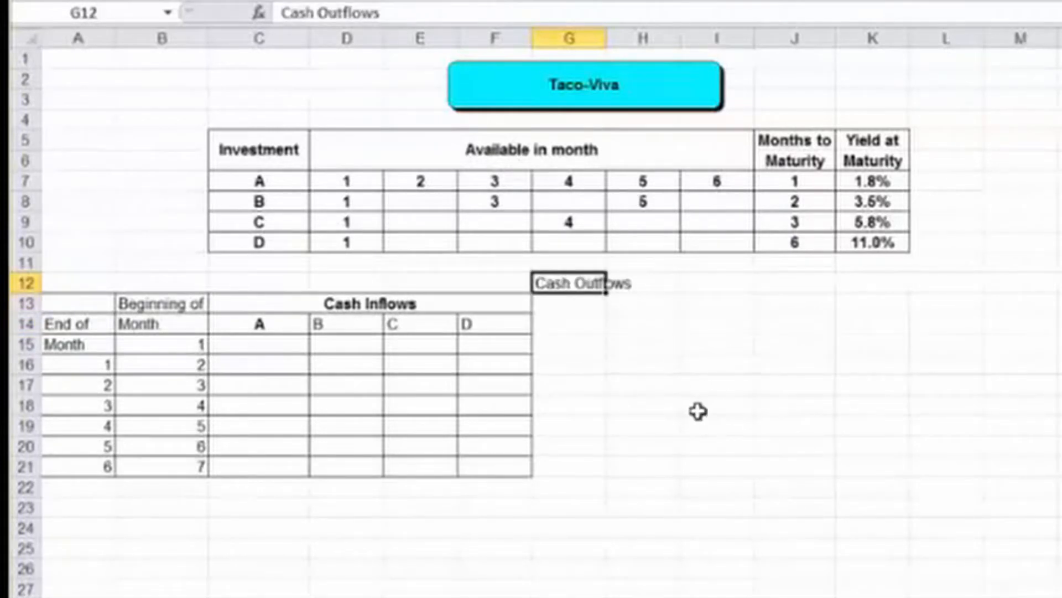
Enter the subheading "Investment / Reinvestment" in G13, under the cash outflows heading.
key("Down")
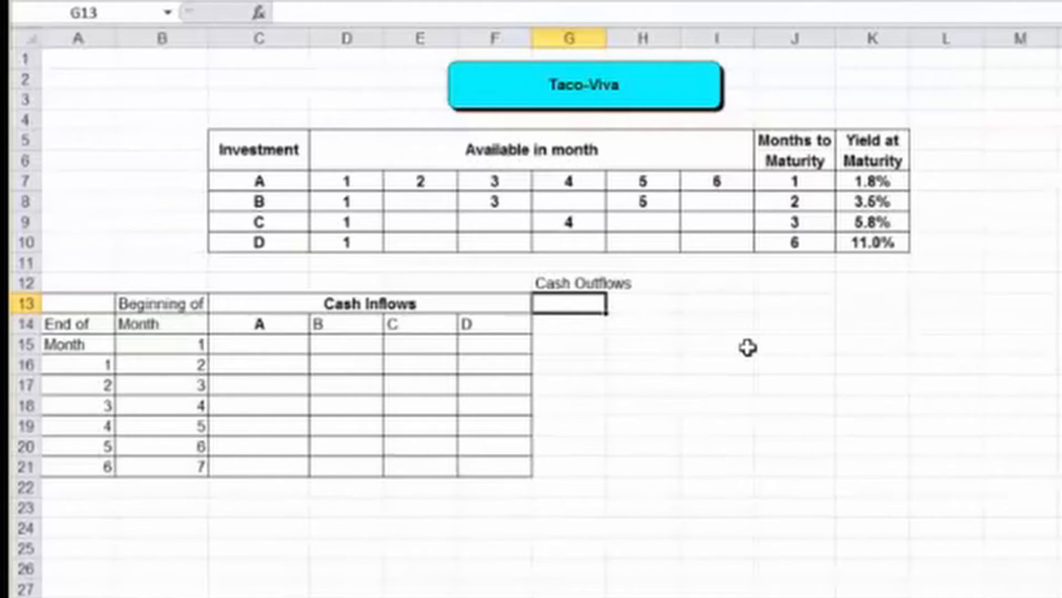
type("Inves")
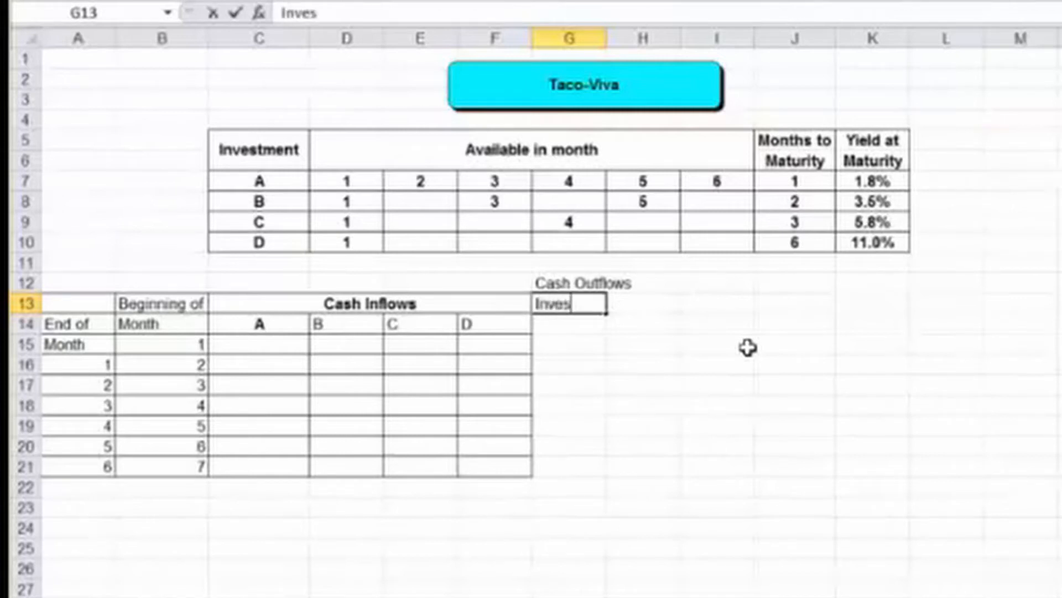
type("tment")
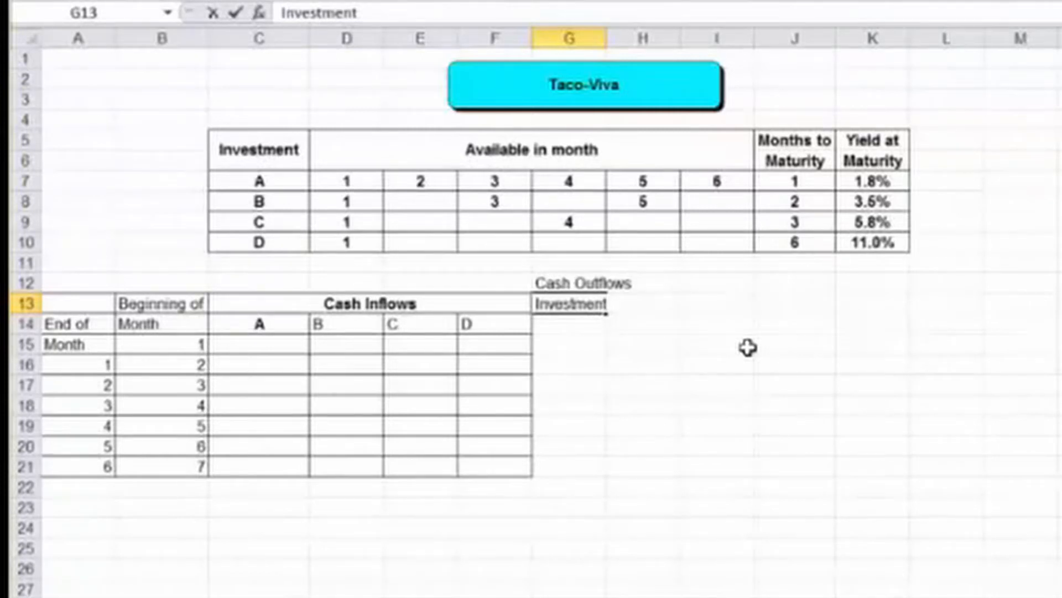
type("vs")
key("BackSpace")
key("BackSpace")
key("BackSpace")
type("/ Rev")
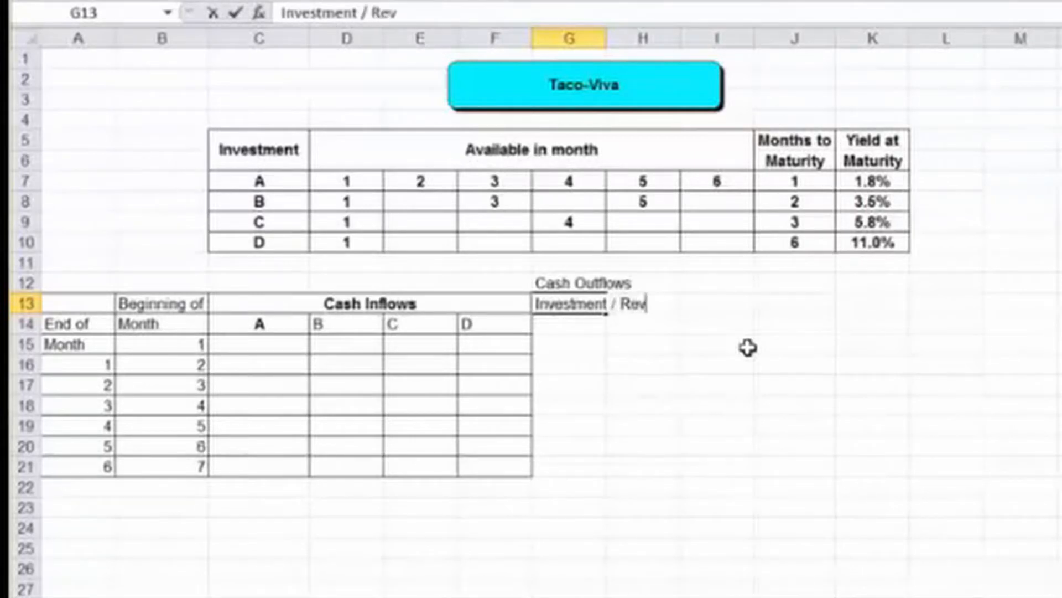
type("i")
key("BackSpace")
key("BackSpace")
type("investment")
key("Return")
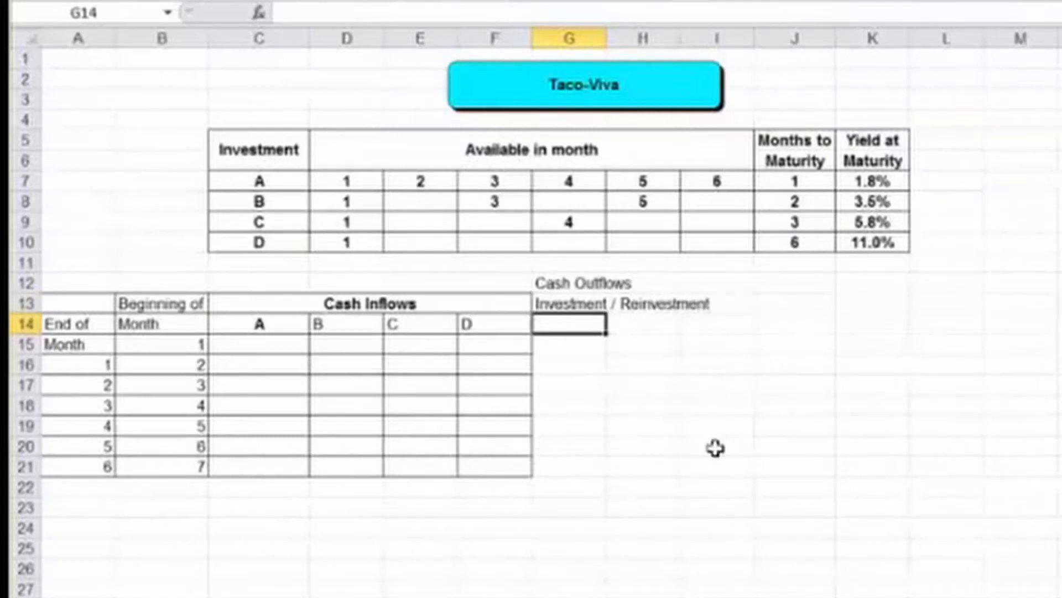
Copy the investment labels A to D from C14:F14 into G14:J14.
key("Down")
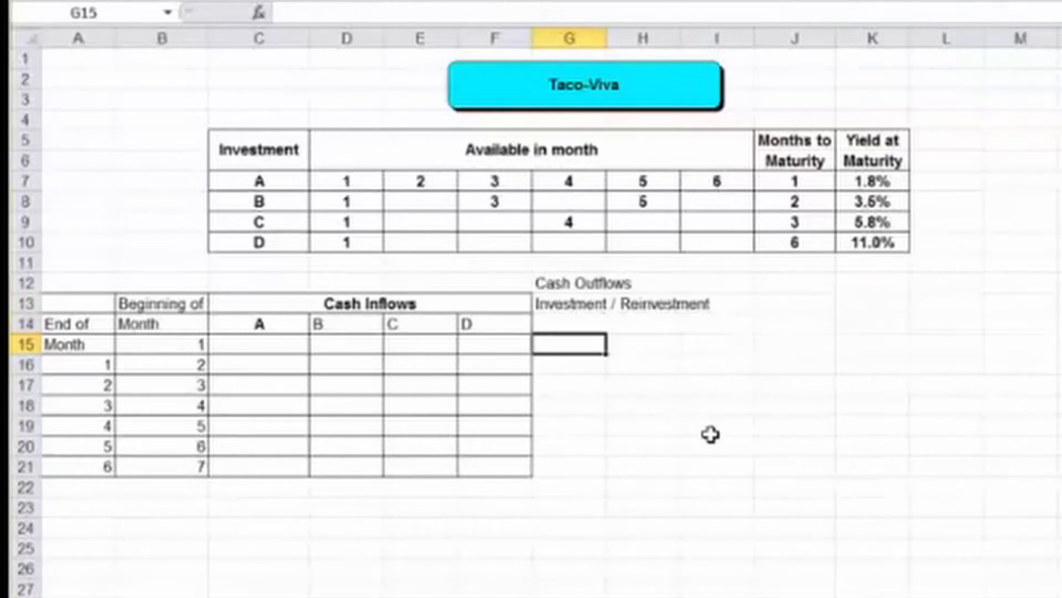
key("Up")
left_click_drag(259, 324, 495, 324)
key("ctrl+c")
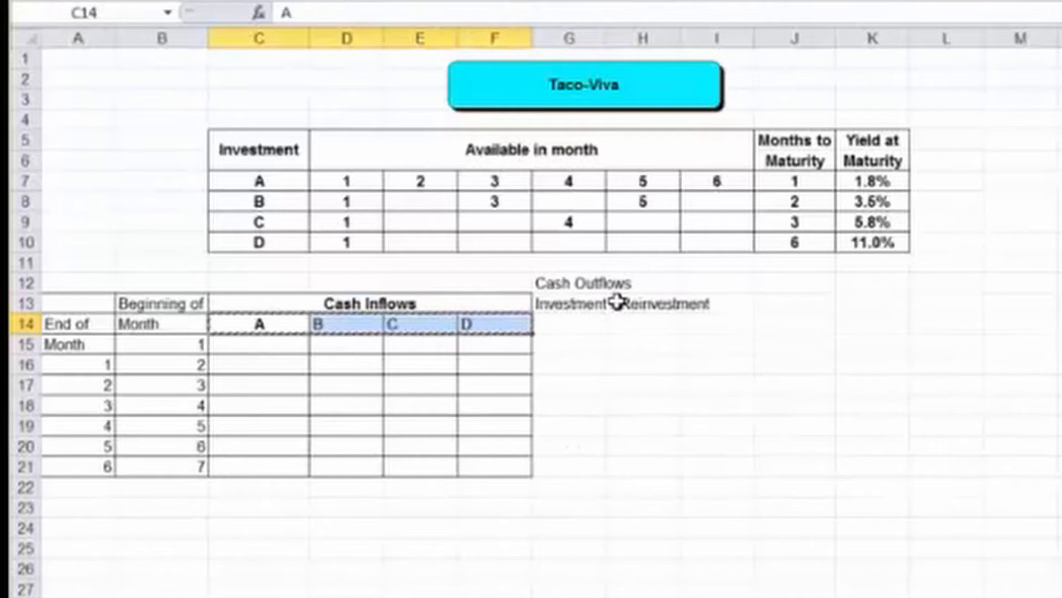
left_click(569, 323)
key("ctrl+v")
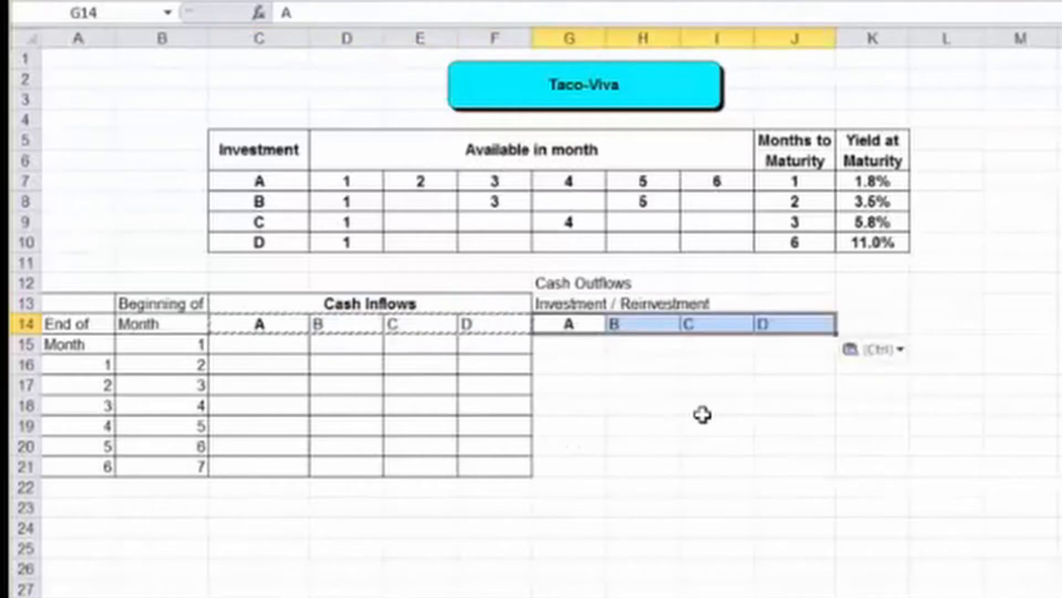
left_click(643, 426)
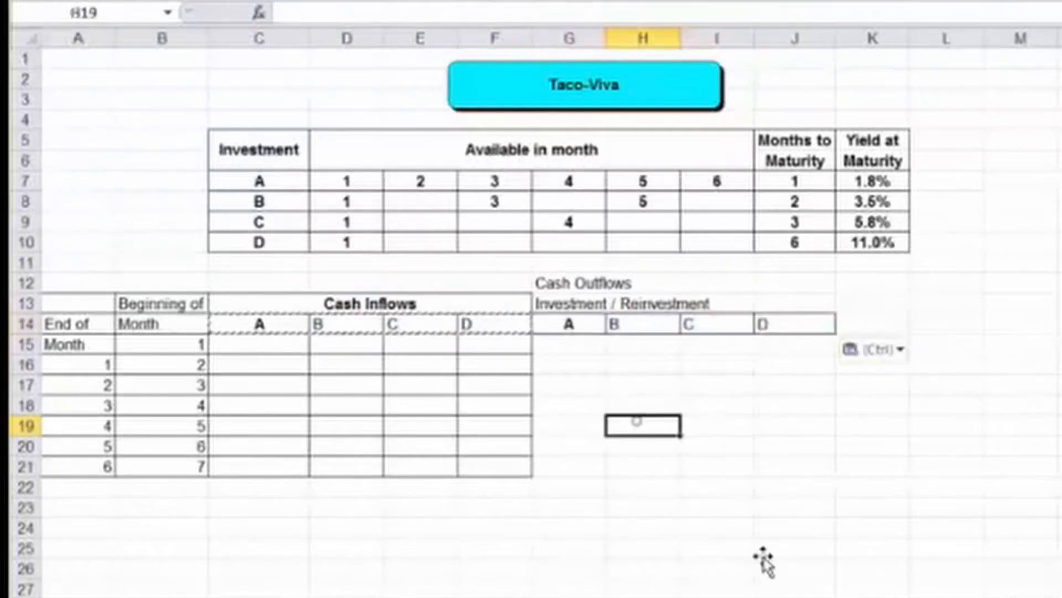
Apply borders around all cells of the investment / reinvestment block in G14:J21.
left_click_drag(78, 119, 162, 140)
left_click_drag(205, 208, 873, 507)
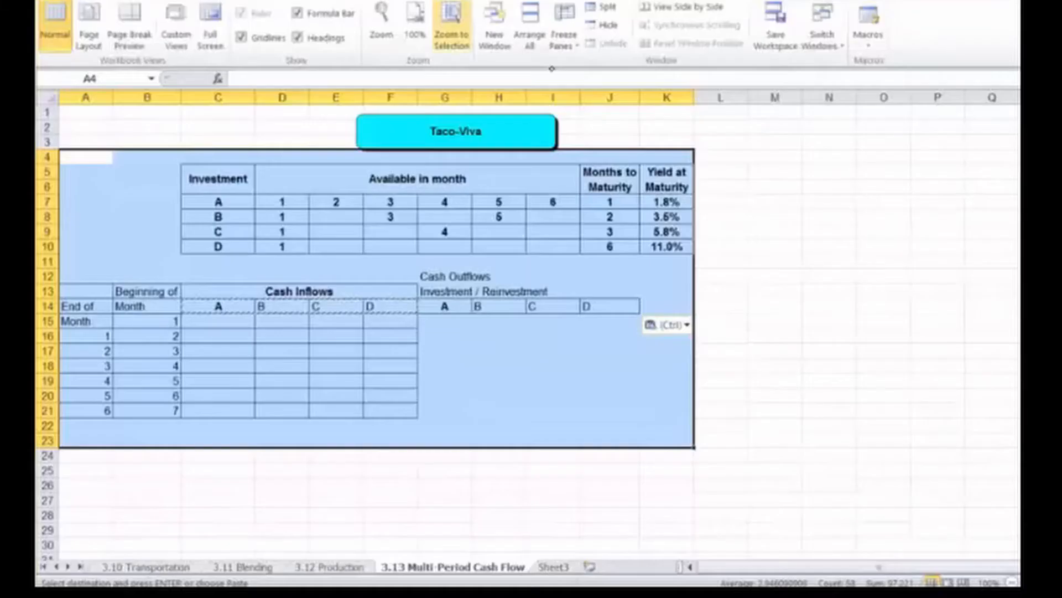
left_click(450, 34)
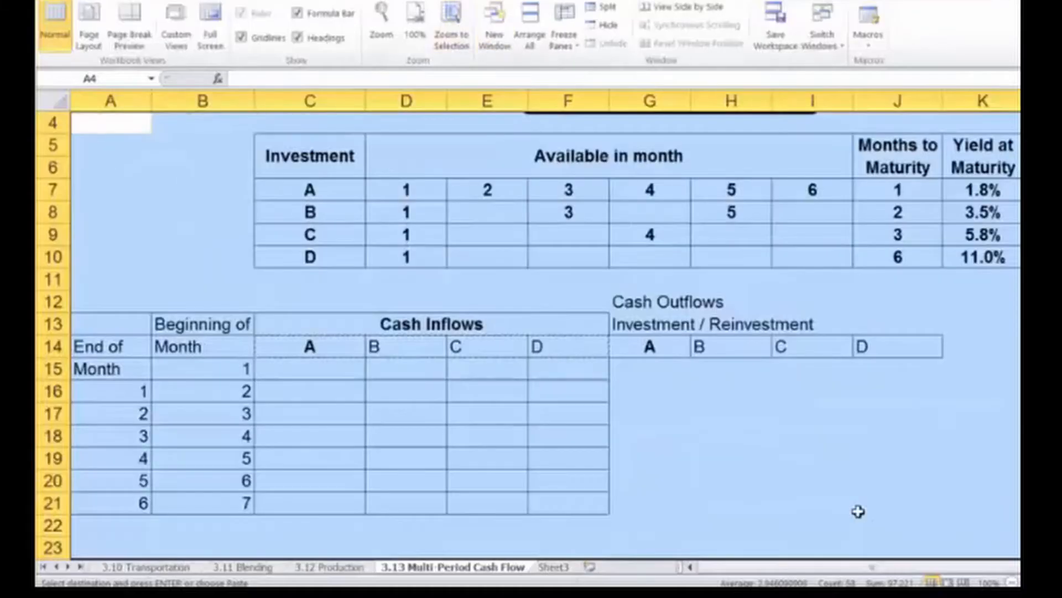
left_click(663, 366)
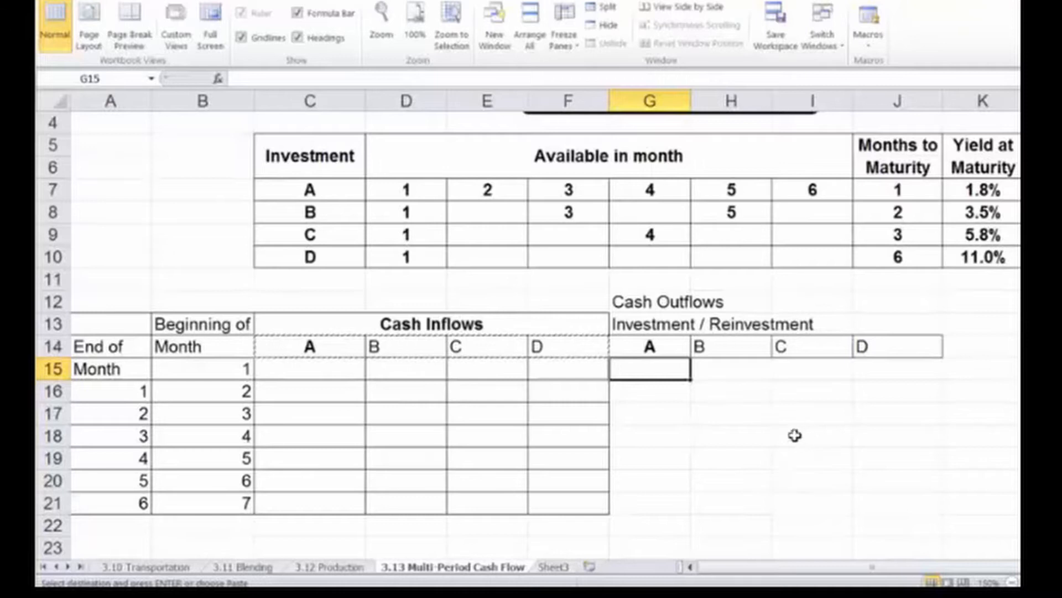
left_click_drag(650, 346, 896, 502)
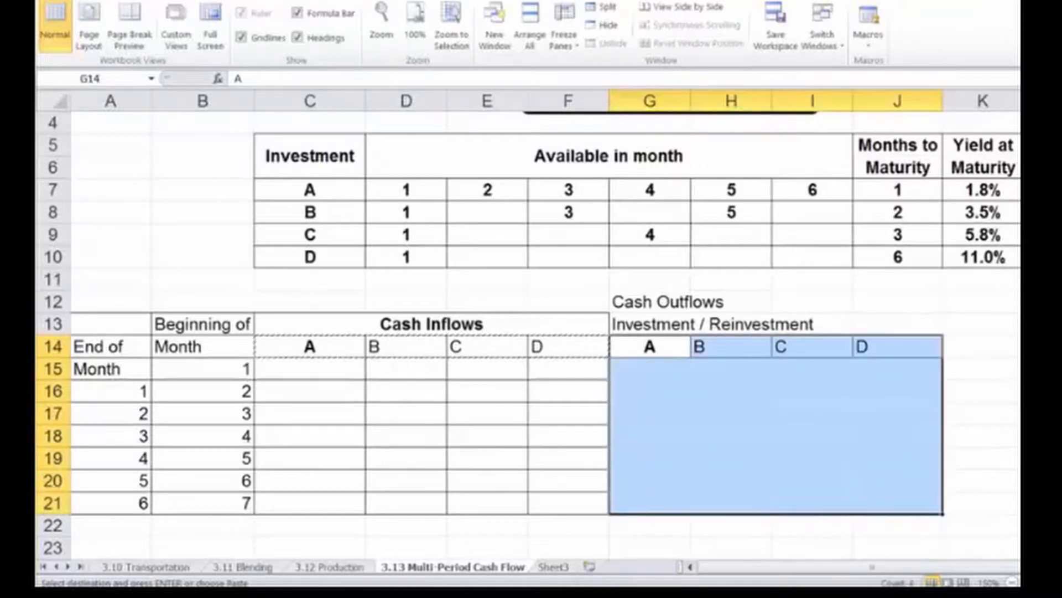
left_click(105, 1)
left_click(236, 37)
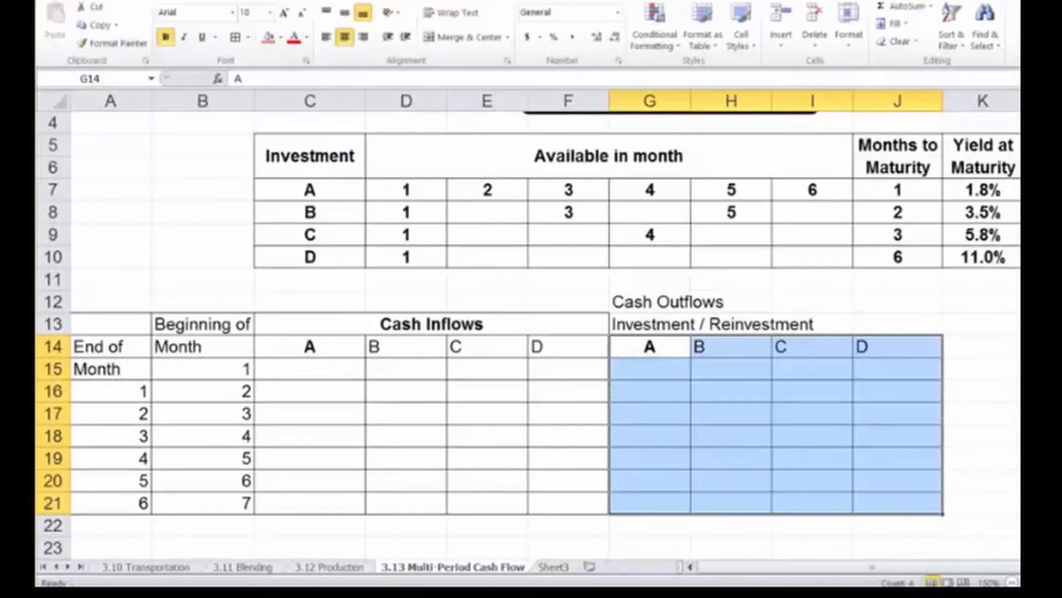
Enter the column heading "Payments" in K13.
left_click(963, 324)
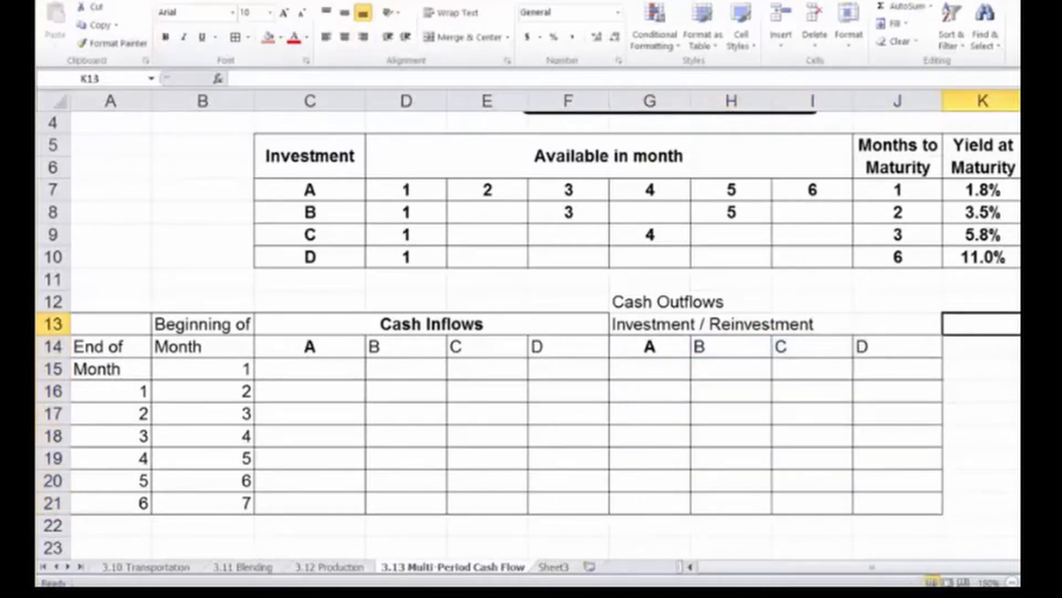
type("Payments")
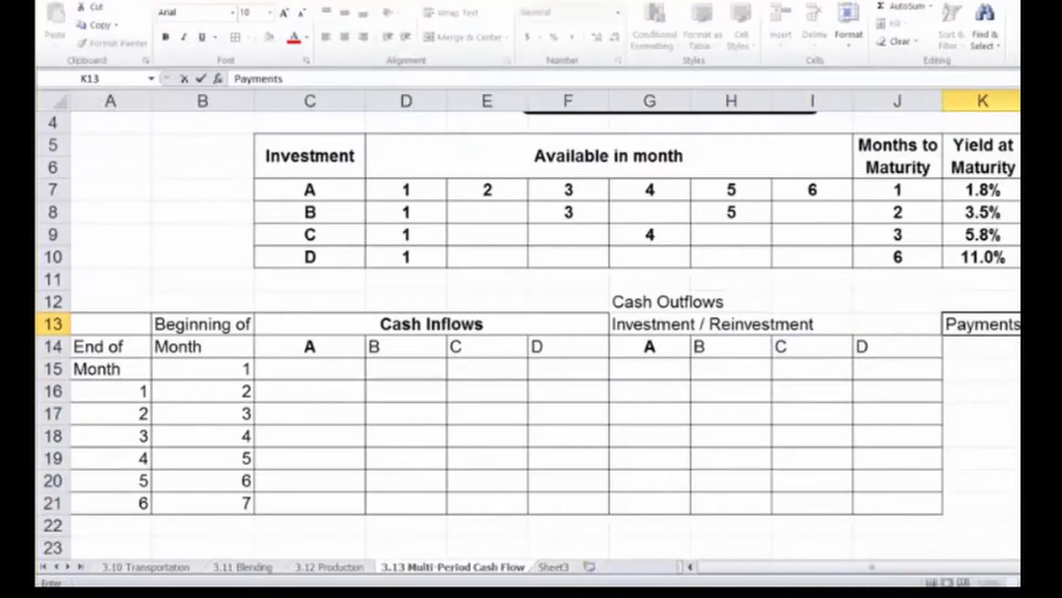
key("Return")
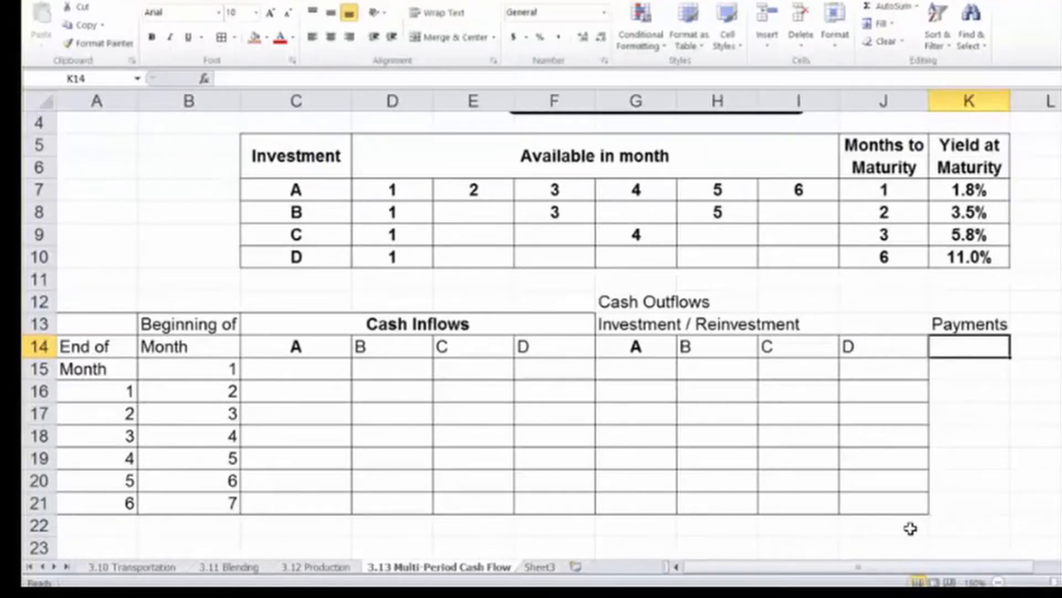
Enter payments of 250000 in K17 and K19, the rows for the end of months 2 and 4.
key("Down")
key("Down")
key("Down")
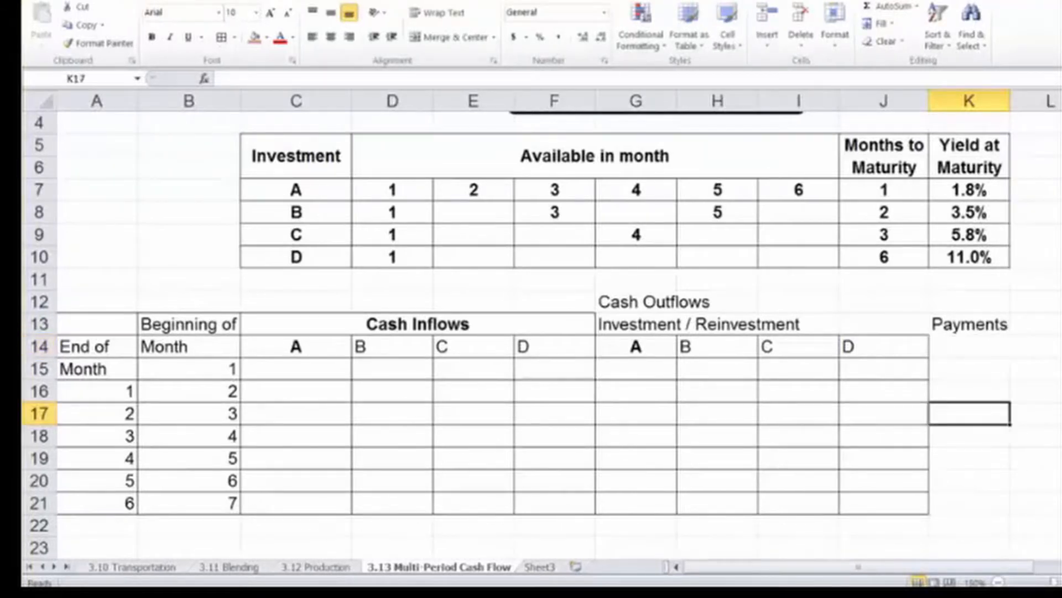
type("250")
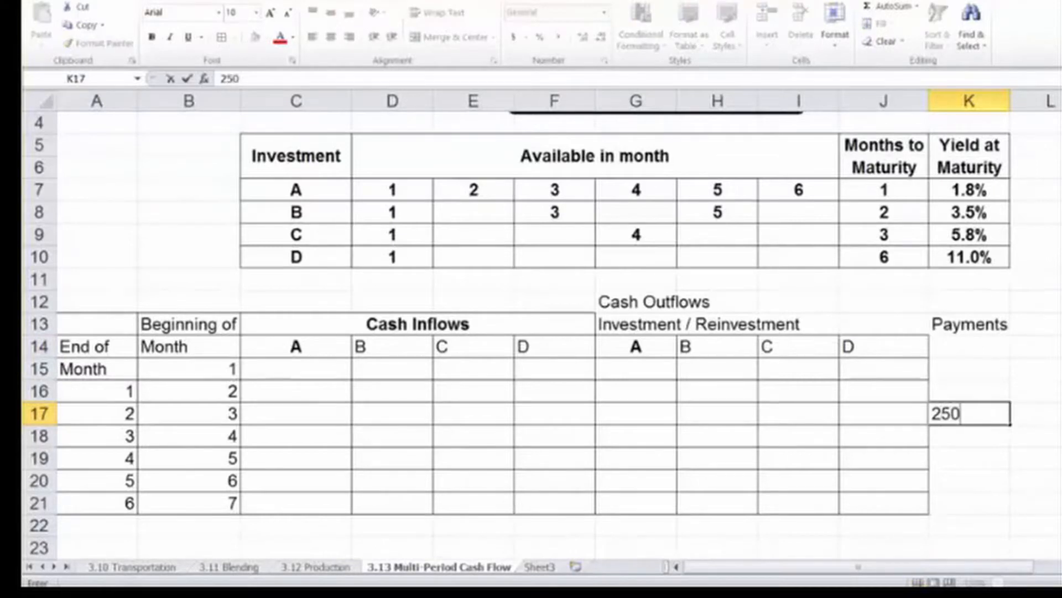
type("00")
key("Return")
key("Return")
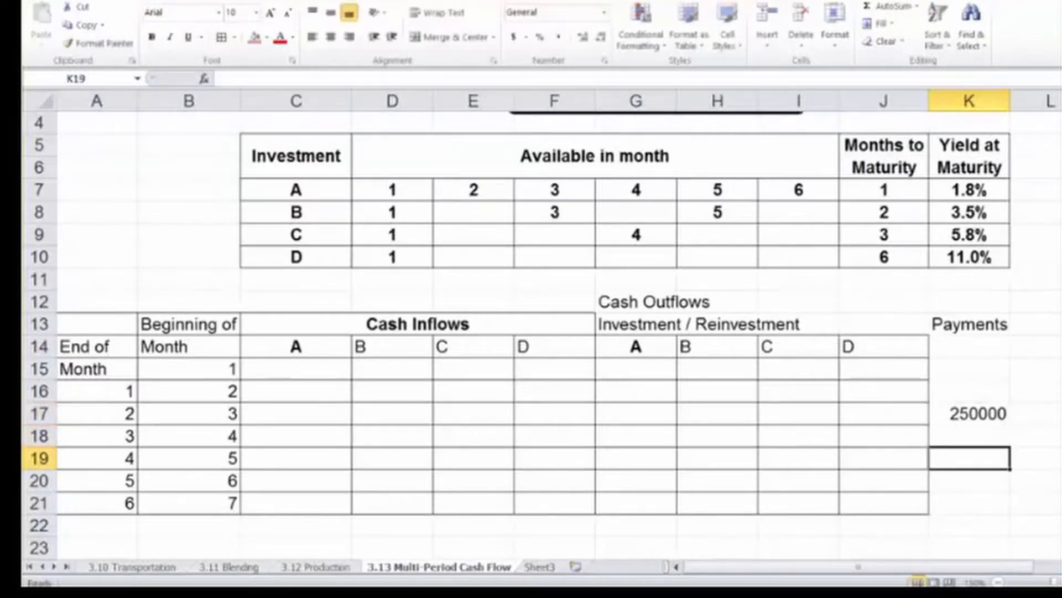
type("2")
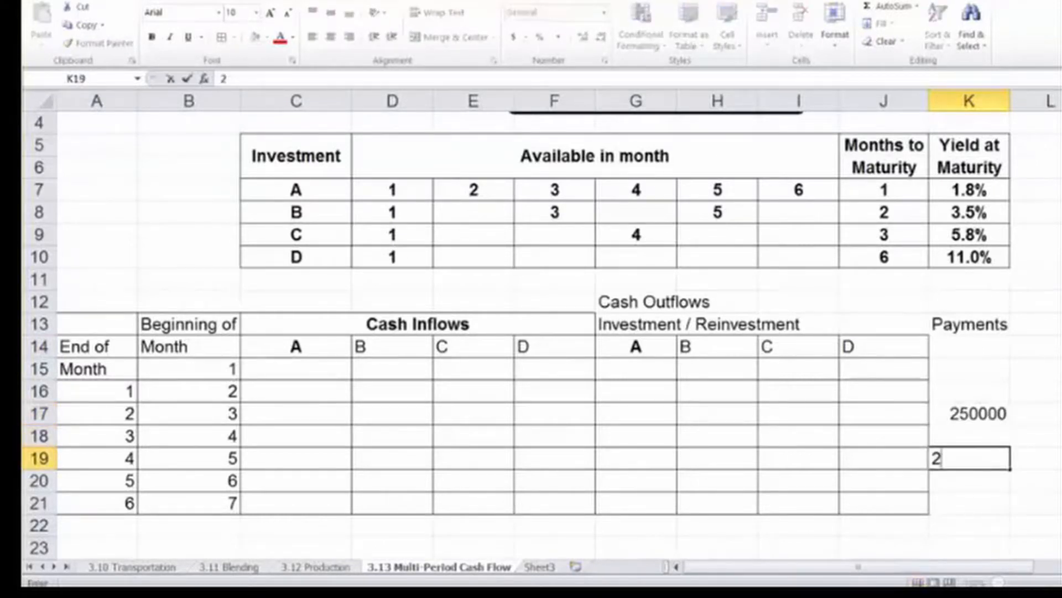
type("50000")
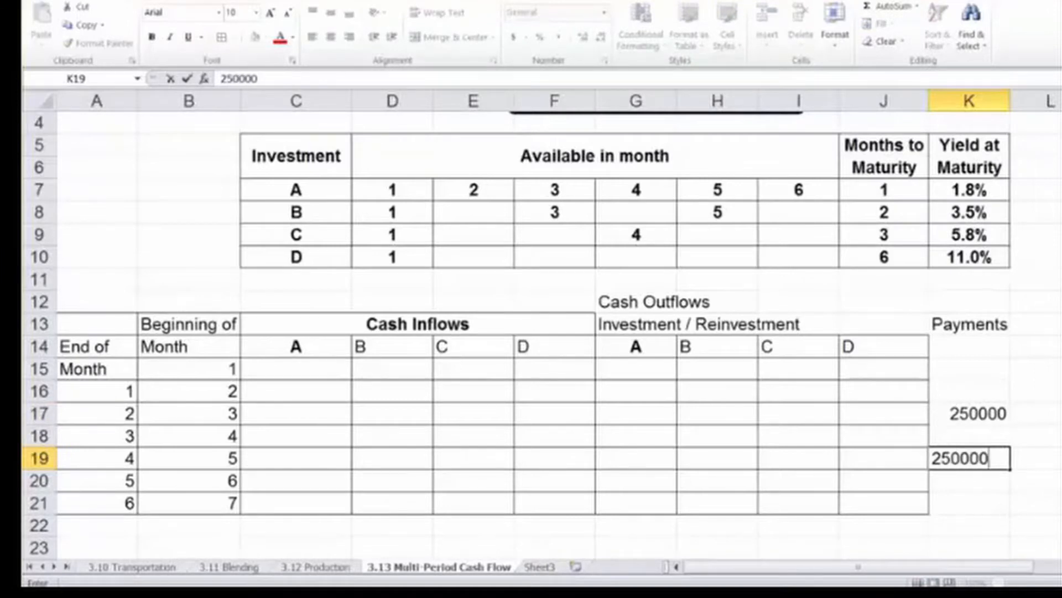
key("Return")
key("Return")
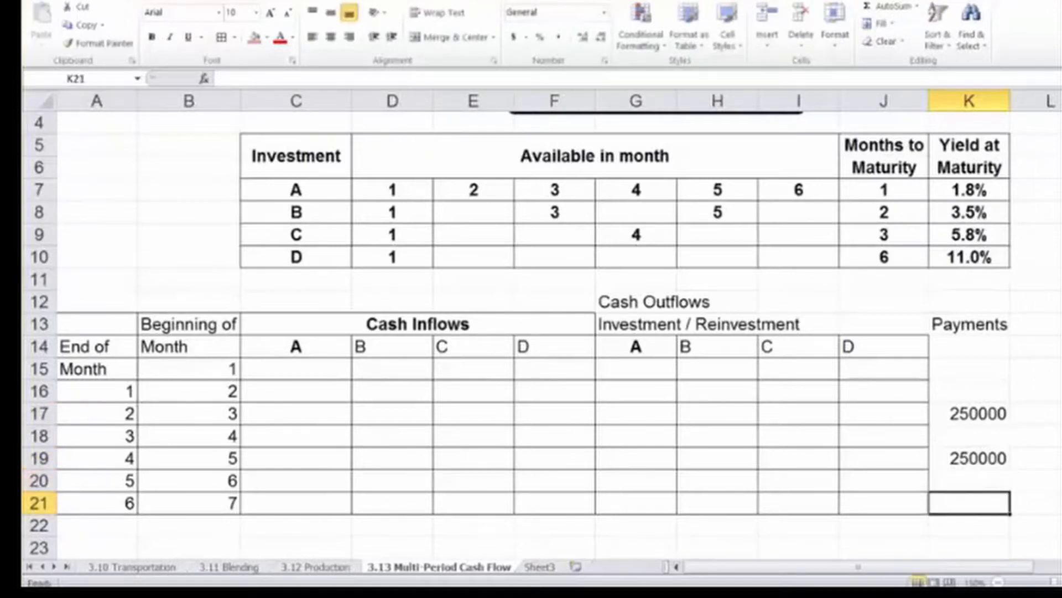
Enter a payment of 300000 in K21, the row for the end of month 6.
type("300000")
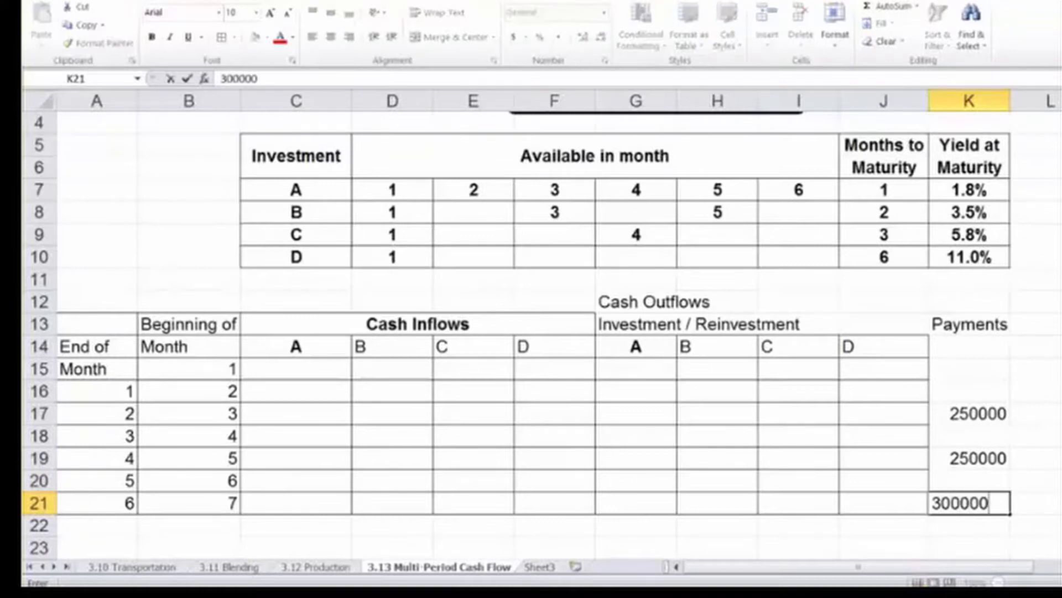
key("Return")
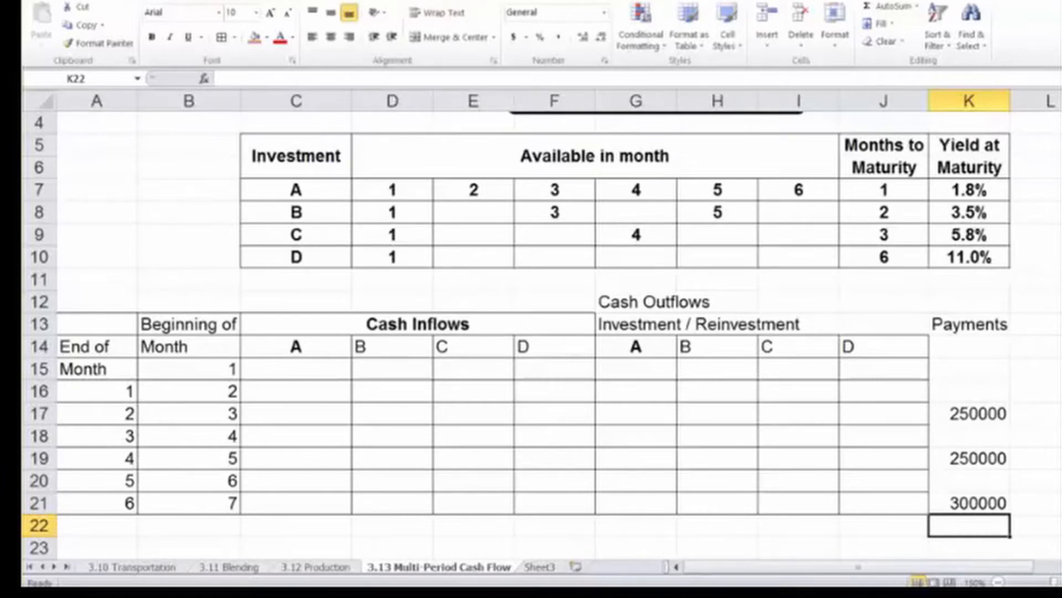
Merge G13:J13 with wrapped text and centre the "Investment / Reinvestment" heading across it.
left_click_drag(636, 324, 884, 324)
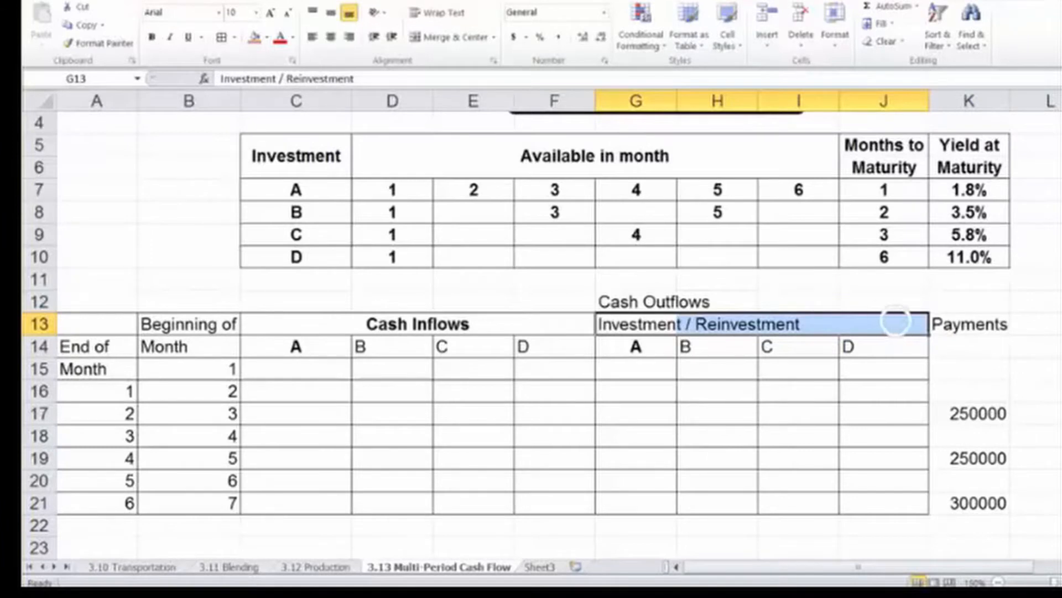
right_click(742, 324)
left_click(792, 237)
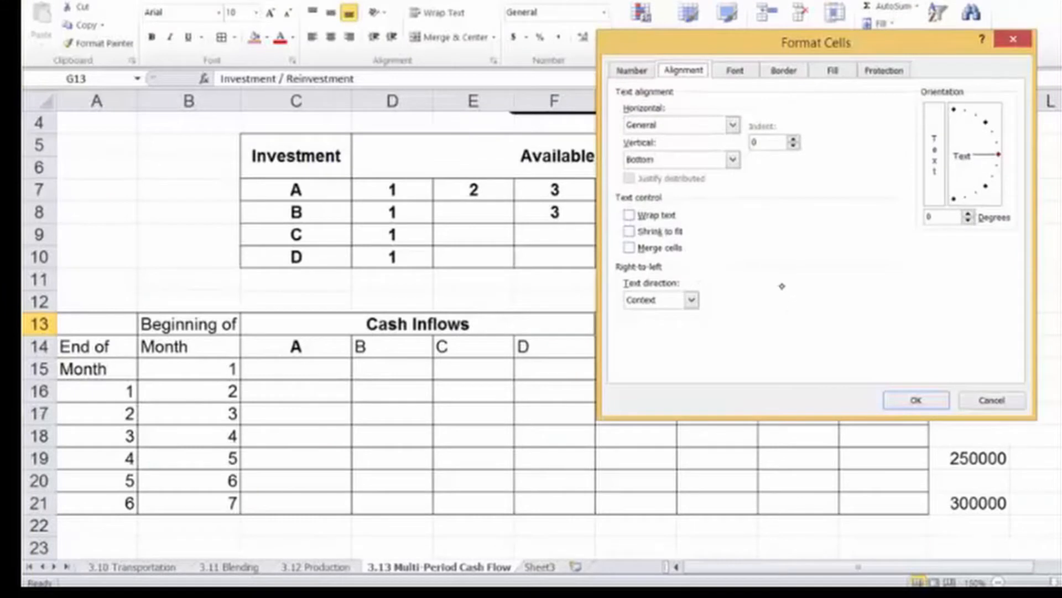
key("alt+w")
key("alt+m")
key("Return")
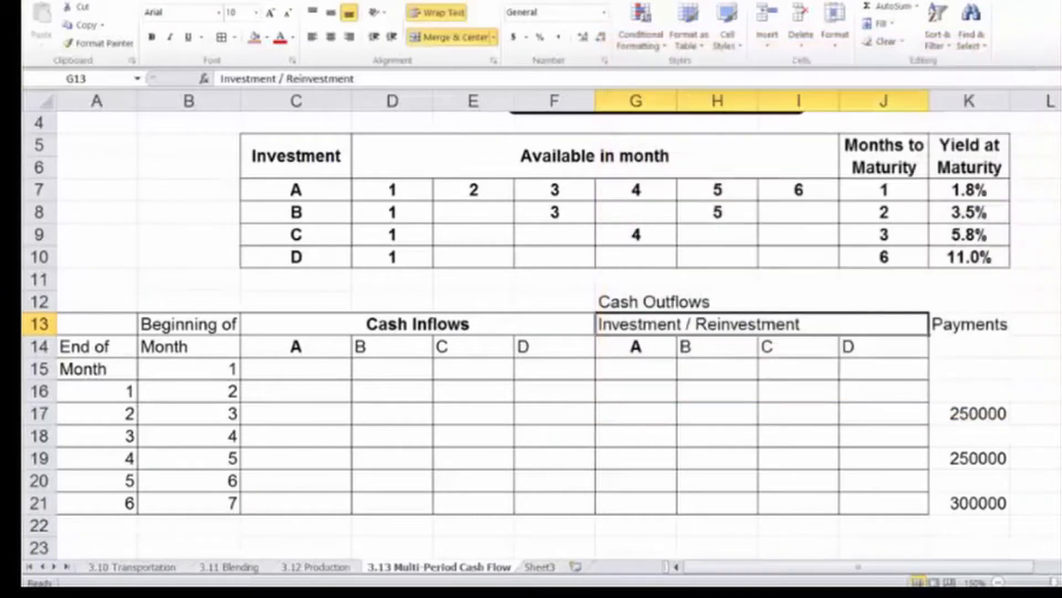
left_click(330, 36)
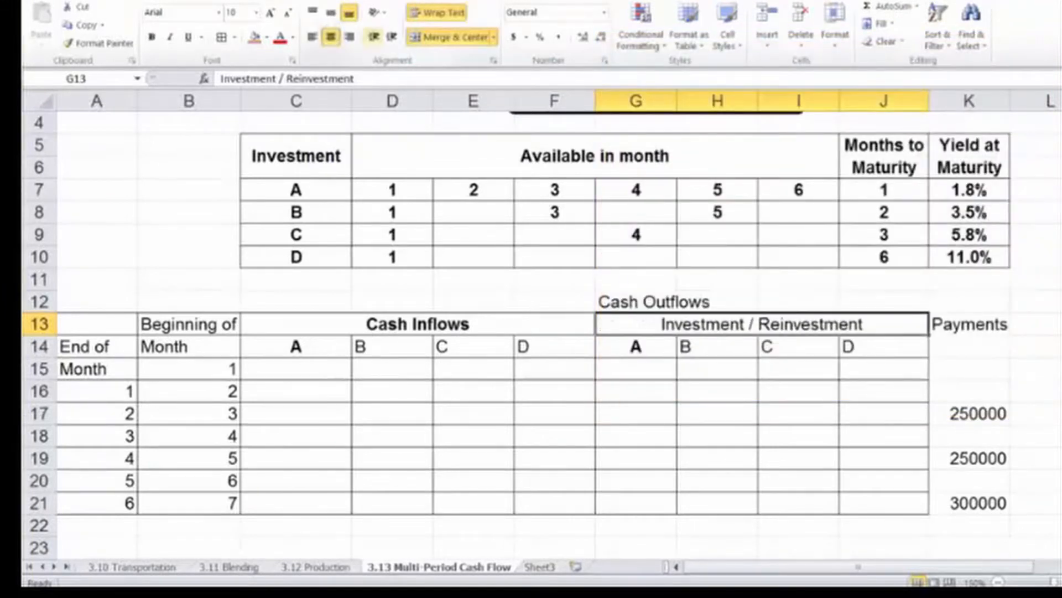
Merge G12:K12 with wrapped text for the "Cash Outflows" heading.
left_click_drag(636, 302, 968, 301)
right_click(894, 300)
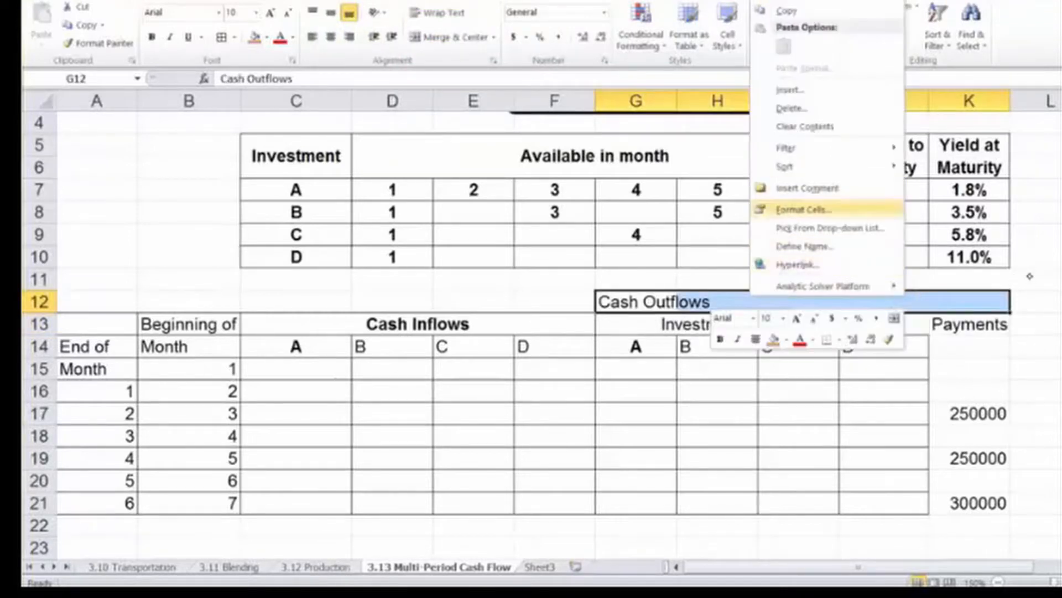
left_click(828, 210)
key("alt+w")
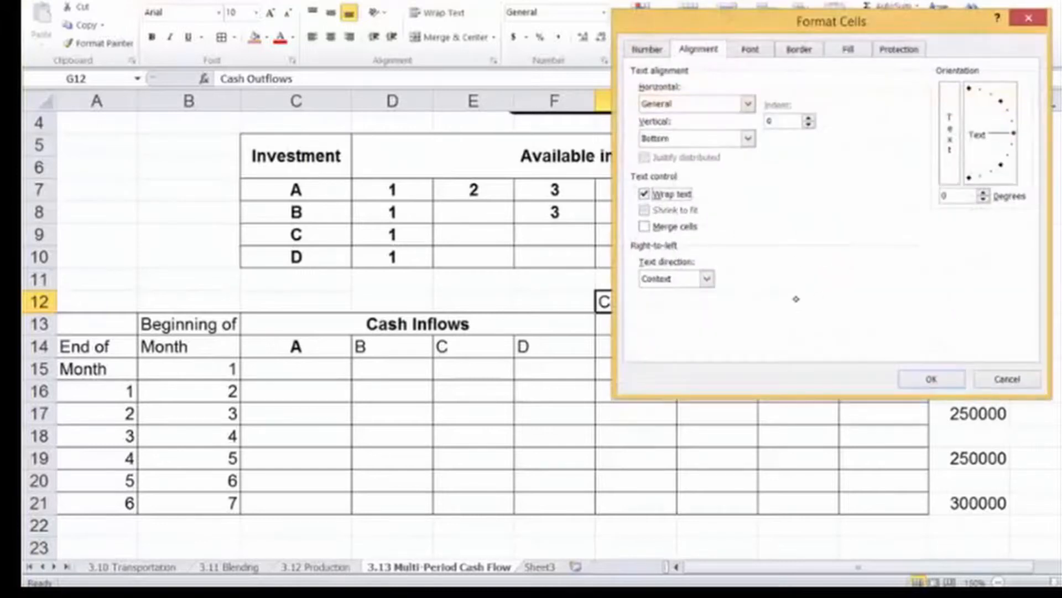
key("alt+m")
key("Return")
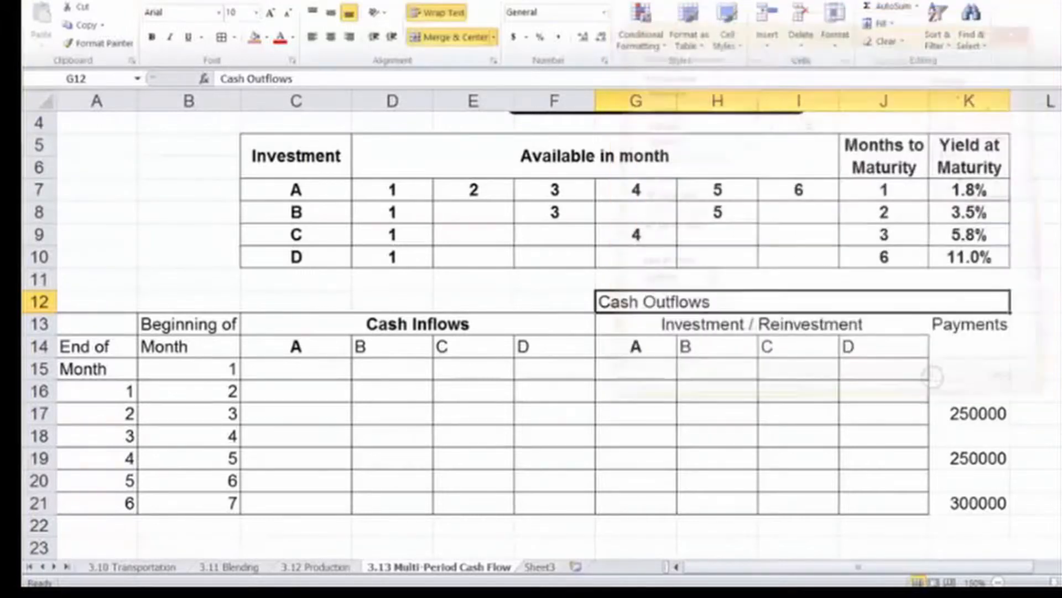
Apply borders to the "Cash Outflows" heading and all cells of the Payments column down to K21.
left_click(221, 37)
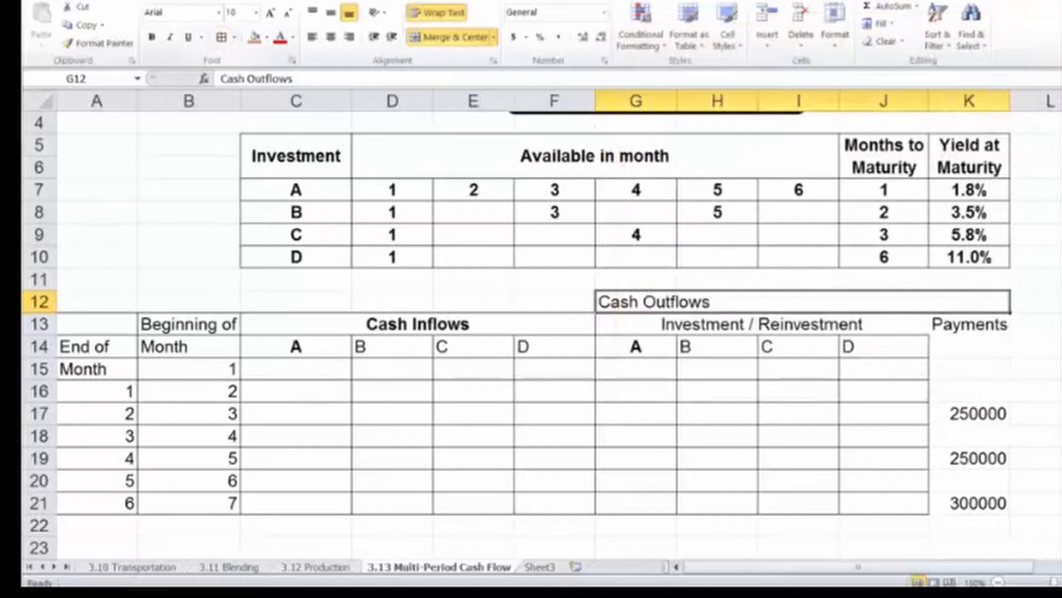
left_click_drag(636, 324, 968, 501)
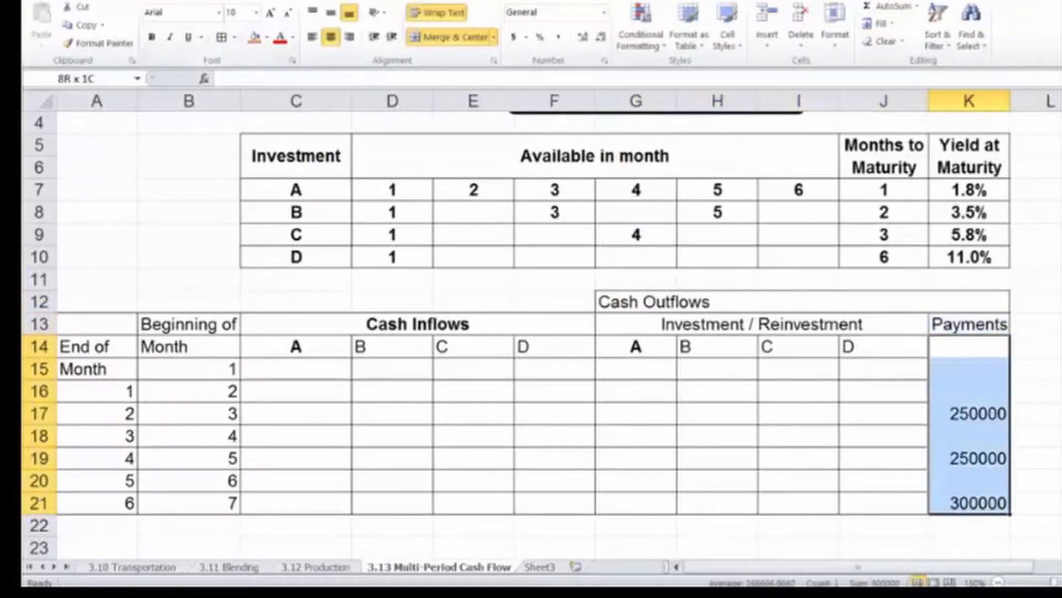
left_click(221, 37)
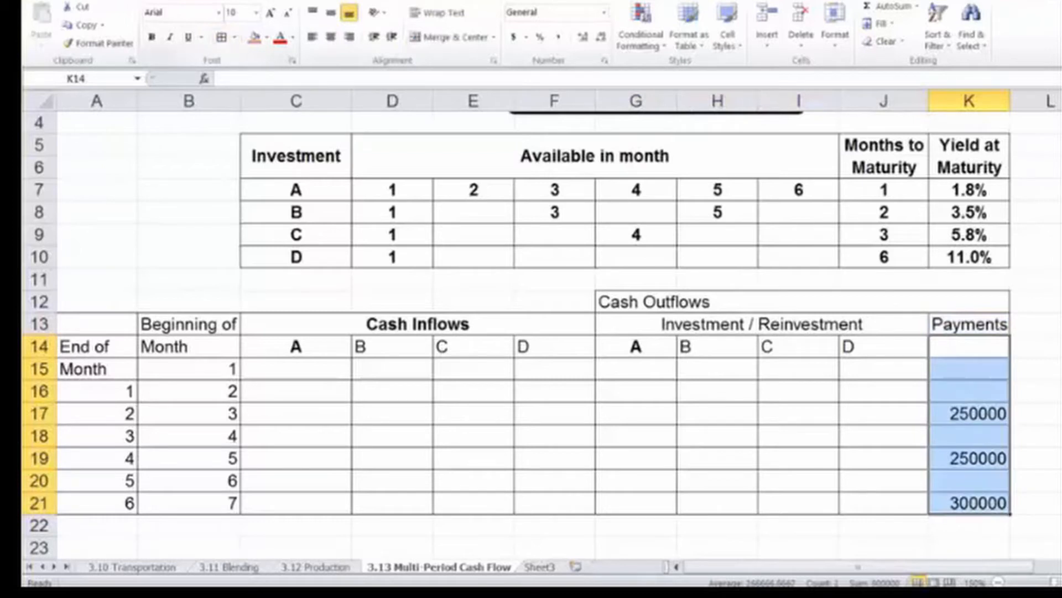
left_click(1036, 413)
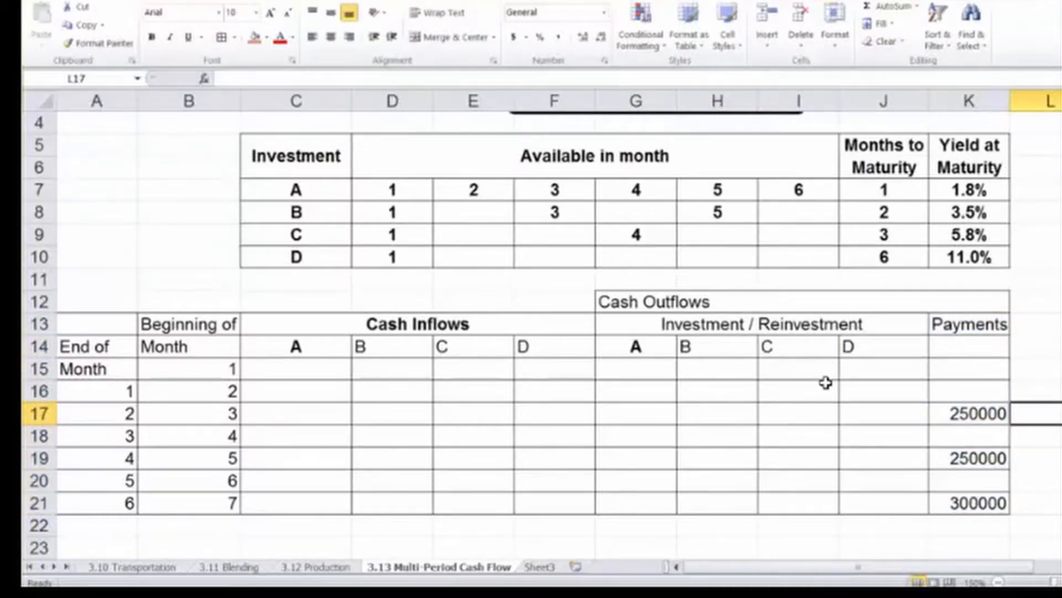
Make the Cash Outflows, Investment / Reinvestment and Payments headings in G12:K13 bold and centred.
left_click_drag(827, 301, 968, 323)
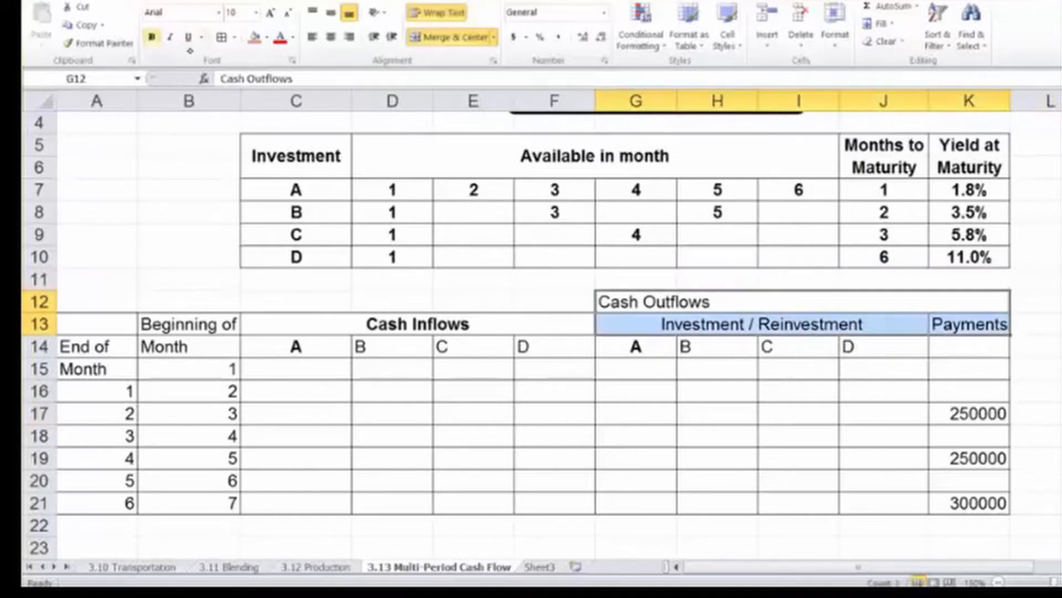
left_click(152, 37)
left_click(330, 37)
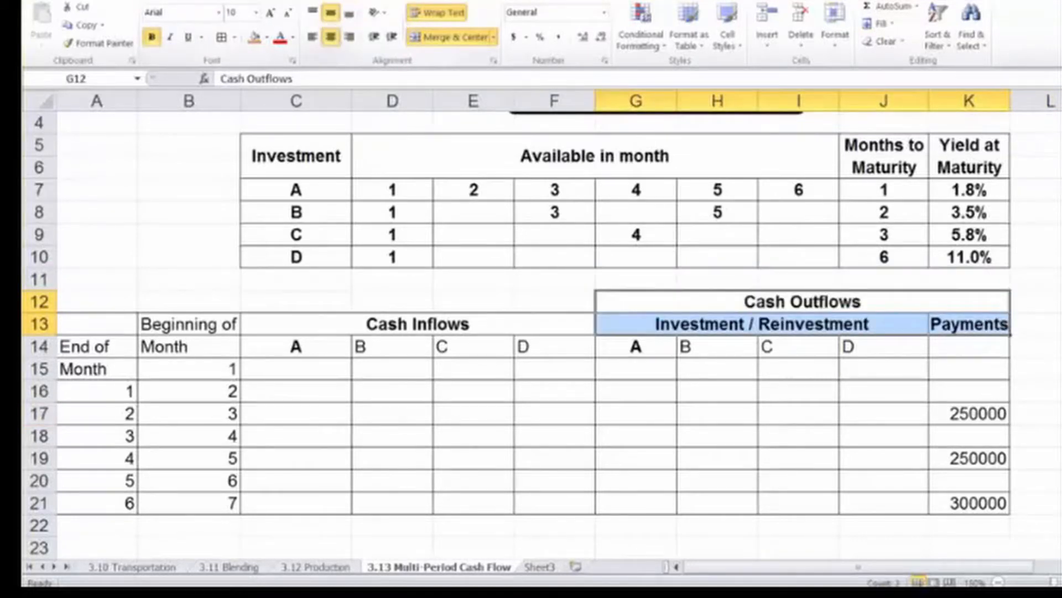
left_click(1035, 390)
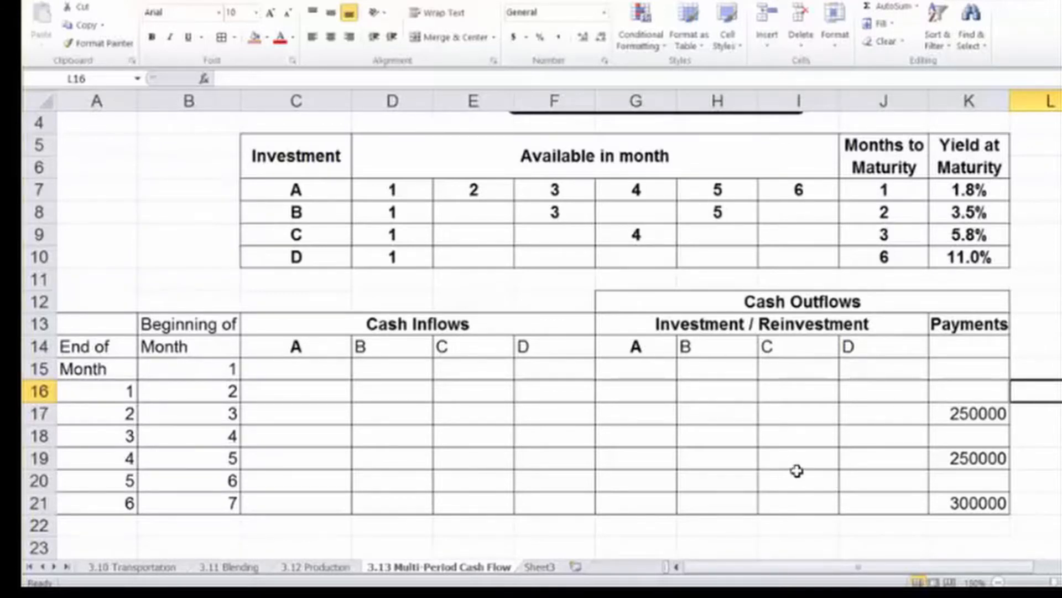
Fill the month 1 investment cells G15:J15 with yellow.
key("Up")
key("Left")
key("Left")
key("Left")
key("Left")
key("Left")
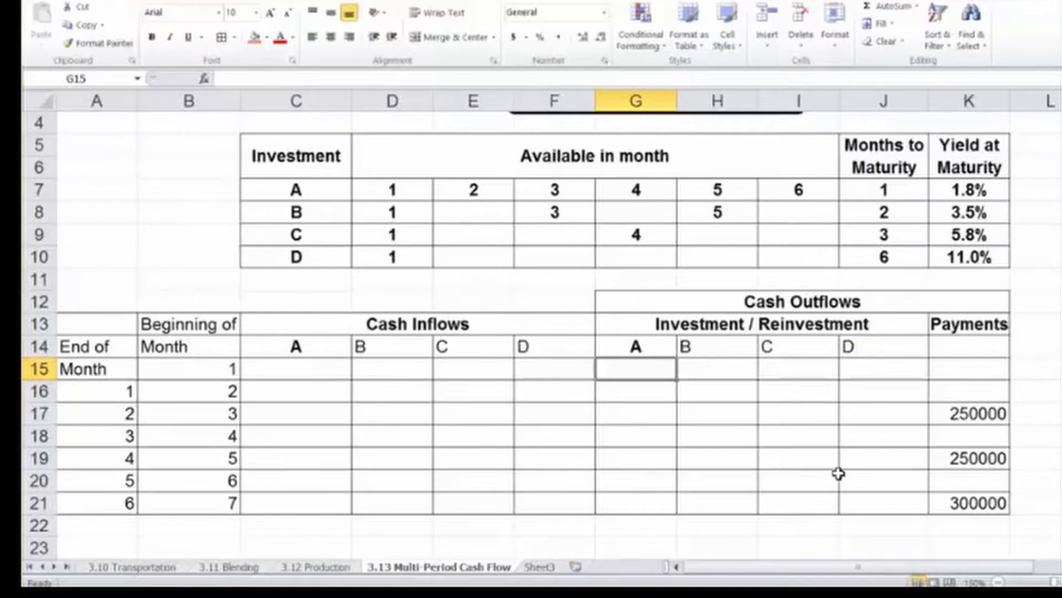
key("shift+Right")
key("shift+Right")
key("shift+Right")
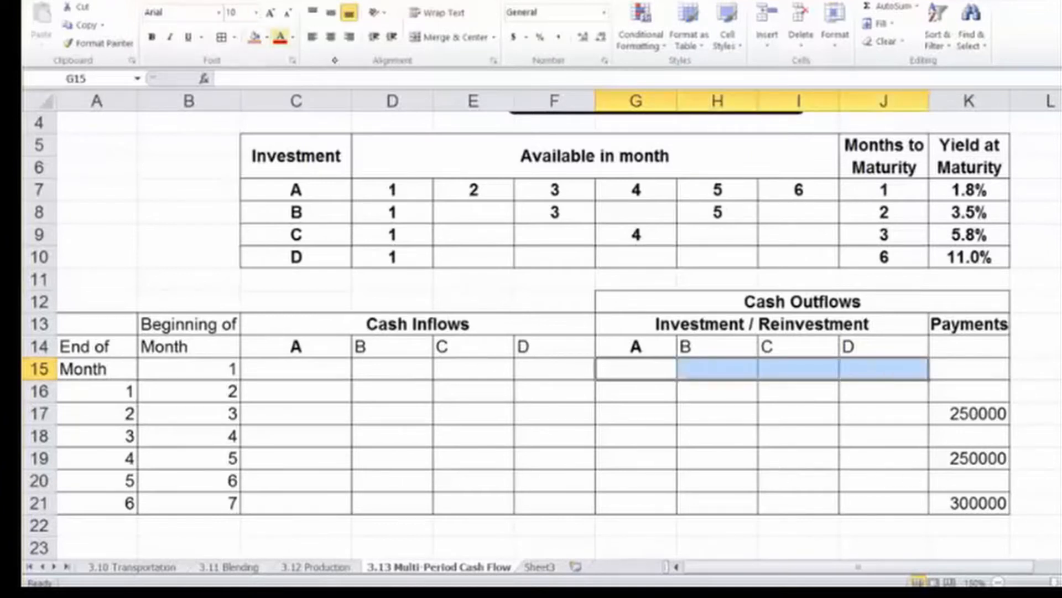
left_click(268, 37)
left_click(181, 155)
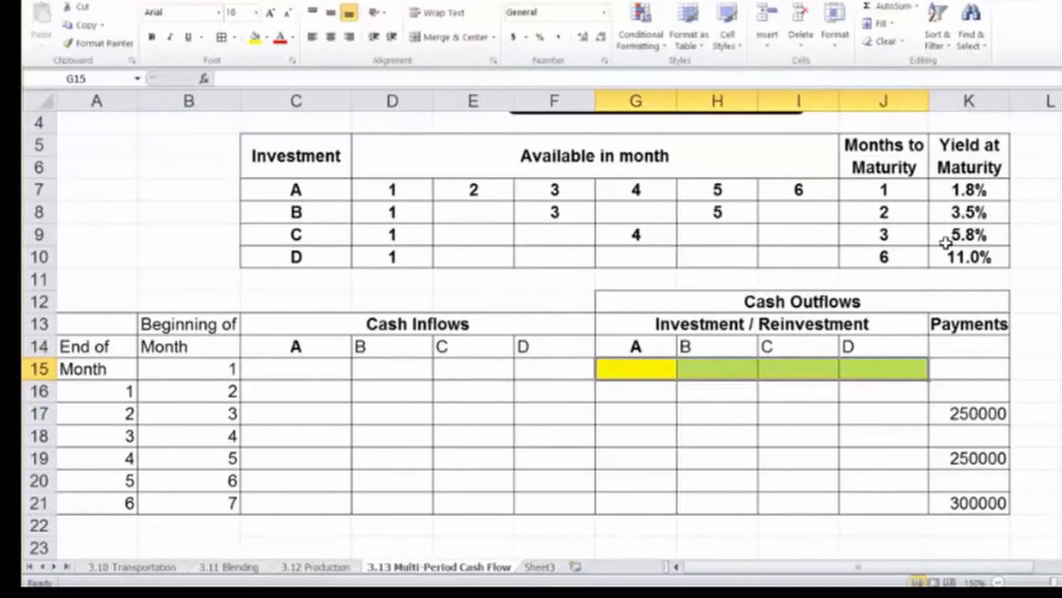
Fill investment A's cells for months 2 to 6, G16:G20, with yellow.
left_click_drag(636, 390, 636, 482)
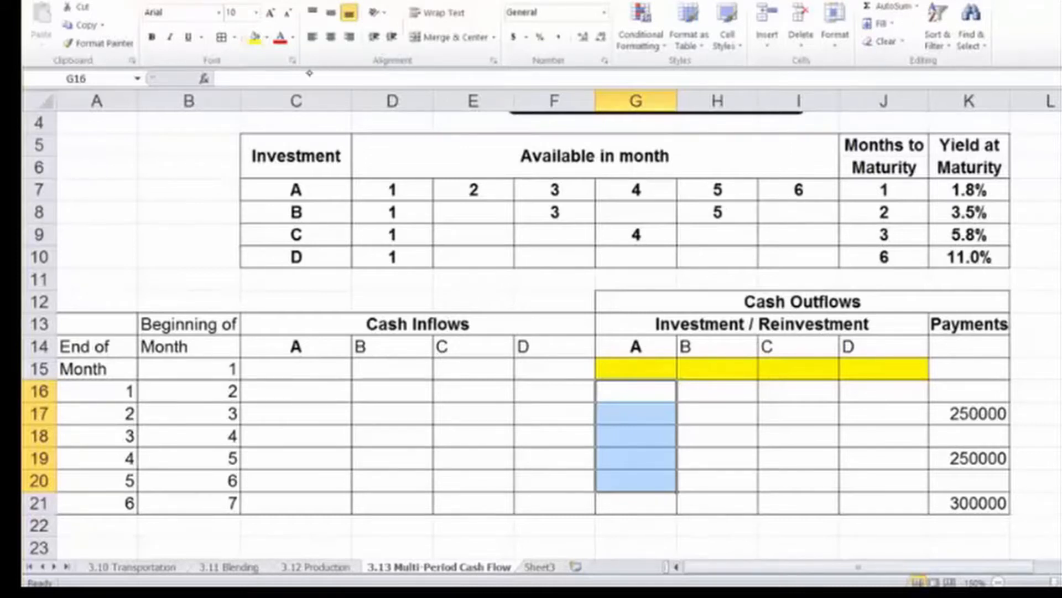
left_click(254, 38)
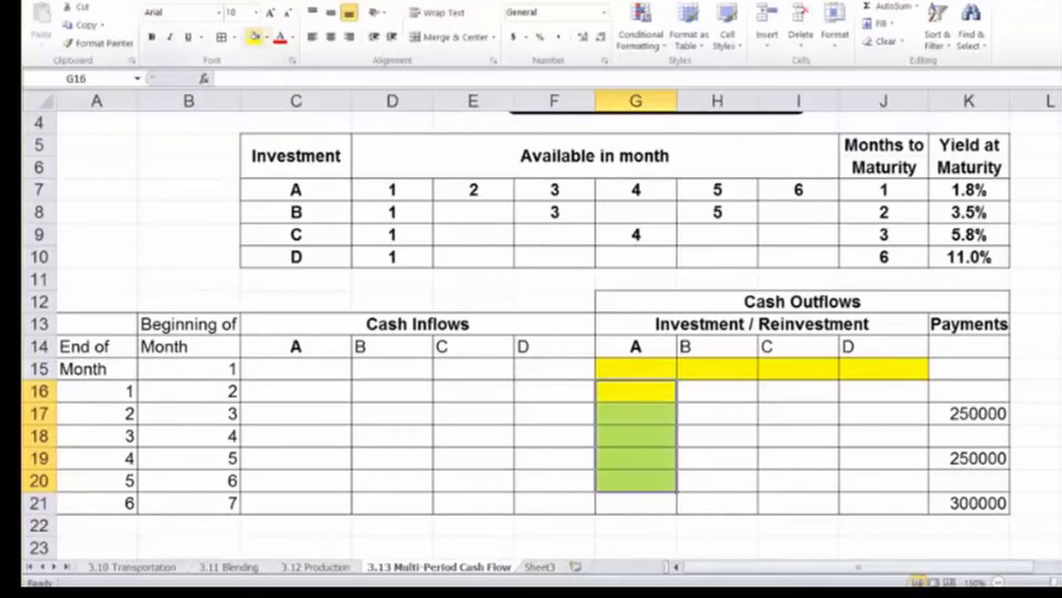
key("Up")
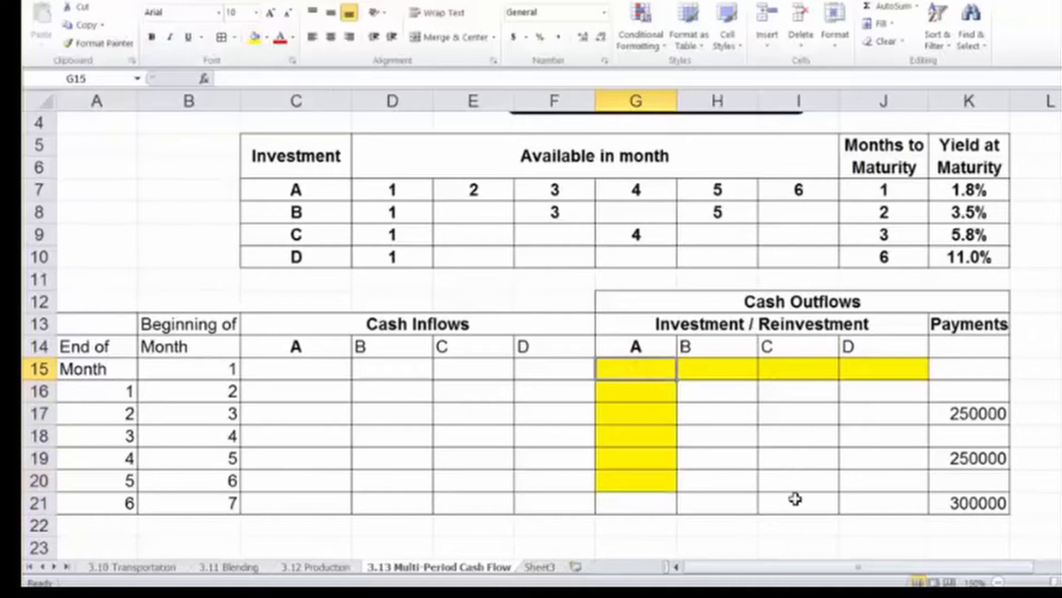
Check the highlighted investment A cells in G15:G20 month by month.
key("Down")
key("Down")
key("Down")
key("Down")
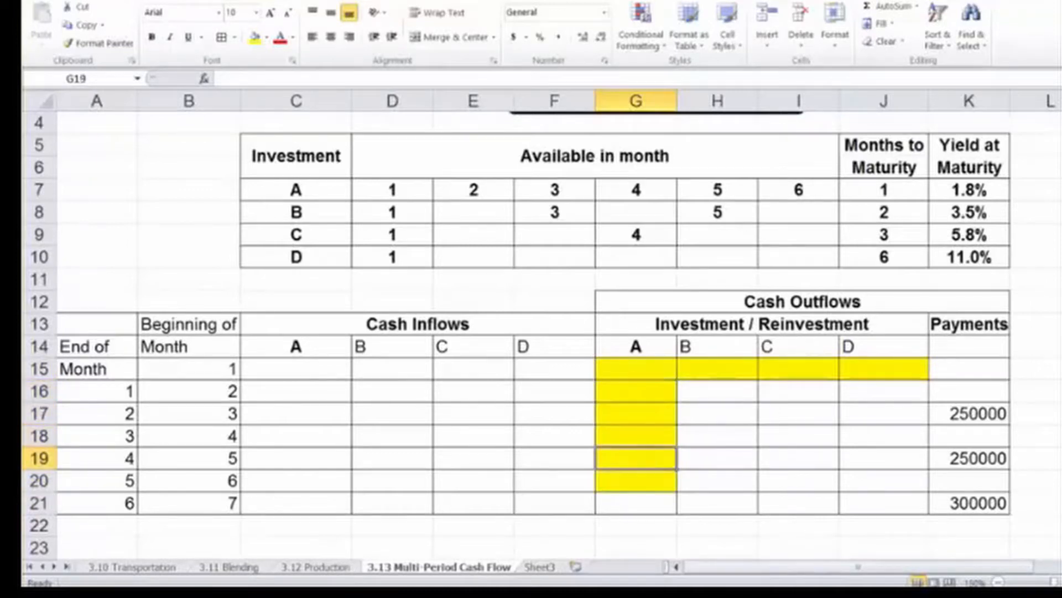
key("Down")
key("Up")
key("Up")
key("Up")
key("Up")
key("Up")
Fill investment B's outflow cells for months 3 and 5, H17 and H19, with yellow.
key("Right")
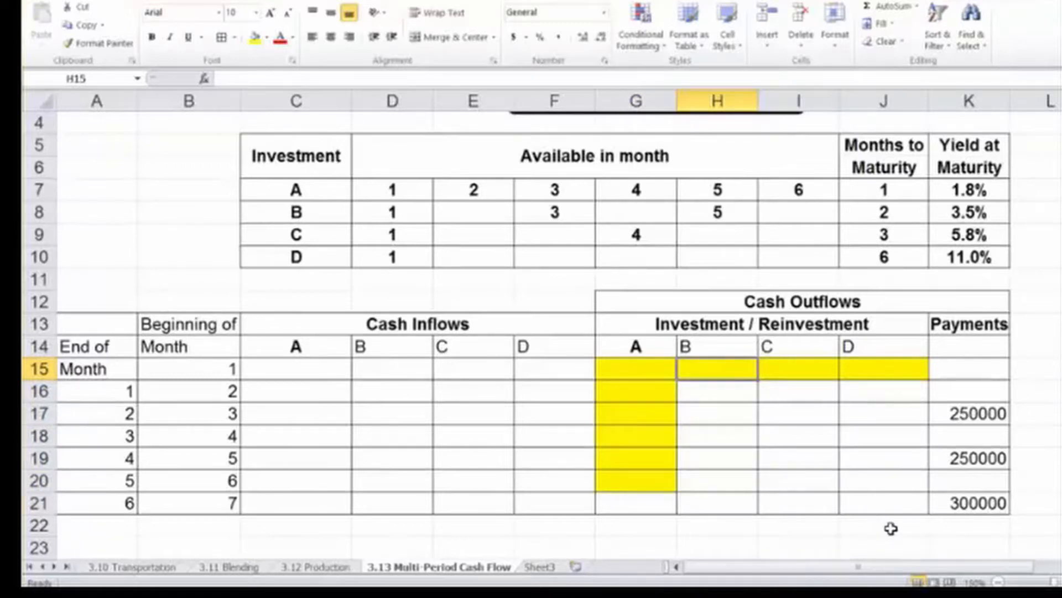
key("Down")
key("Down")
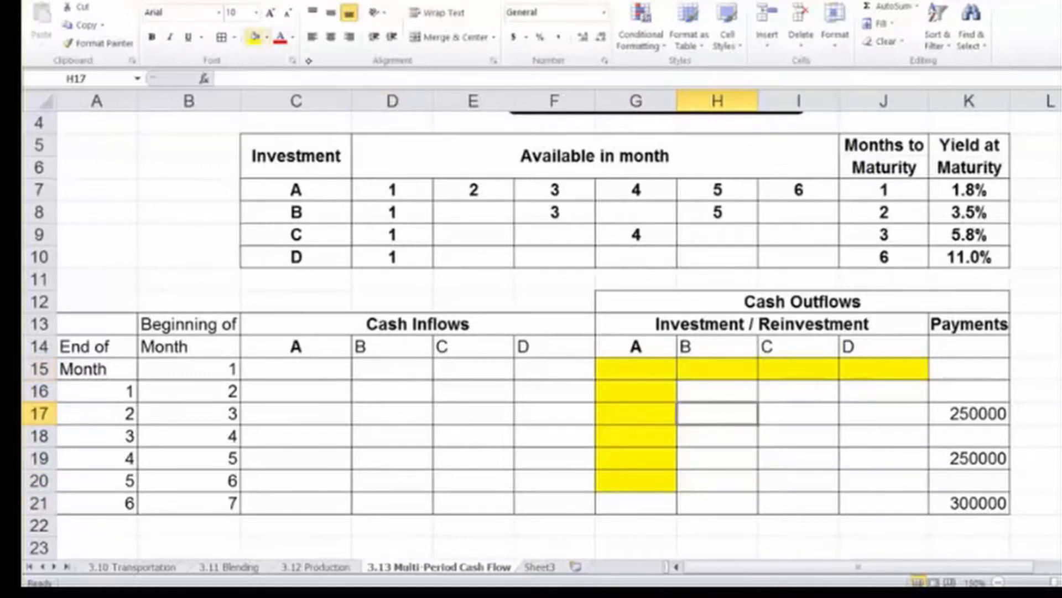
left_click(255, 37)
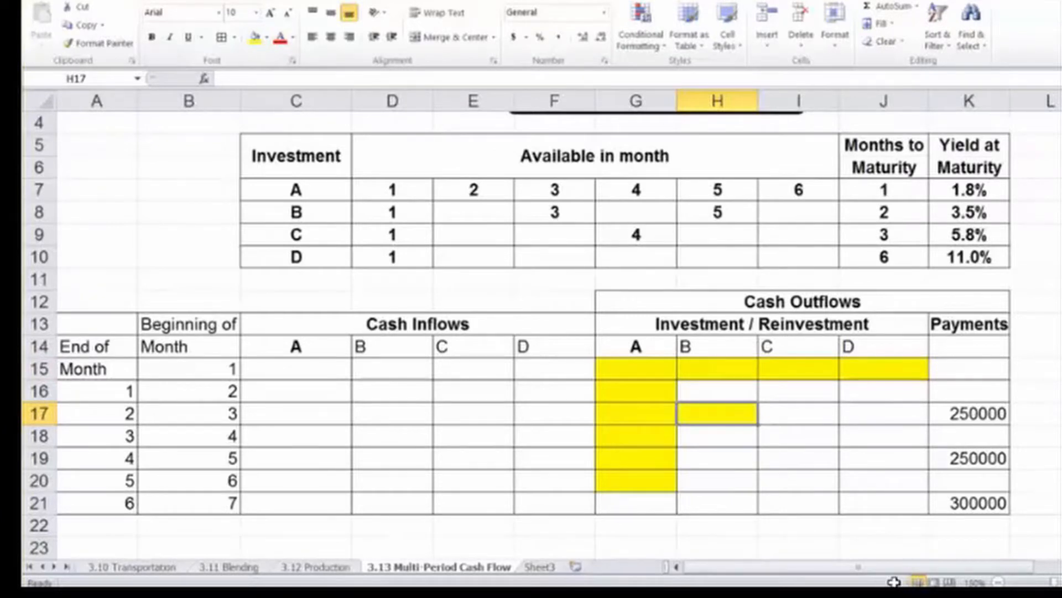
key("Down")
key("Down")
left_click(255, 36)
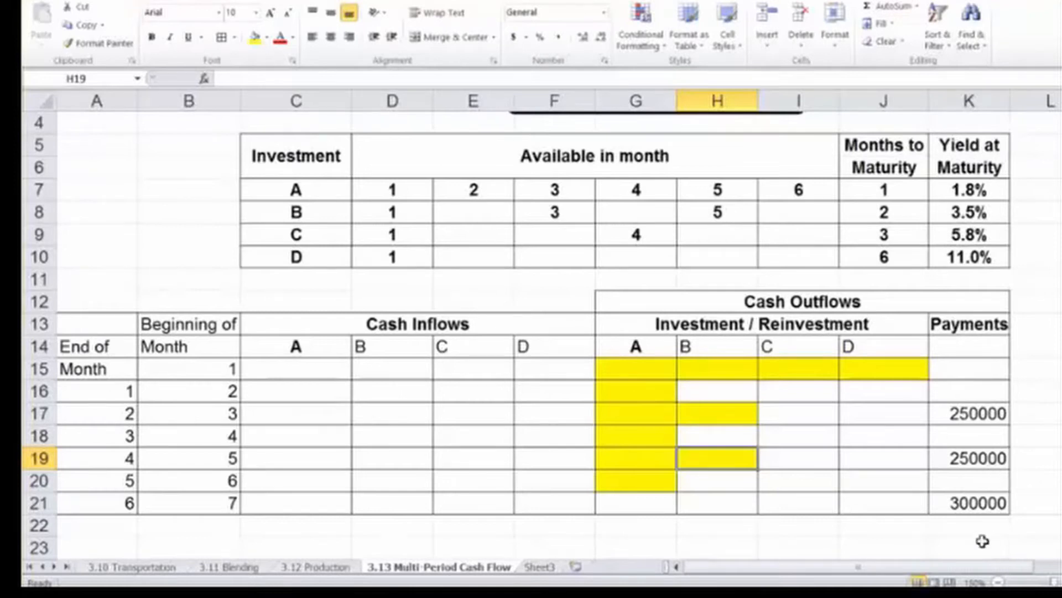
Fill investment C's outflow cell for month 4, I18, with yellow.
key("Up")
key("Right")
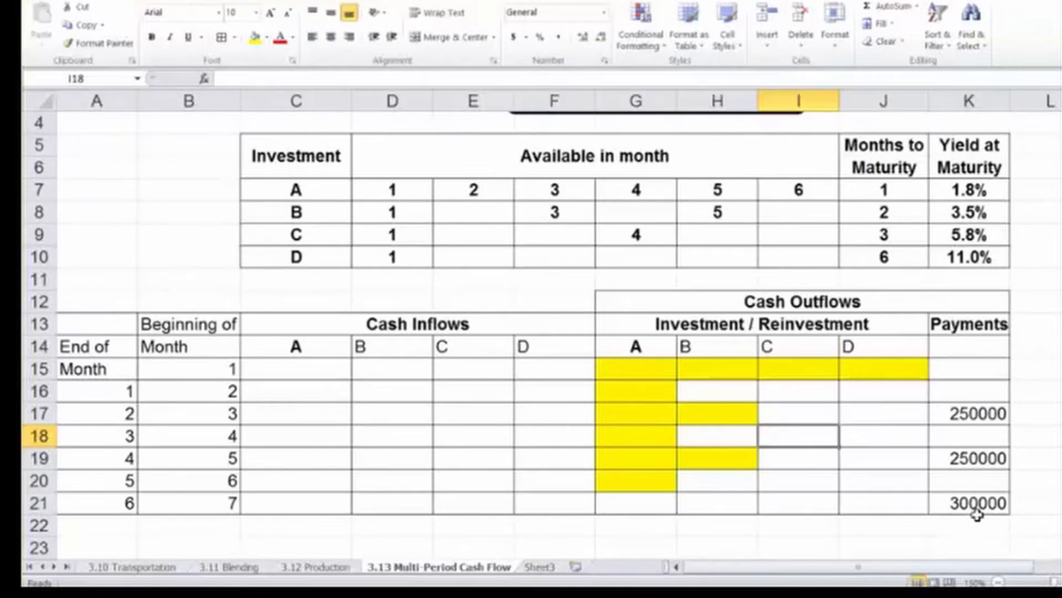
left_click(254, 36)
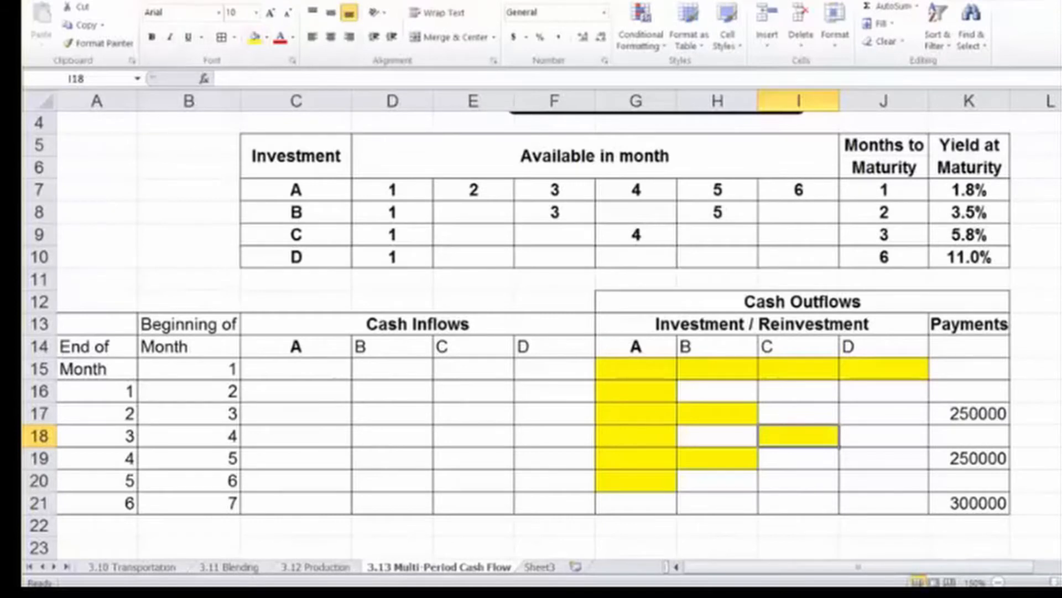
left_click(799, 503)
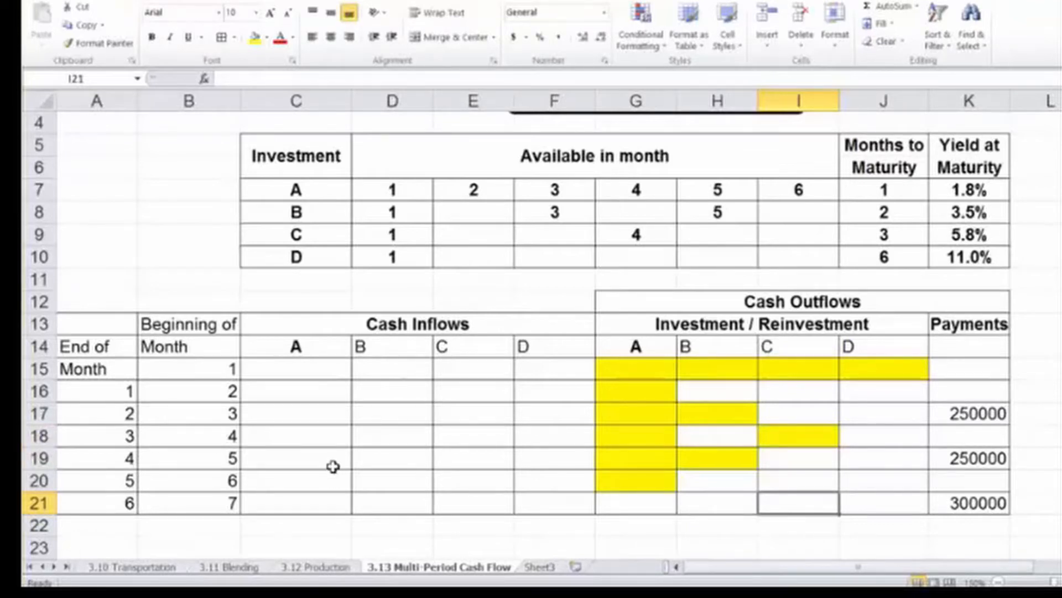
left_click(270, 367)
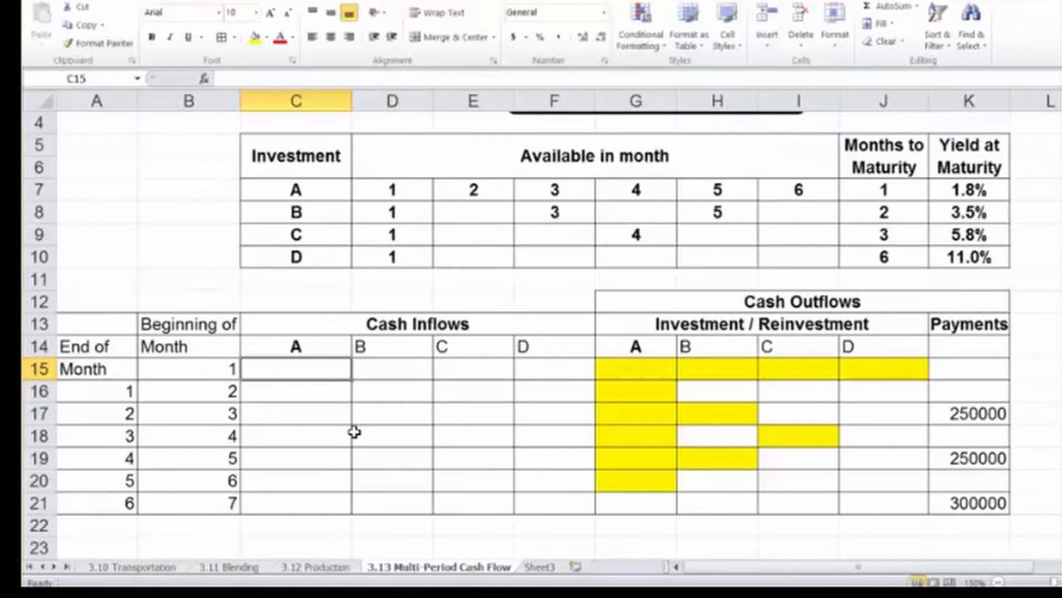
type("=")
key("BackSpace")
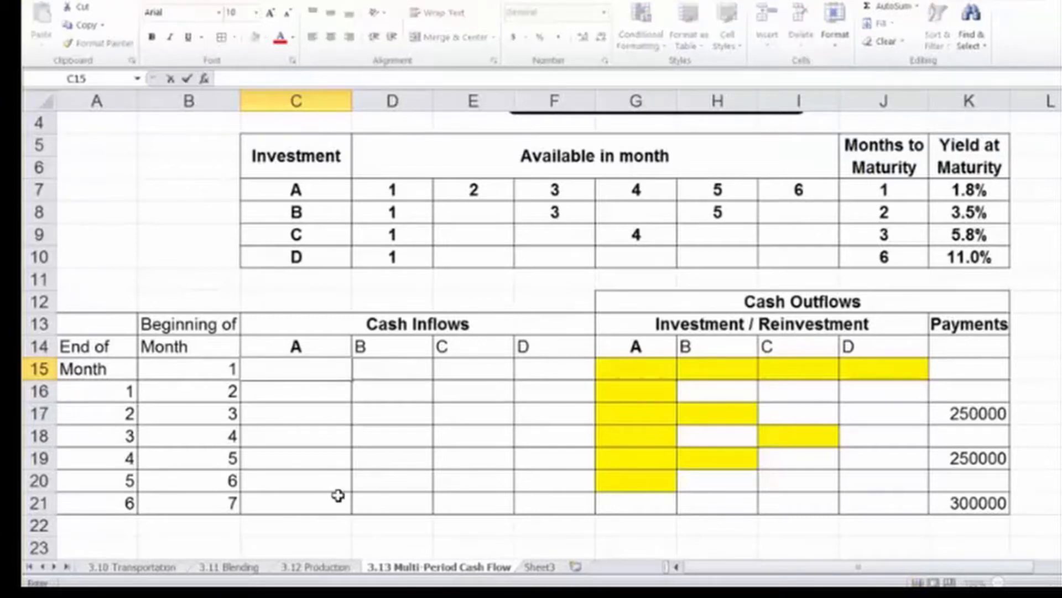
key("Return")
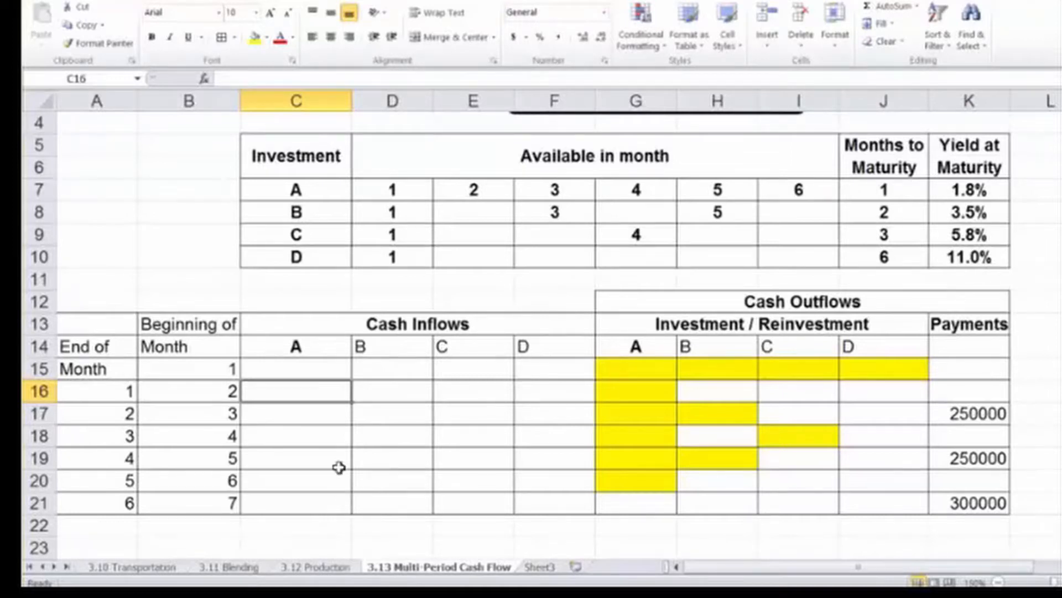
type("=")
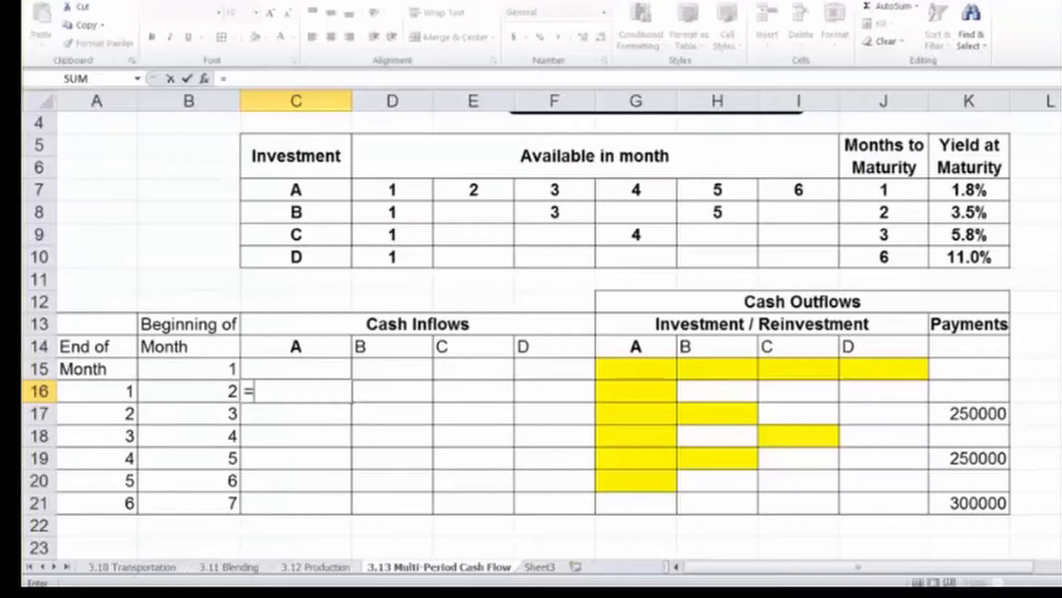
key("Escape")
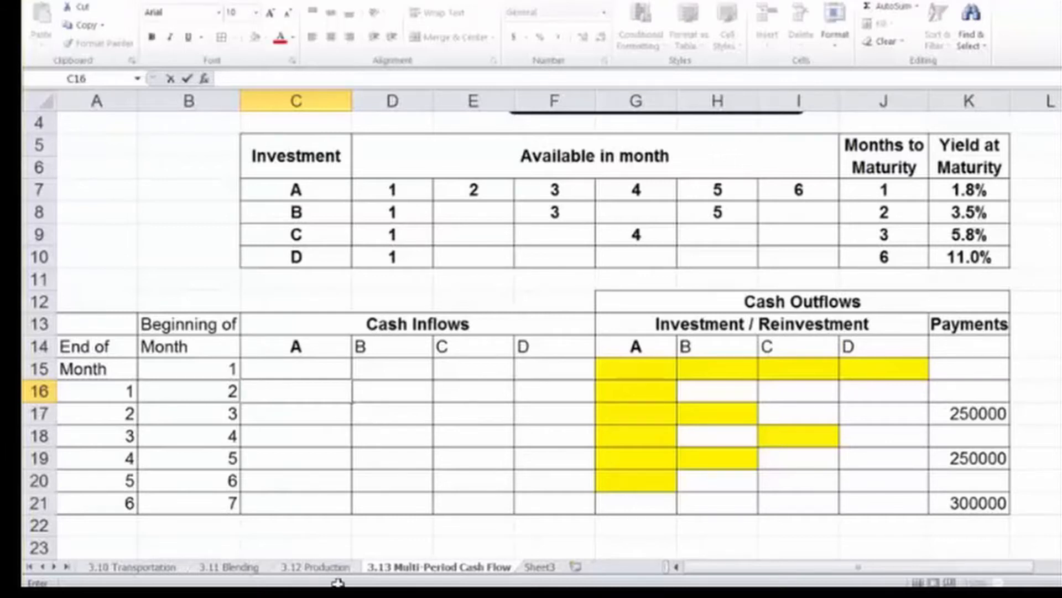
Enter the row label "Principle + Yield" in B22, directly below the month rows.
left_click(271, 520)
key("Left")
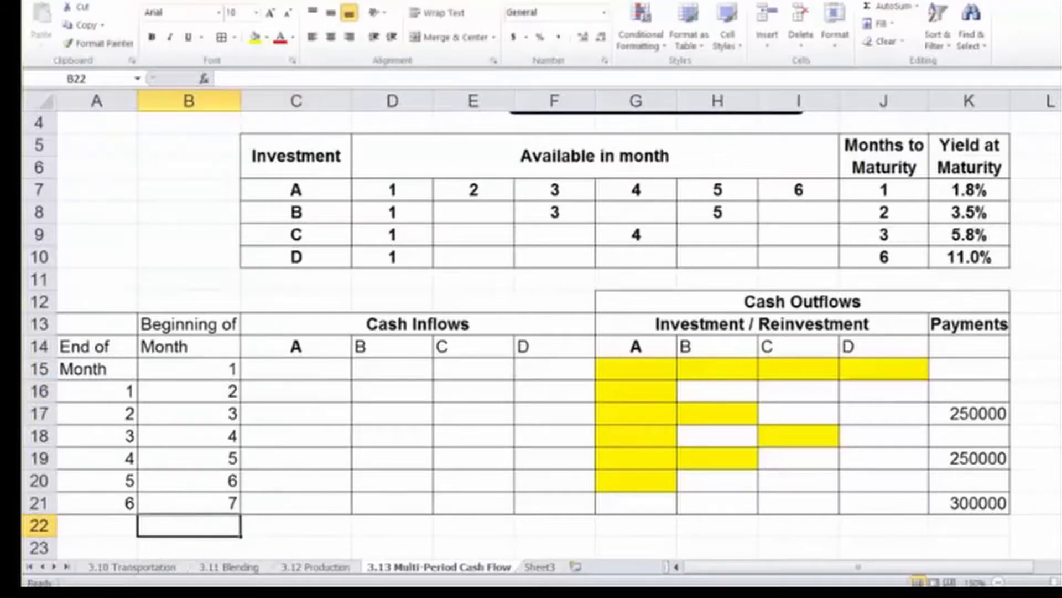
type("tot")
key("BackSpace")
key("BackSpace")
key("BackSpace")
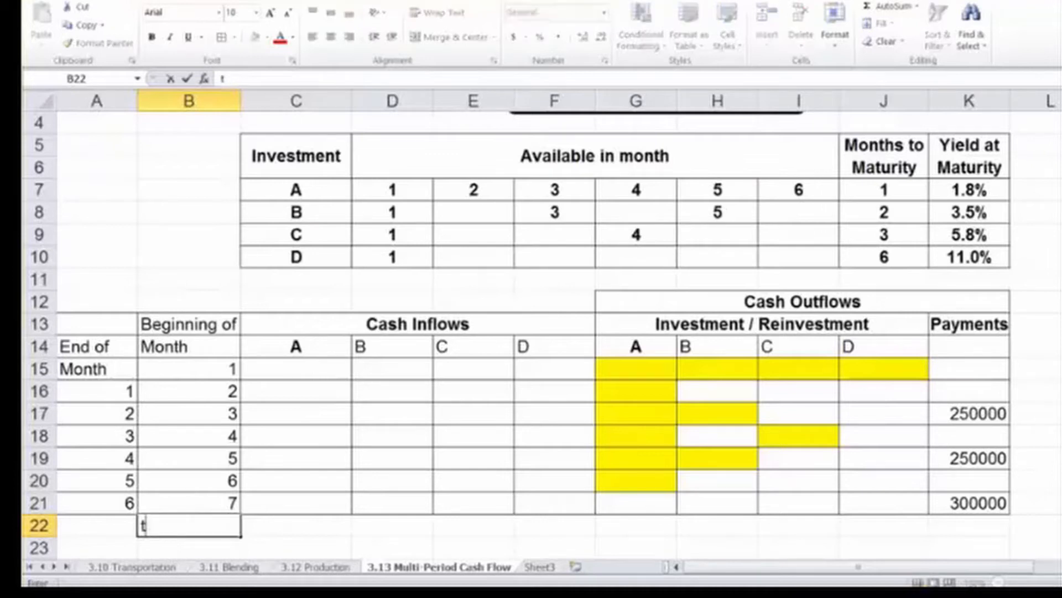
type("To")
key("BackSpace")
key("BackSpace")
type("Prin")
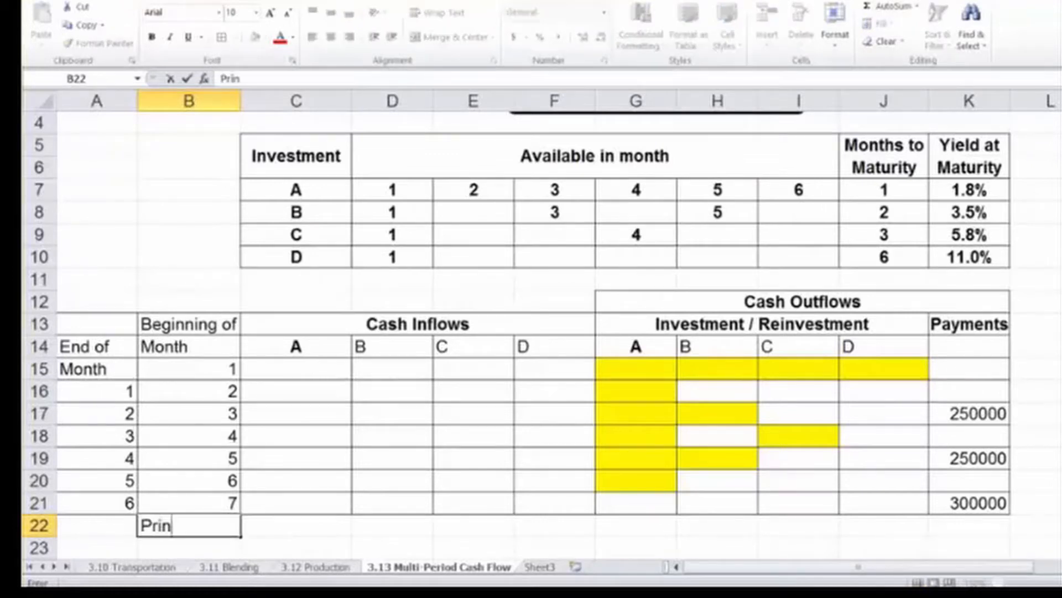
type("ciple ")
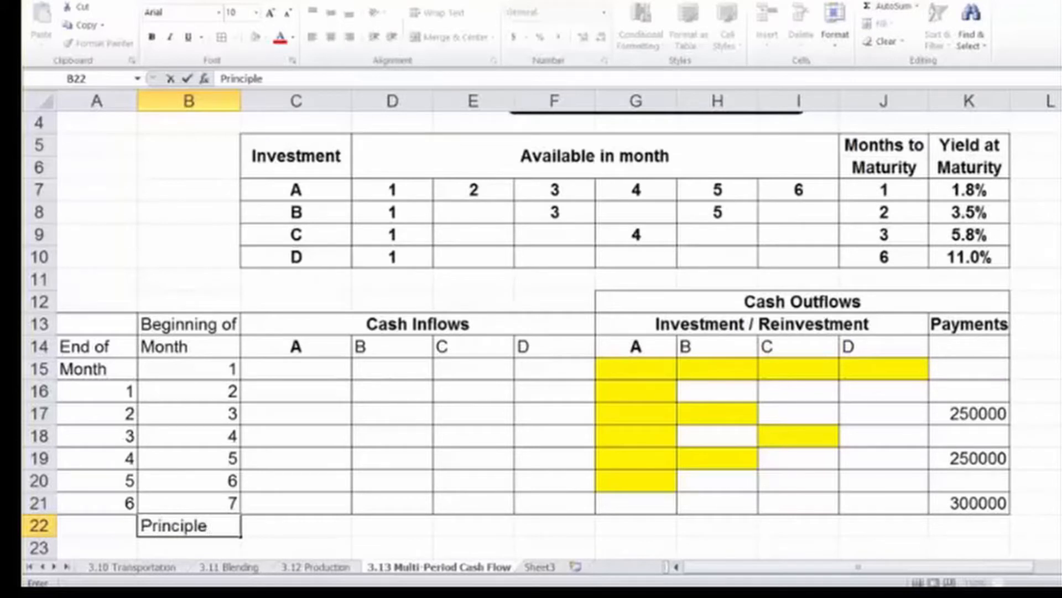
type("+ Yie")
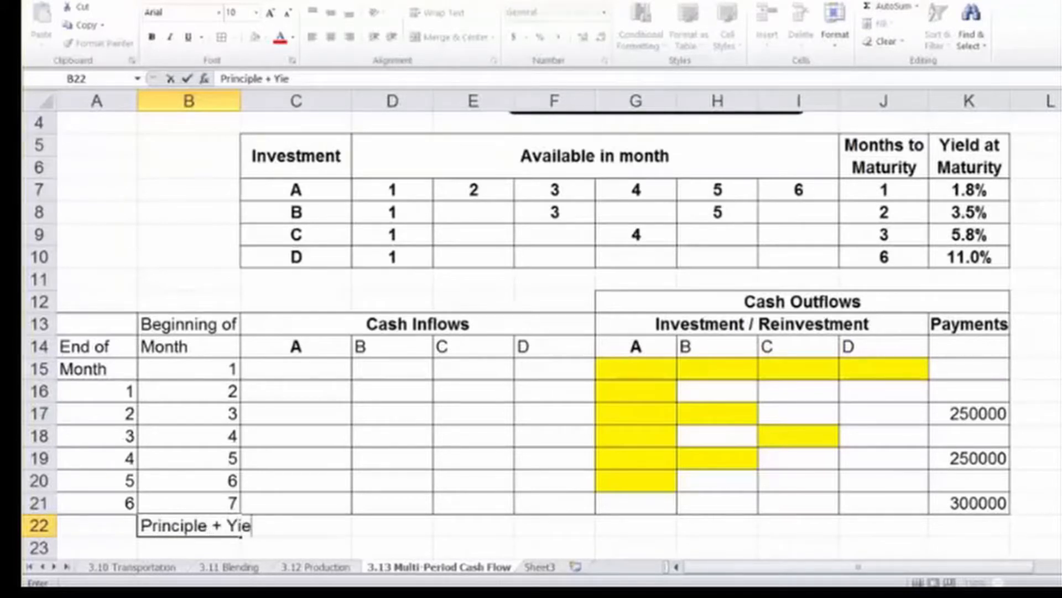
type("ld")
key("Return")
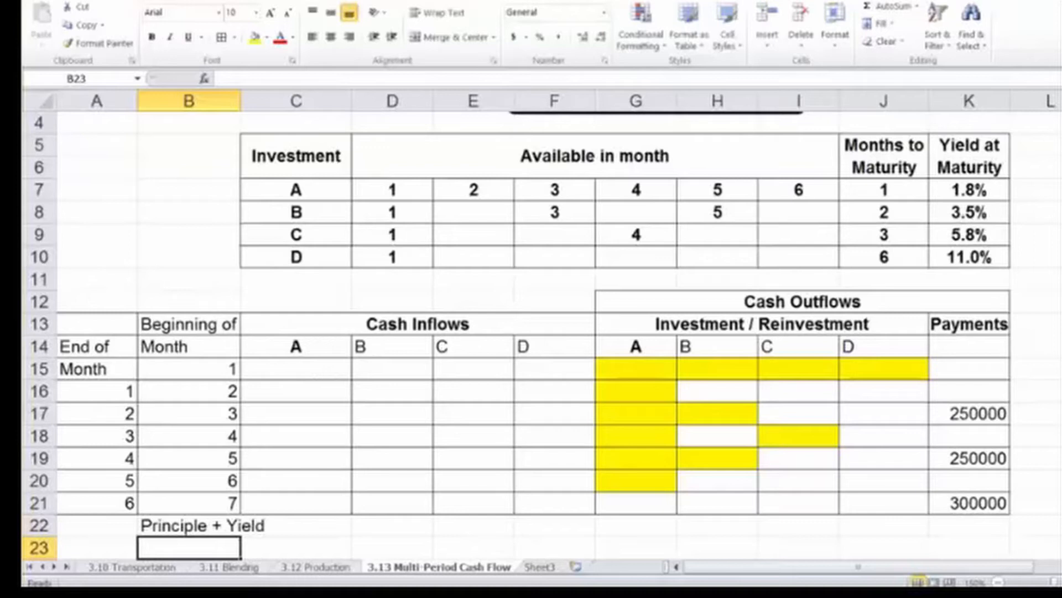
Right-align the label in B22 and extend its text to "Principle + Yield rate".
left_click(189, 525)
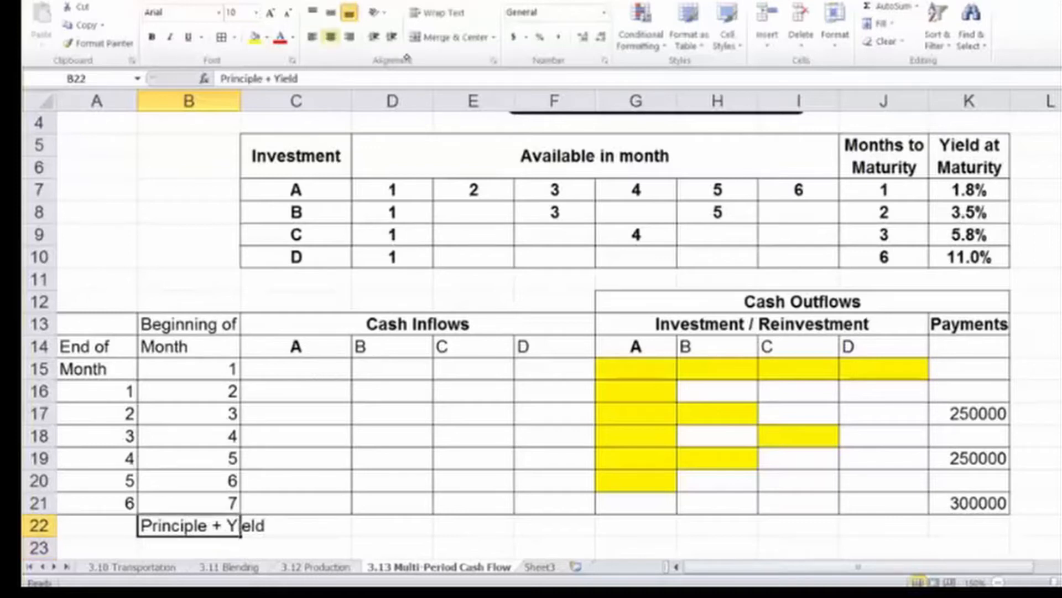
left_click(349, 36)
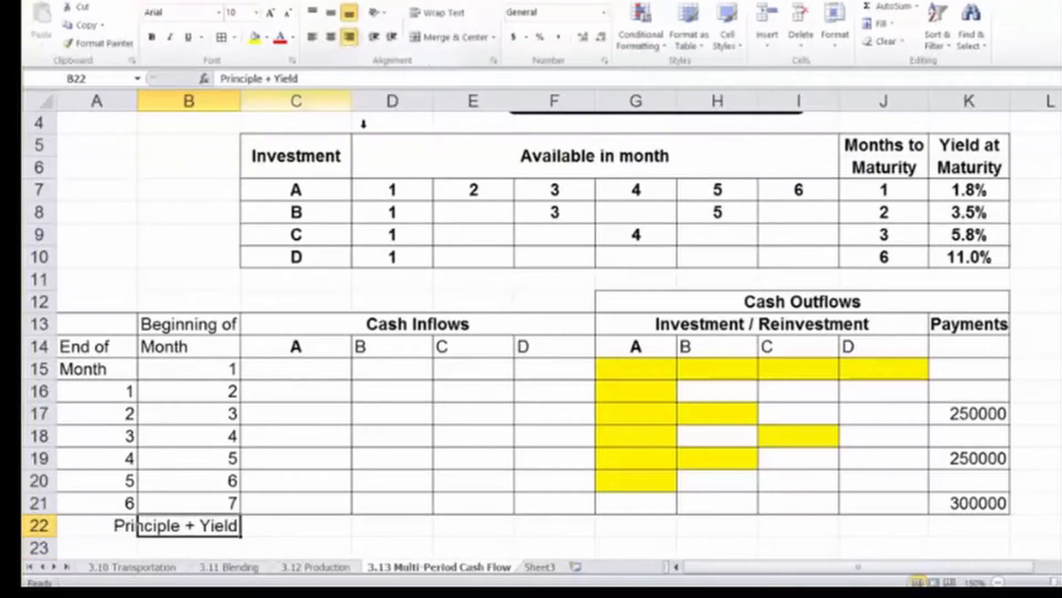
key("F2")
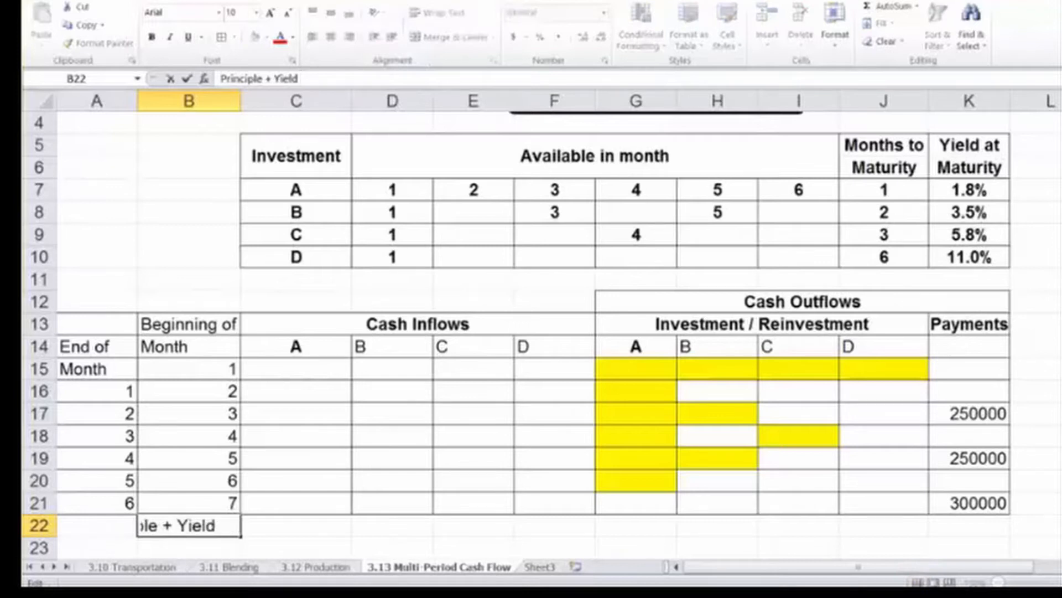
type("rate")
key("Return")
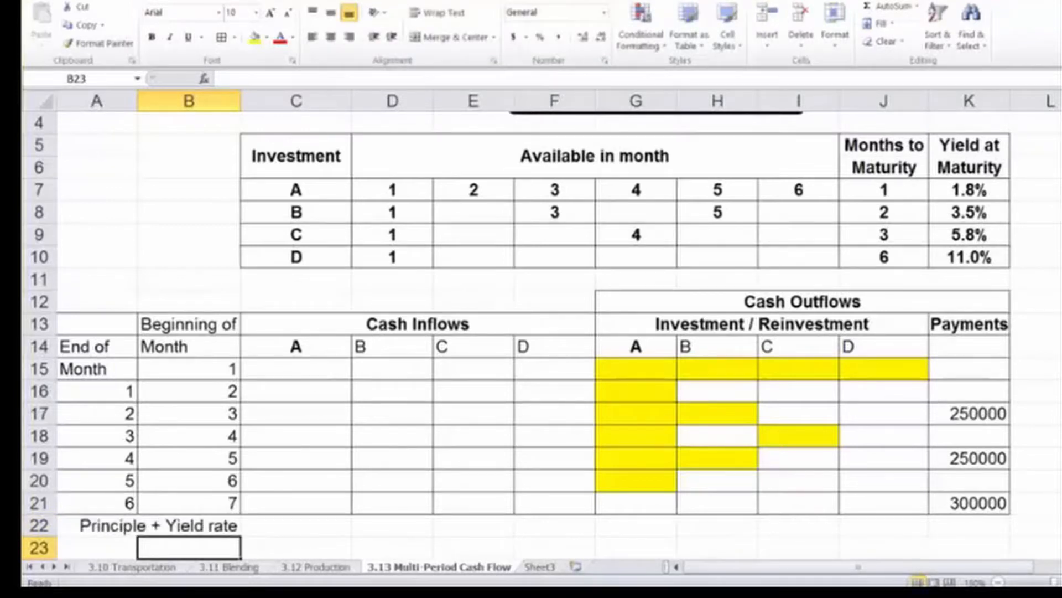
Copy the yields at maturity in K7:K10 and paste them transposed into C23:F23.
left_click_drag(1061, 221, 1061, 221)
left_click(296, 525)
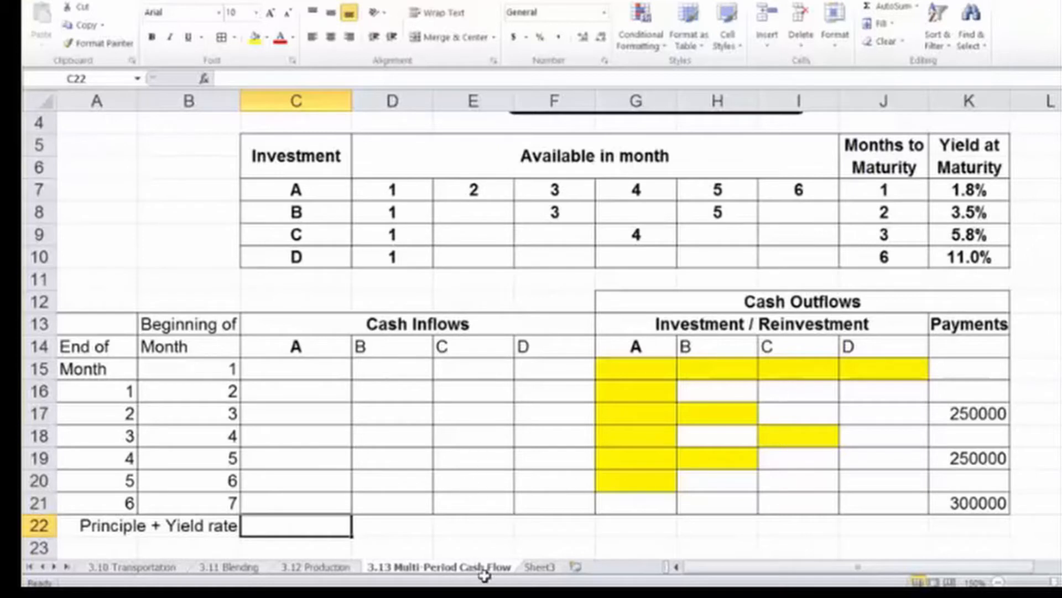
left_click(378, 522)
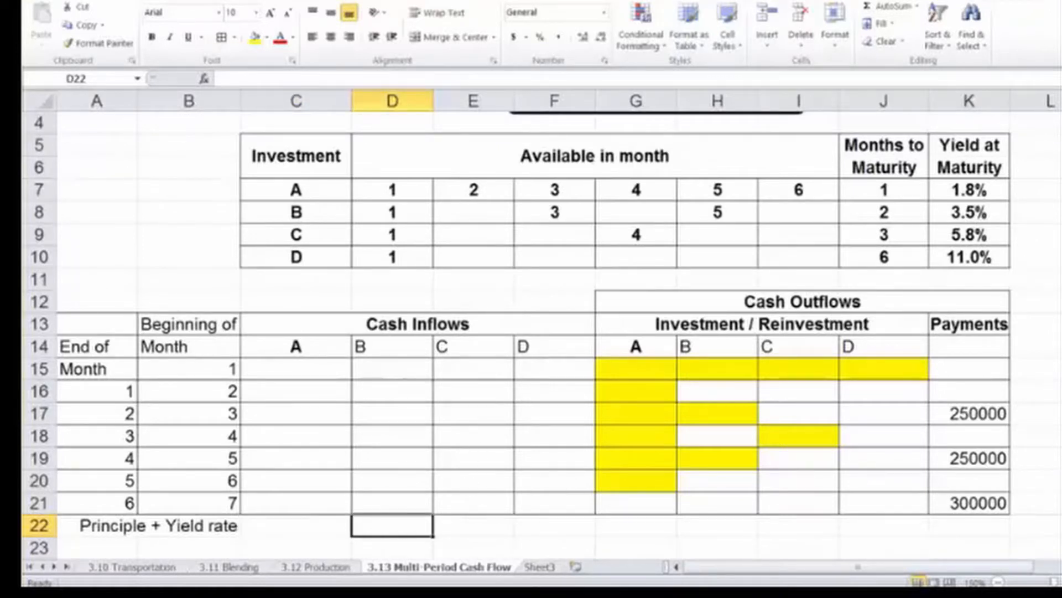
left_click_drag(969, 190, 969, 257)
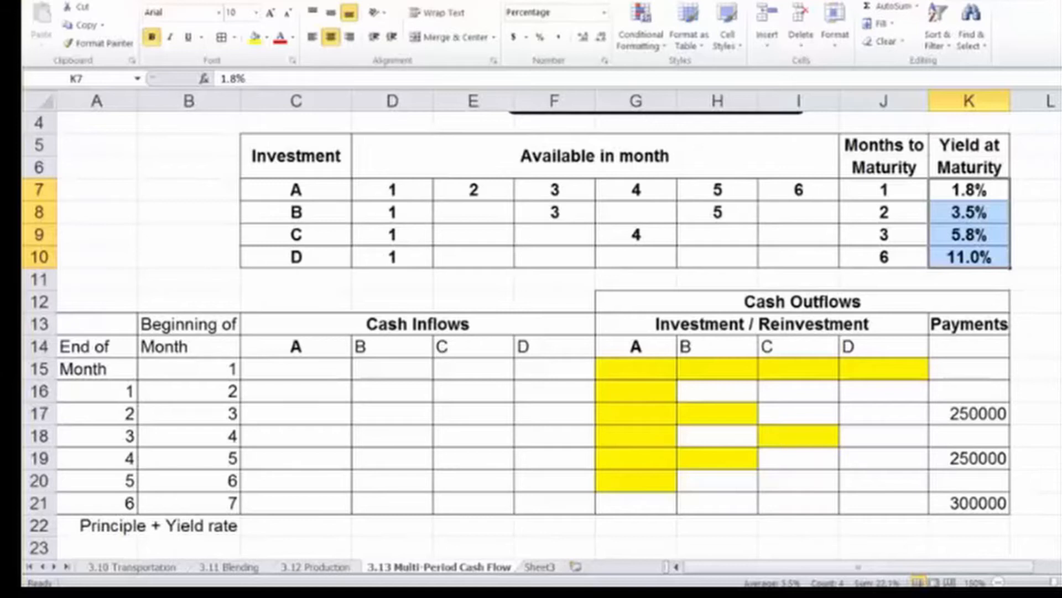
key("ctrl+c")
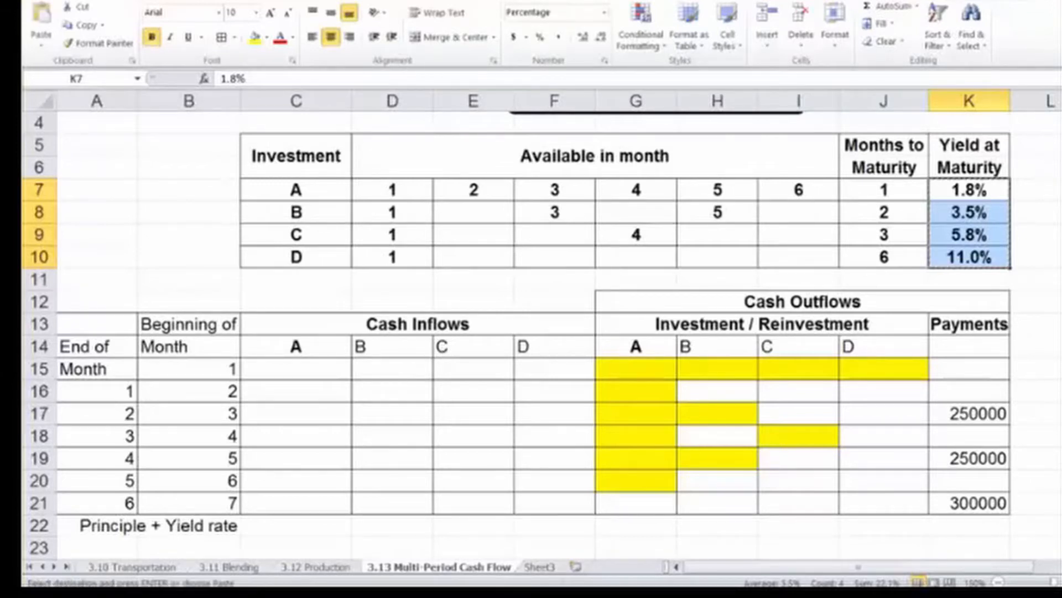
double_click(259, 546)
left_click(265, 543)
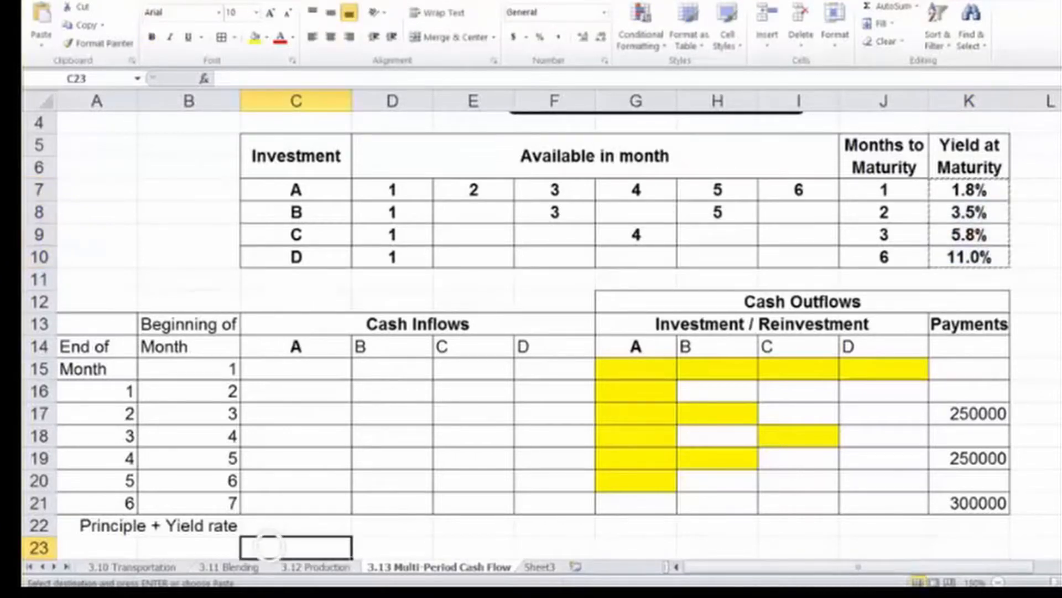
right_click(272, 546)
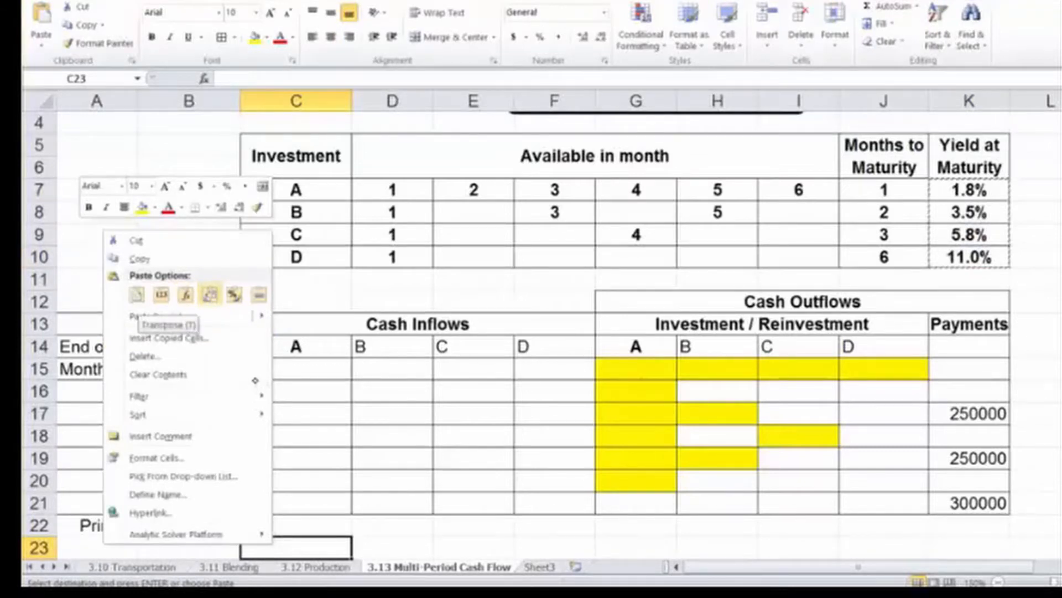
key("t")
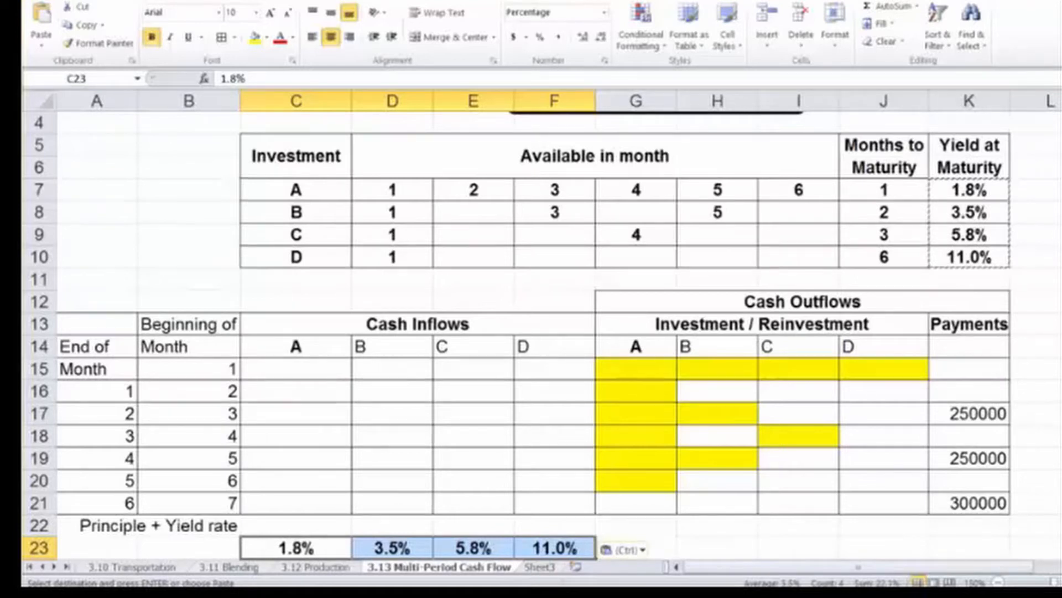
Repeat the transposed paste of the yields K7:K10 over C23:F23.
right_click(969, 190)
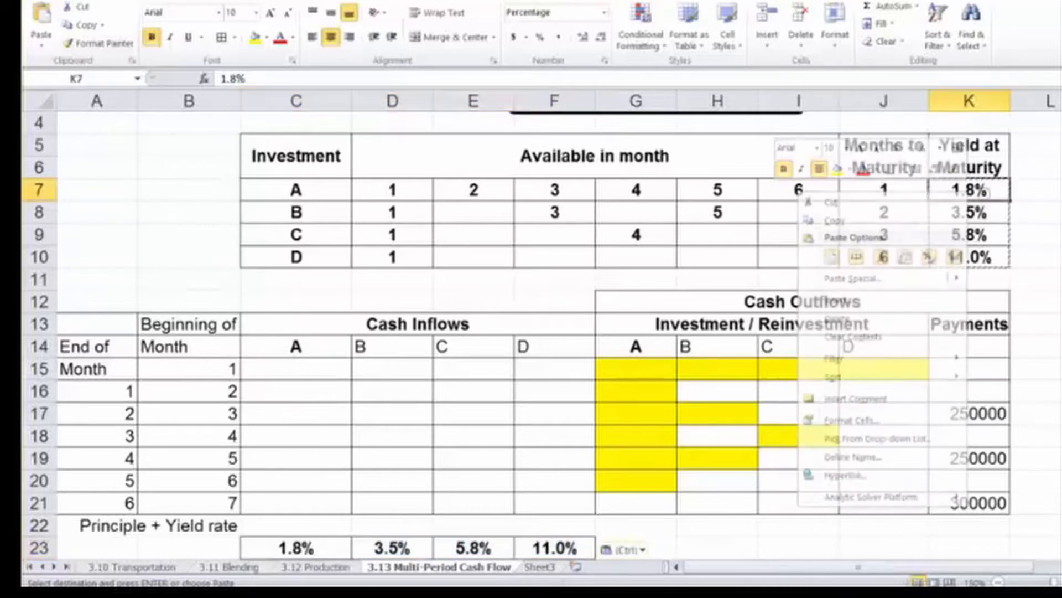
key("Escape")
left_click_drag(969, 190, 969, 257)
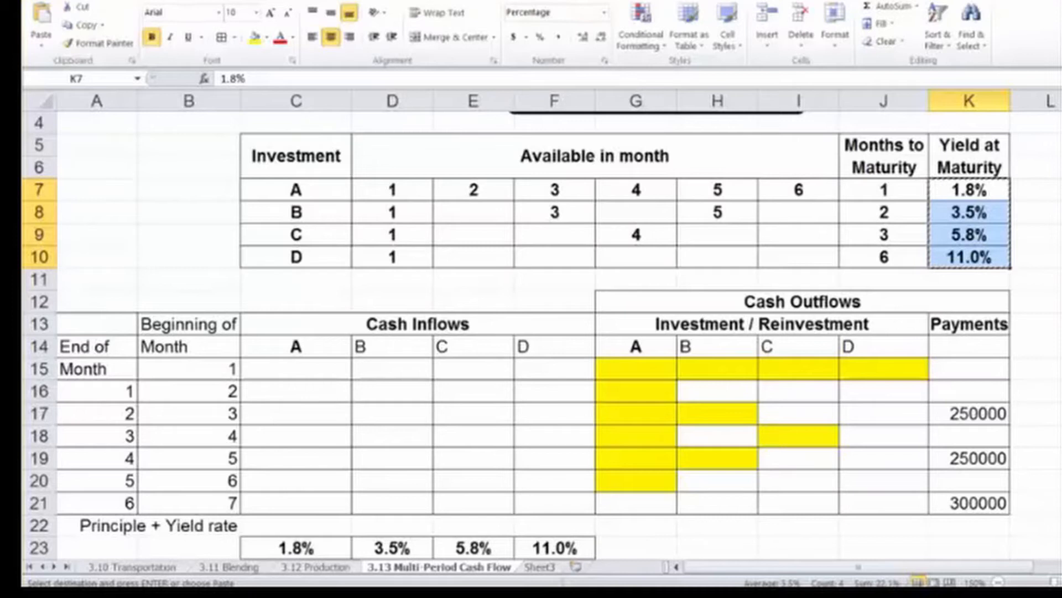
left_click(296, 548)
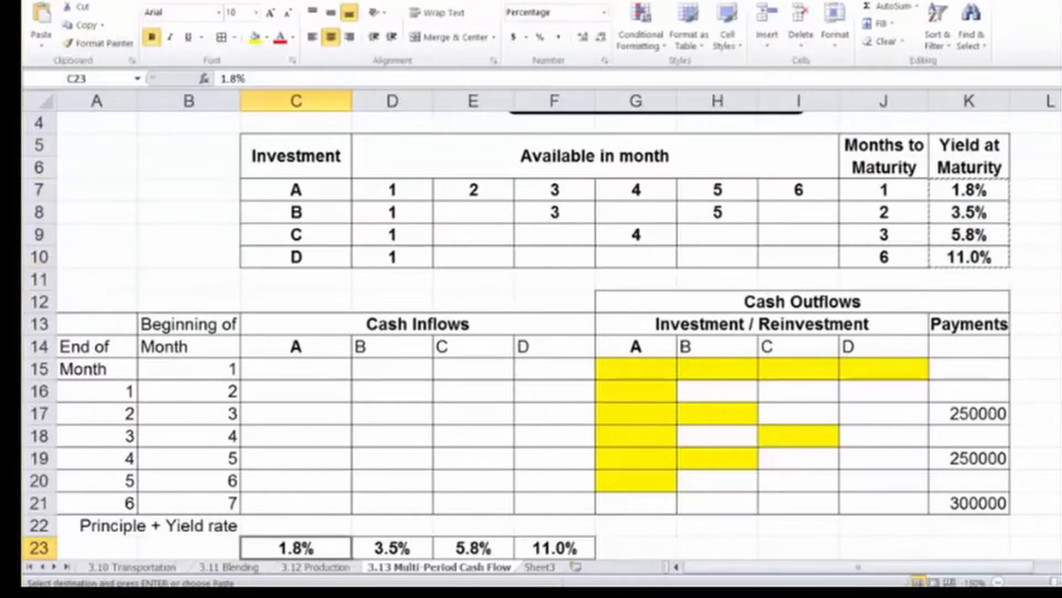
right_click(270, 545)
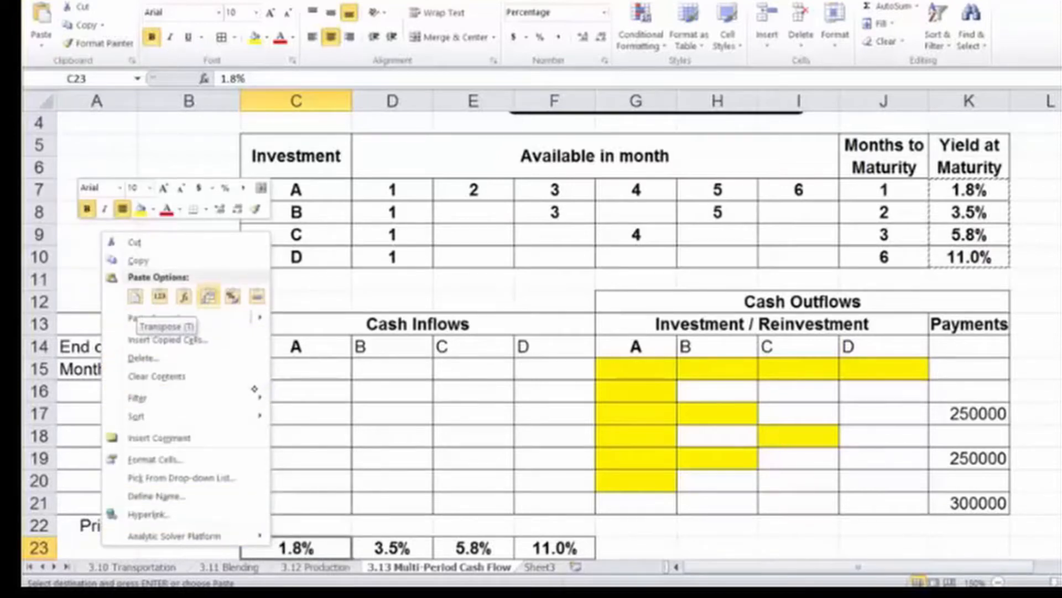
key("Escape")
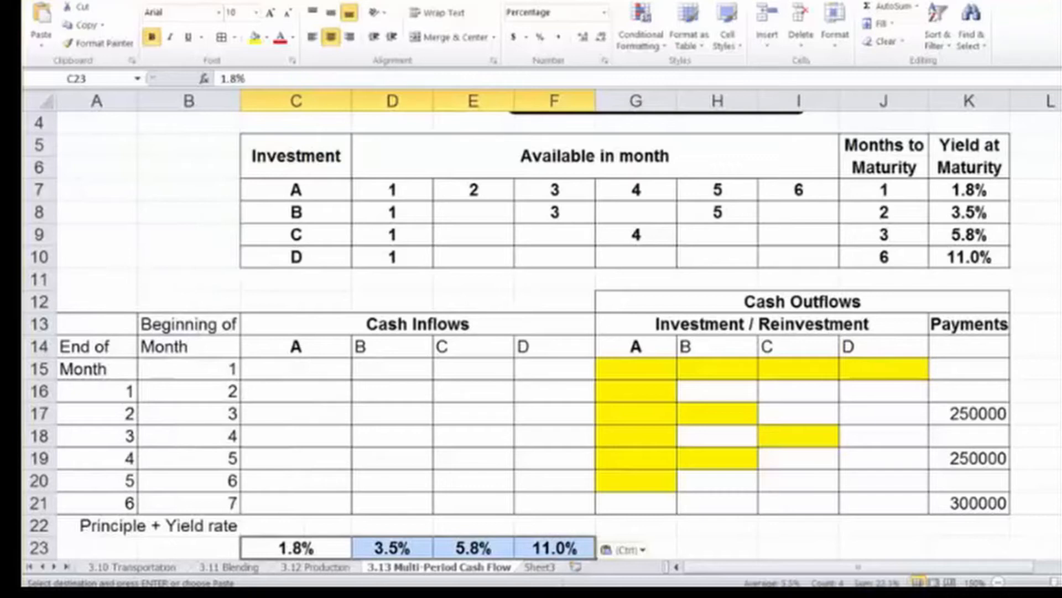
Enter the formula =1+C23 in C22 for investment A's principal plus yield rate.
left_click(296, 525)
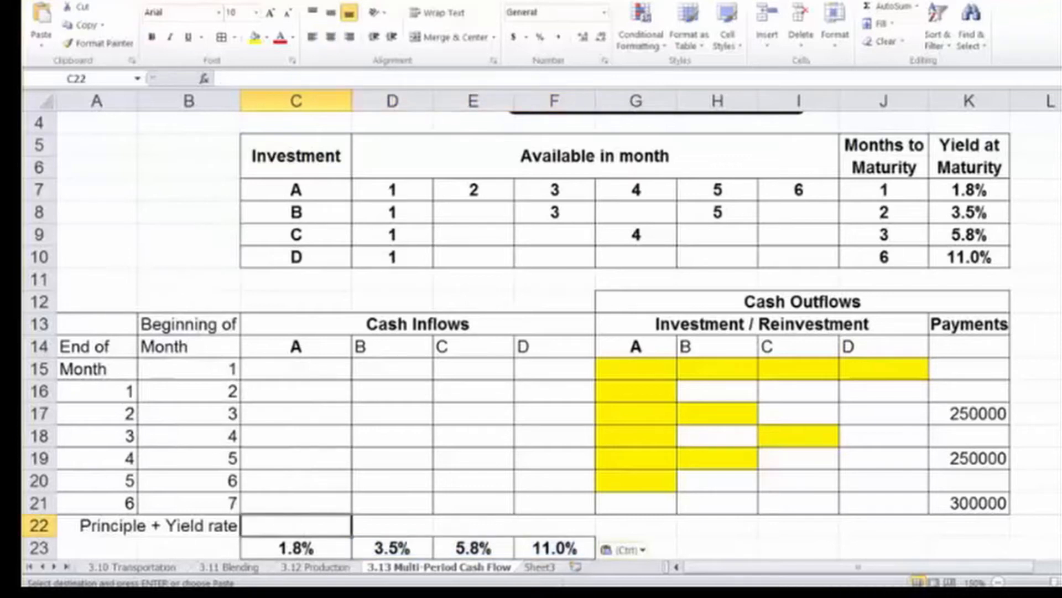
type("=1")
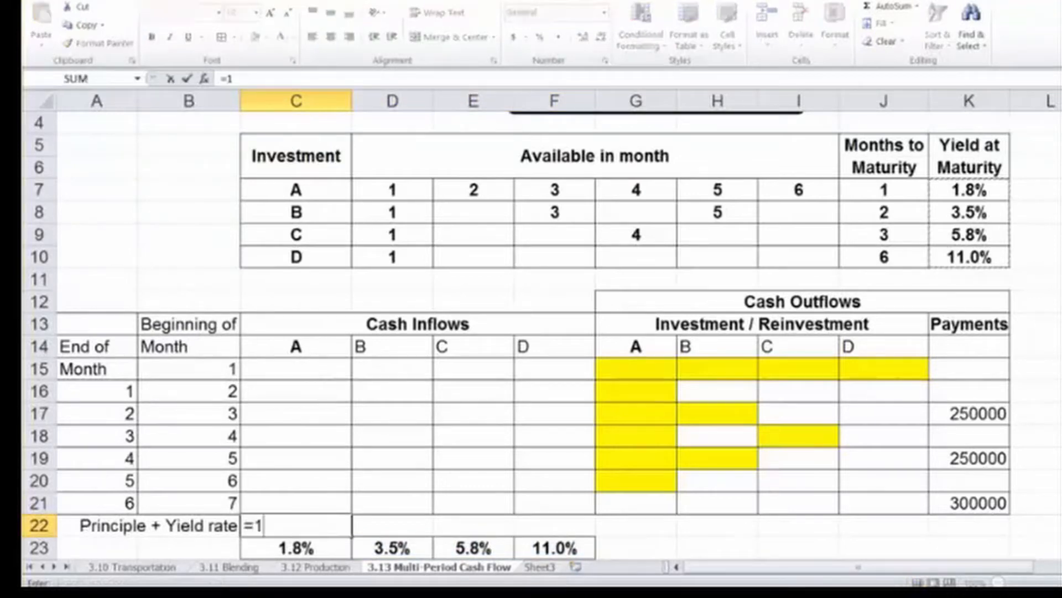
type("+")
left_click(296, 547)
key("Return")
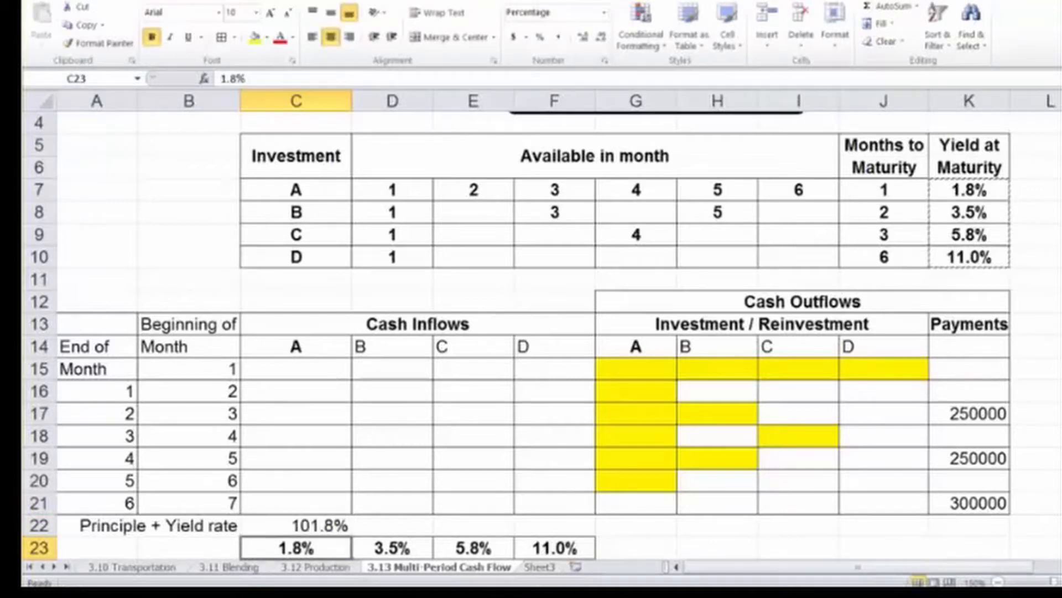
Fill the C22 formula across to F22 for investments B to D and centre C22:F22.
left_click(296, 525)
key("Escape")
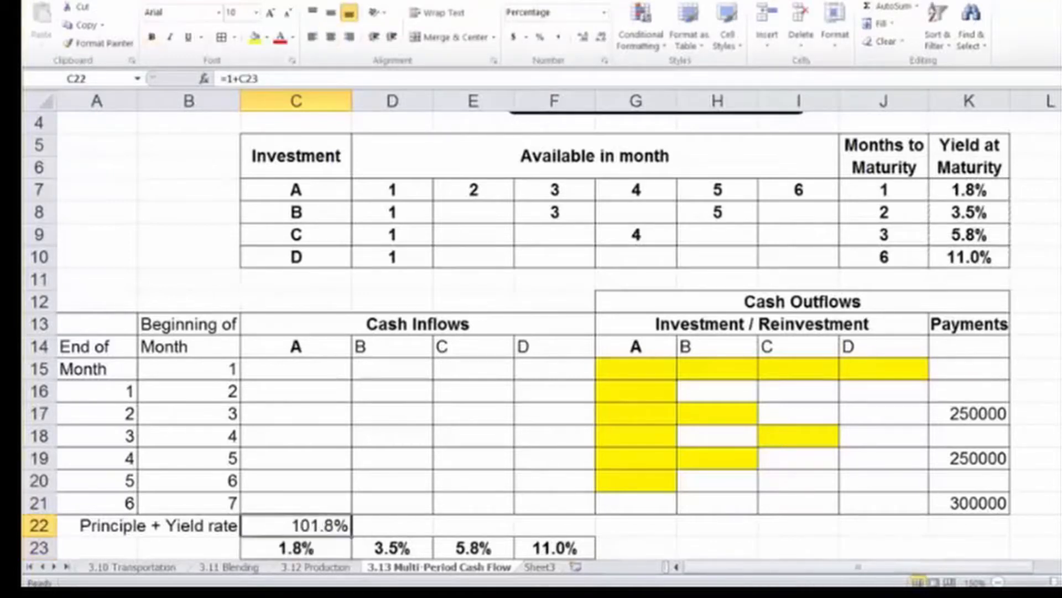
left_click(359, 531)
left_click(291, 521)
left_click_drag(351, 536, 592, 534)
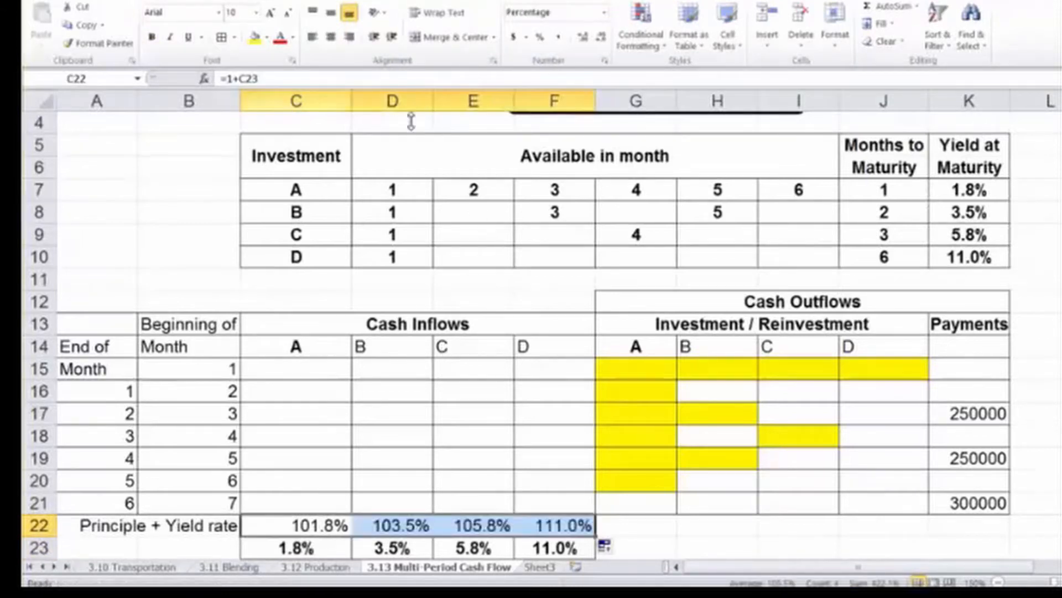
left_click(331, 36)
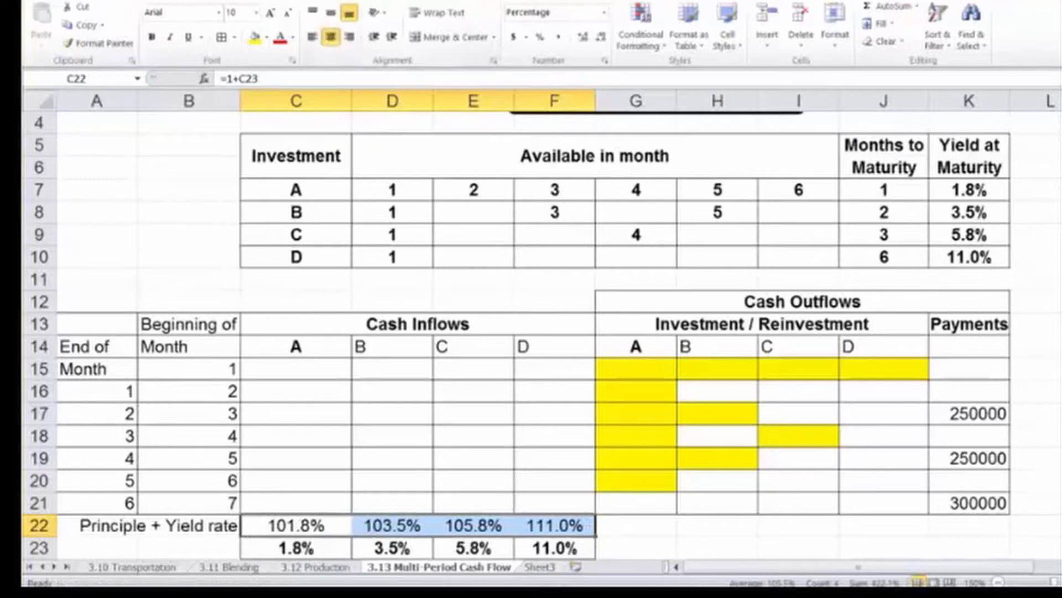
Enter the row label "Yeild rate" in B23 beside the transposed yields.
left_click(191, 546)
type("Ye")
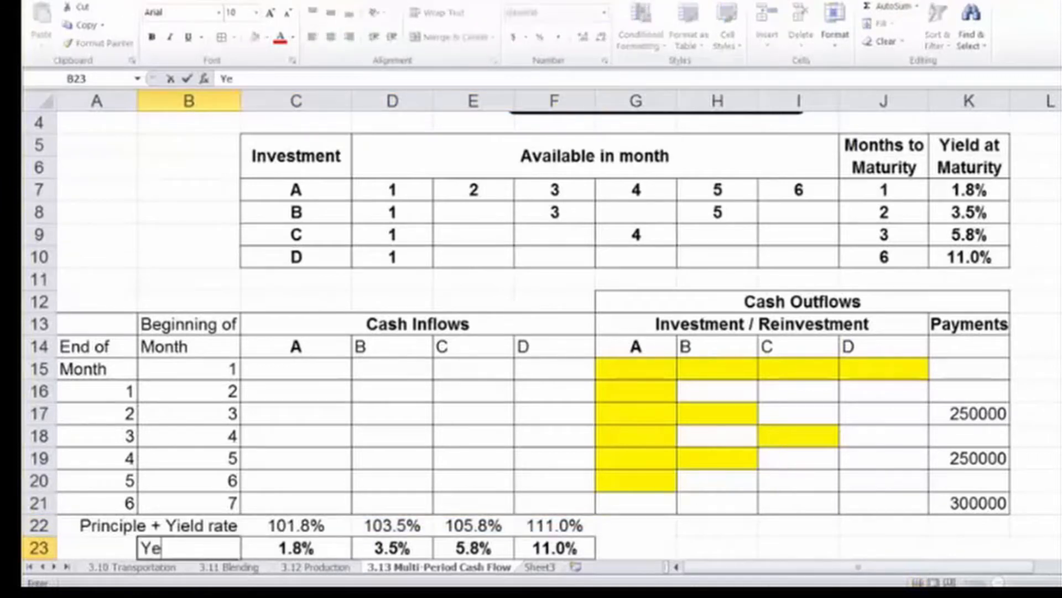
type("ild rate")
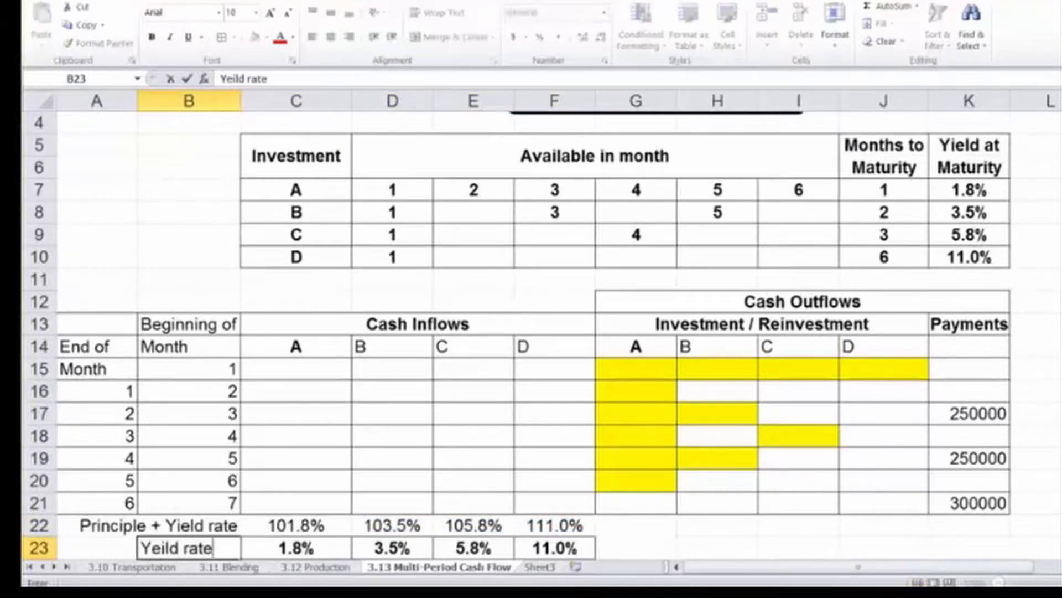
key("Return")
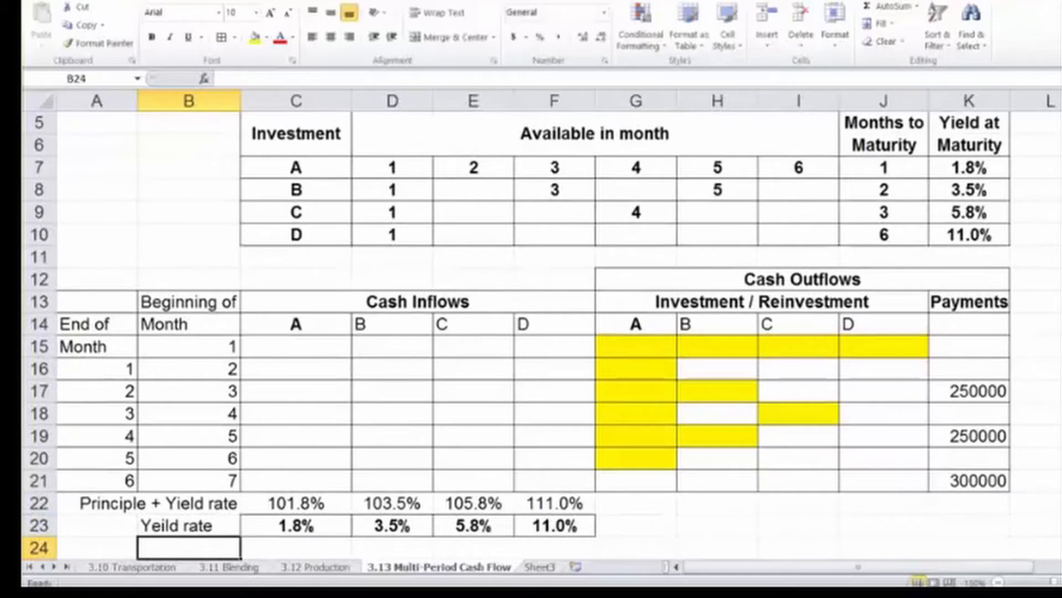
key("Up")
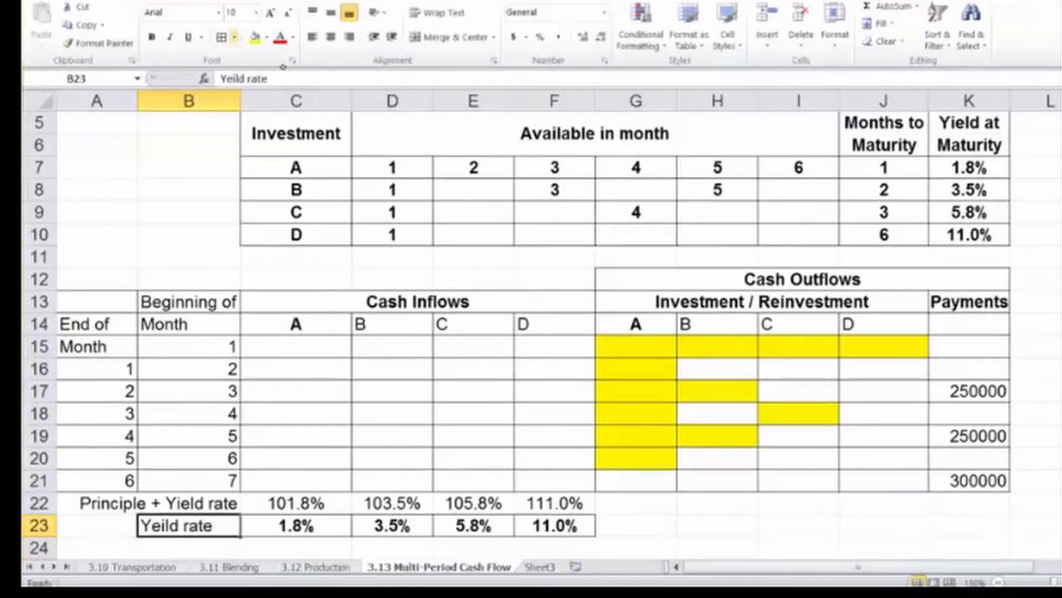
left_click(296, 503)
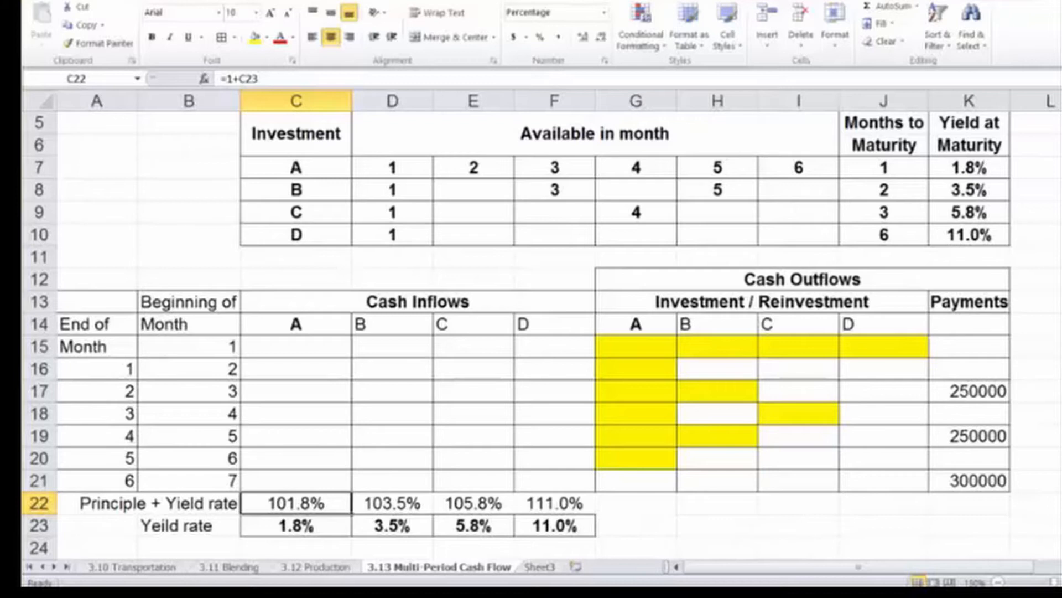
left_click_drag(296, 503, 553, 480)
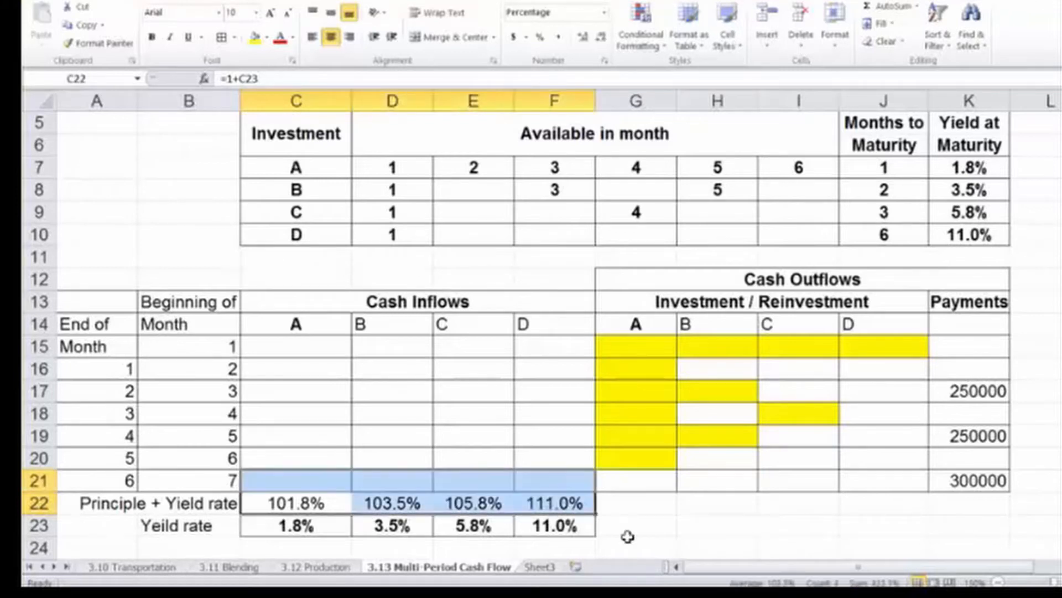
double_click(296, 354)
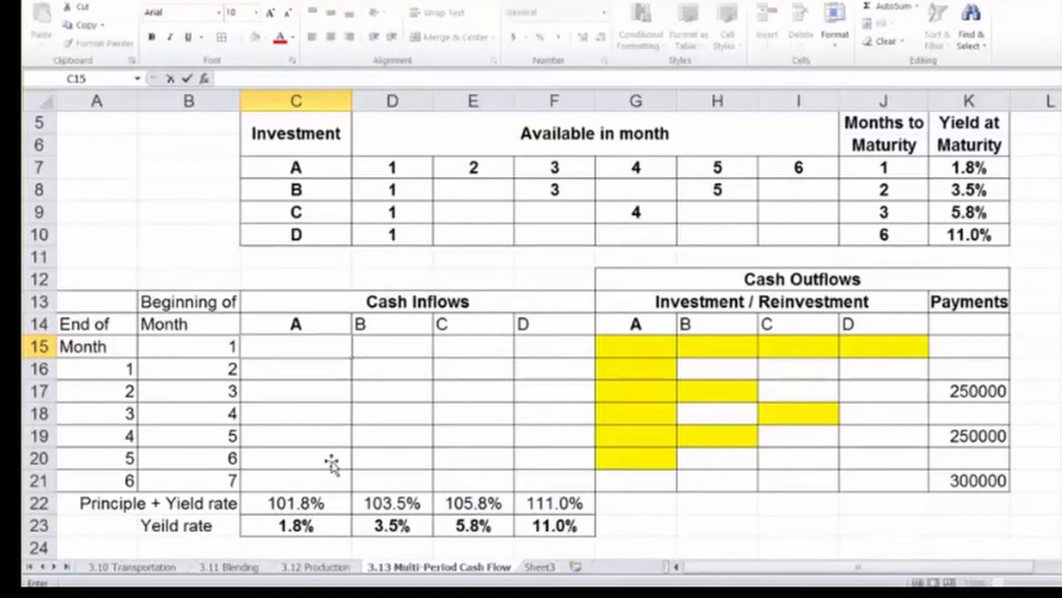
Enter the formula =C$22*G15 in C16 for investment A's inflow at the end of month 1.
key("F2")
key("Return")
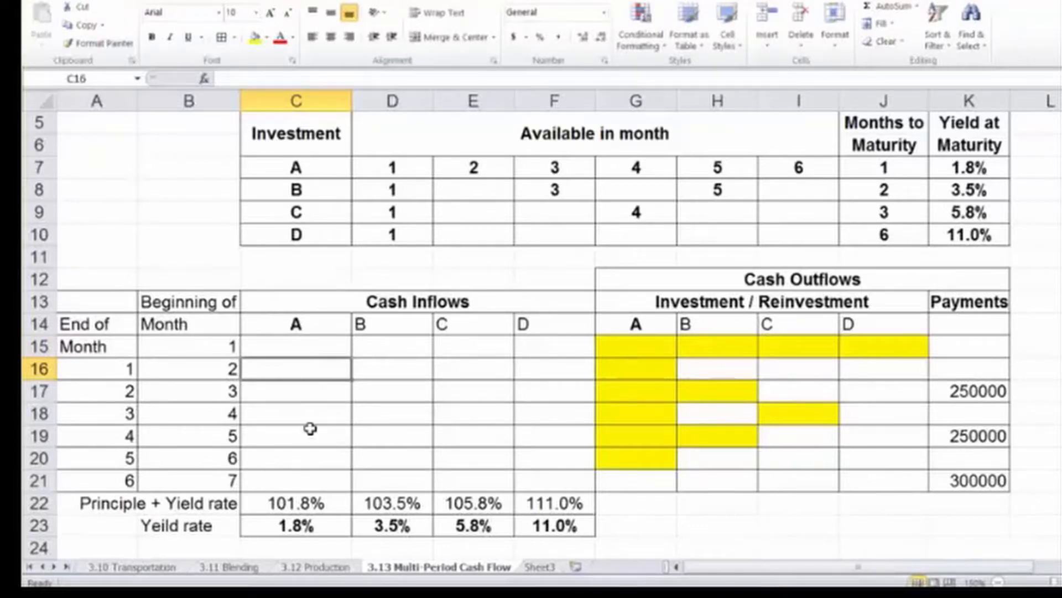
type("=")
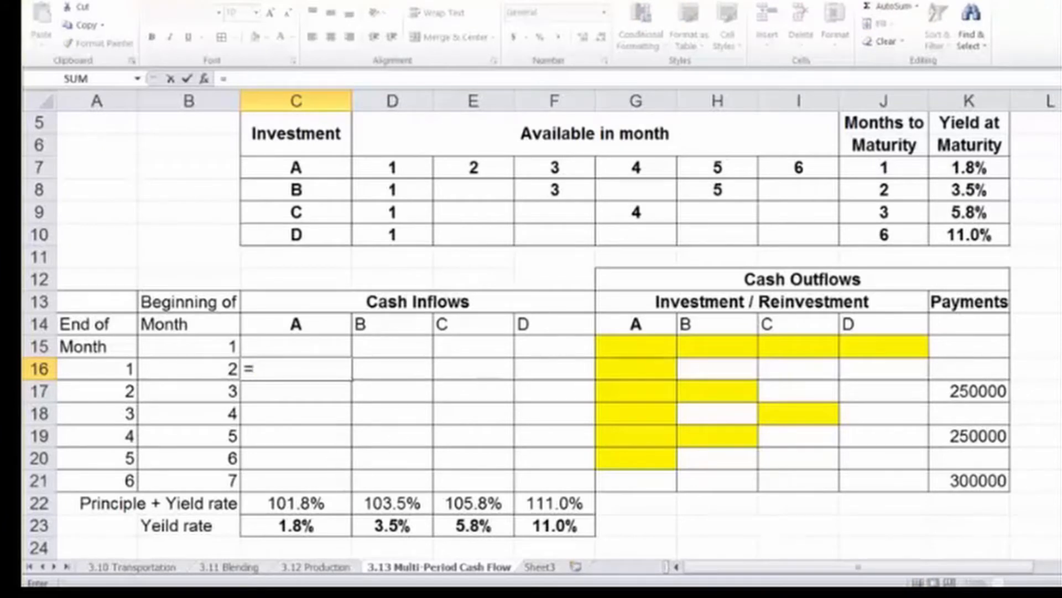
left_click(296, 503)
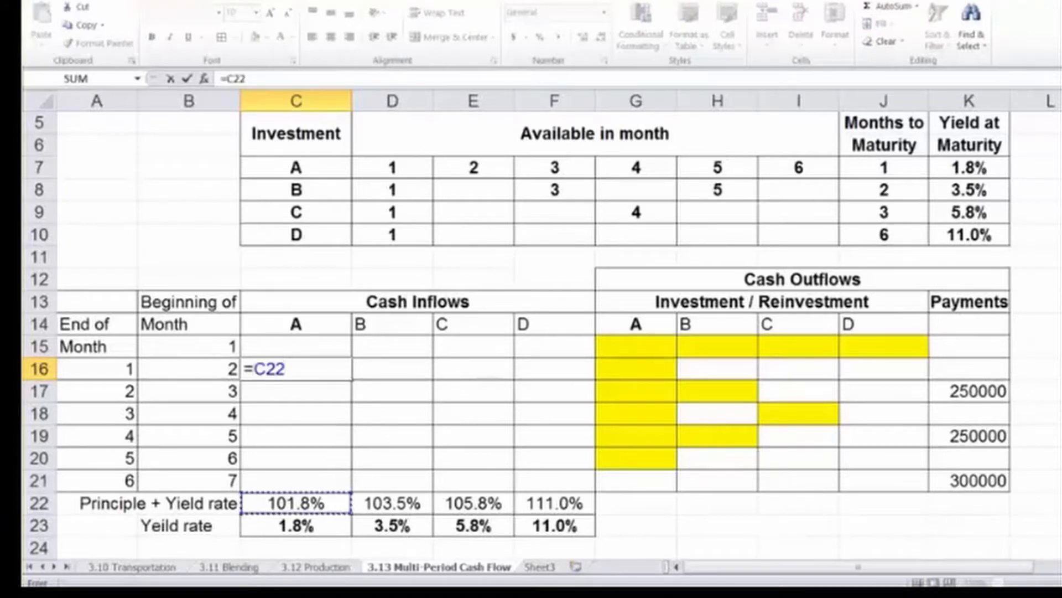
type("*")
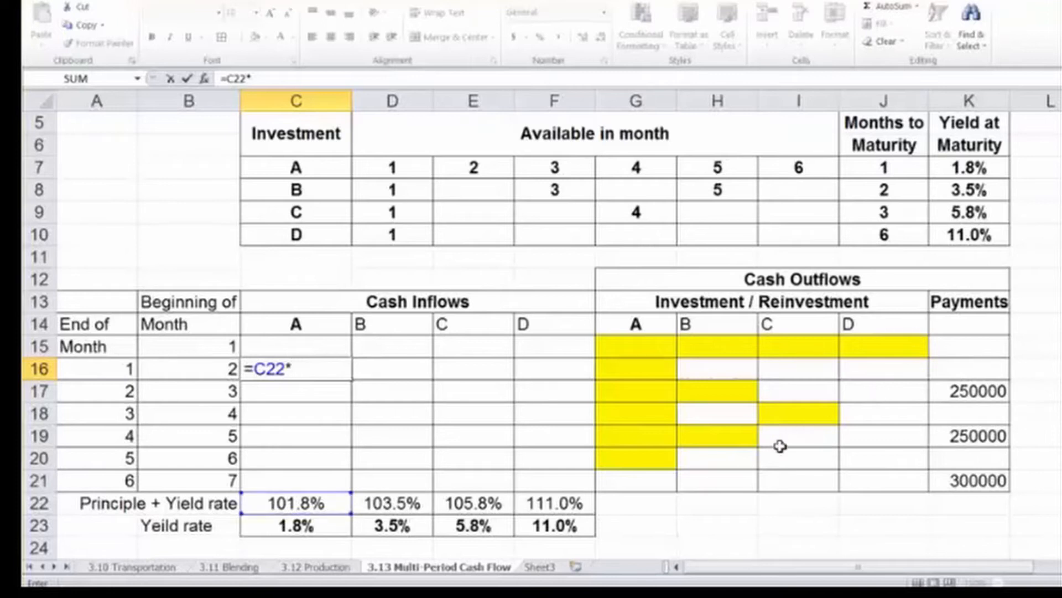
left_click(636, 347)
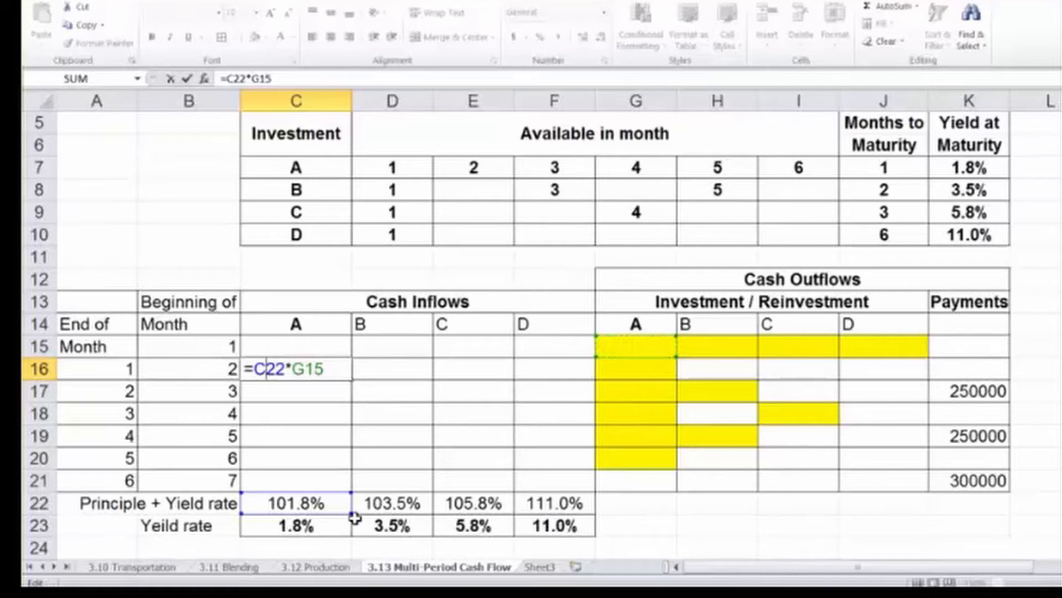
type("$")
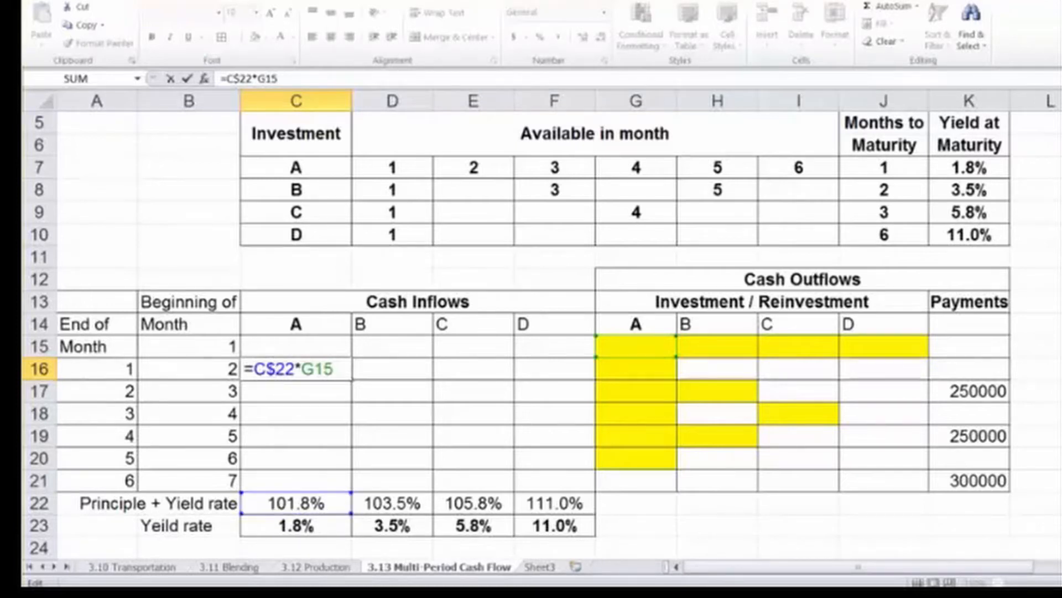
key("Return")
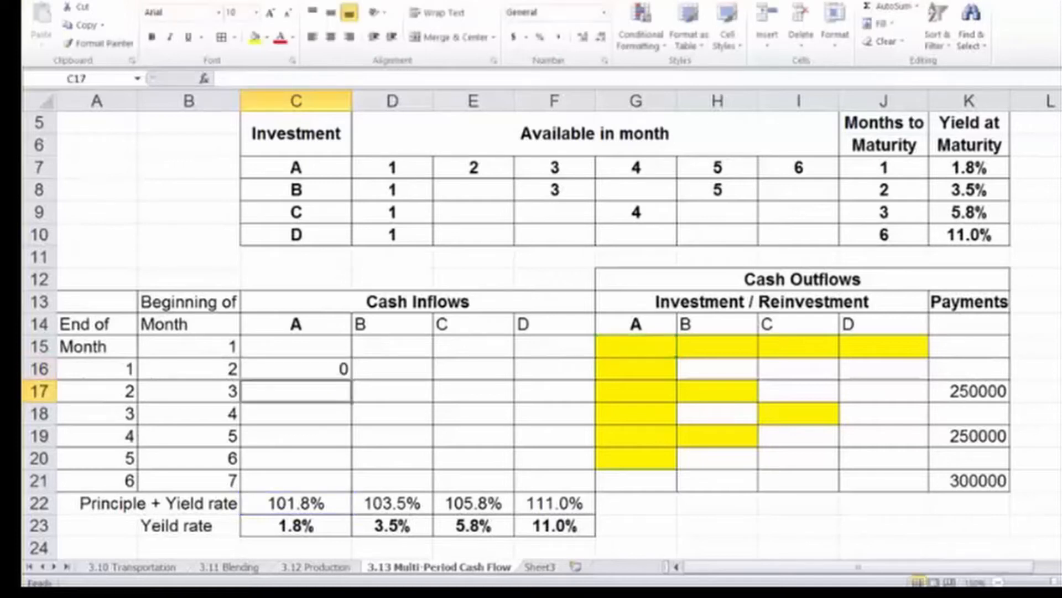
Fill the C16 formula down to C21 and check the references in C21.
key("Up")
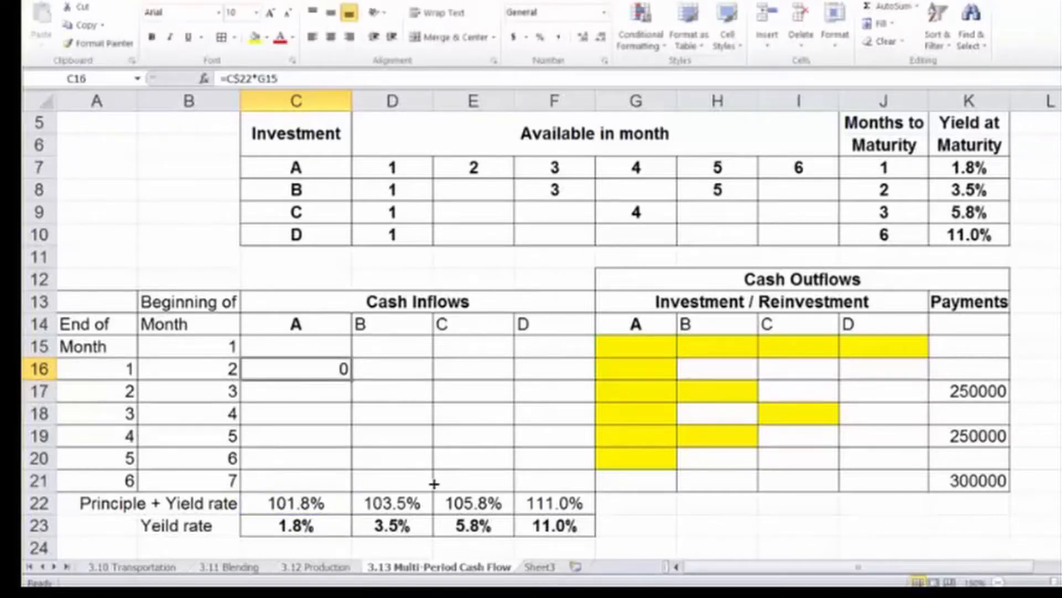
left_click_drag(429, 510, 343, 484)
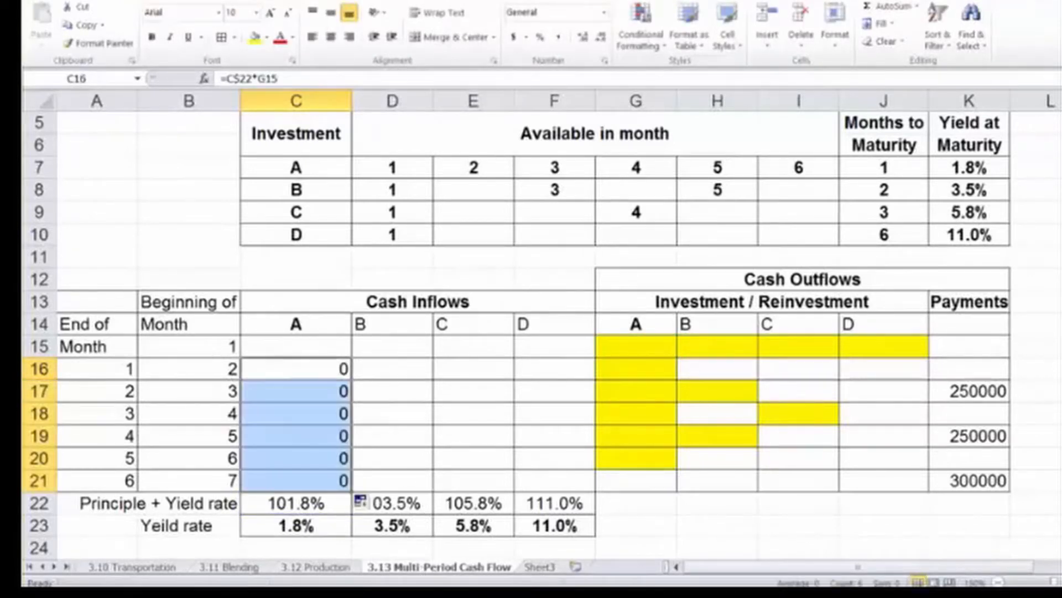
left_click(332, 480)
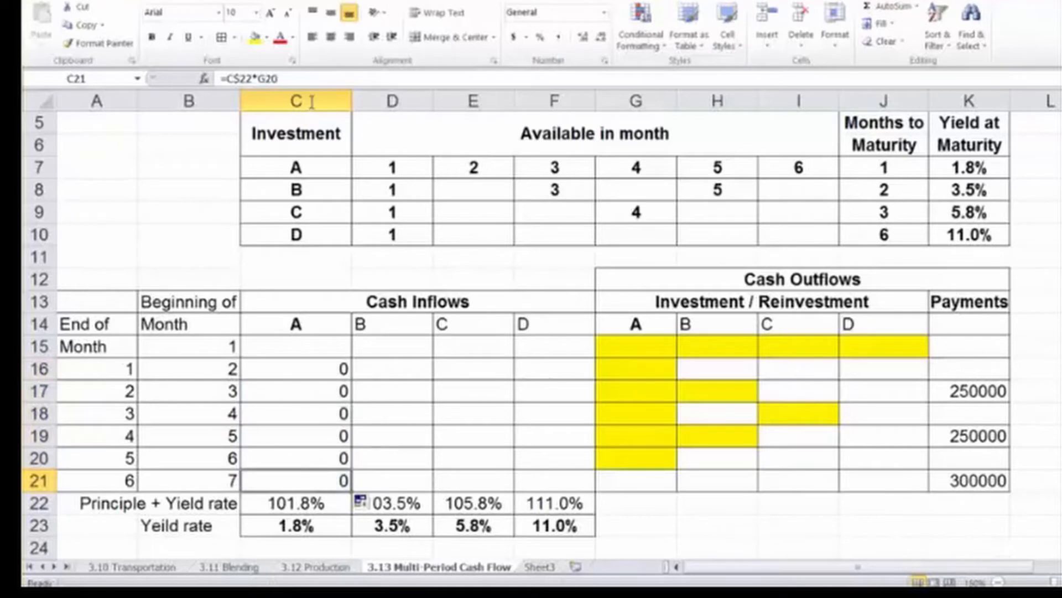
left_click(253, 78)
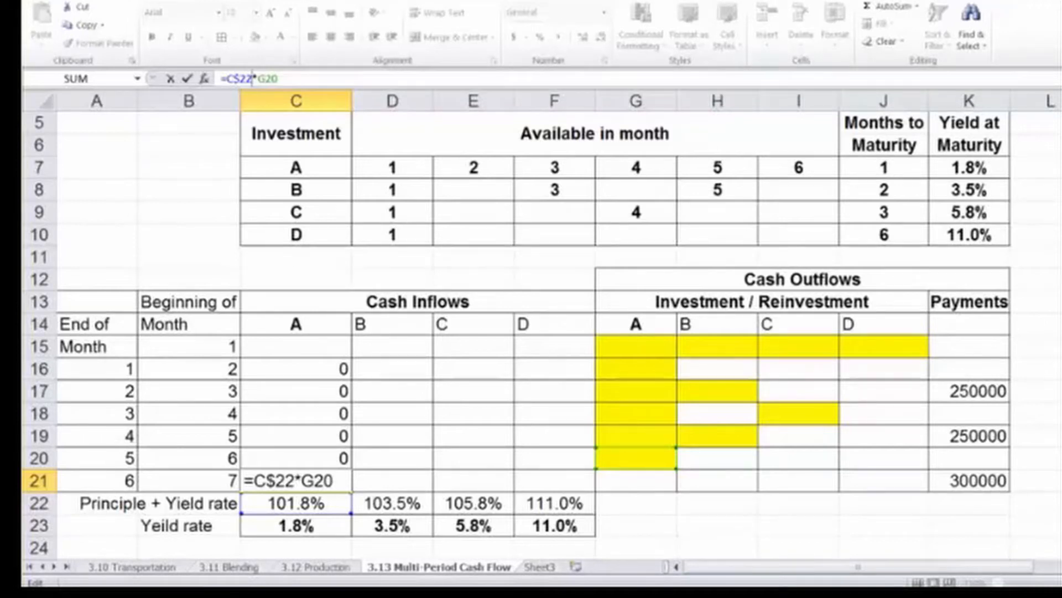
key("Return")
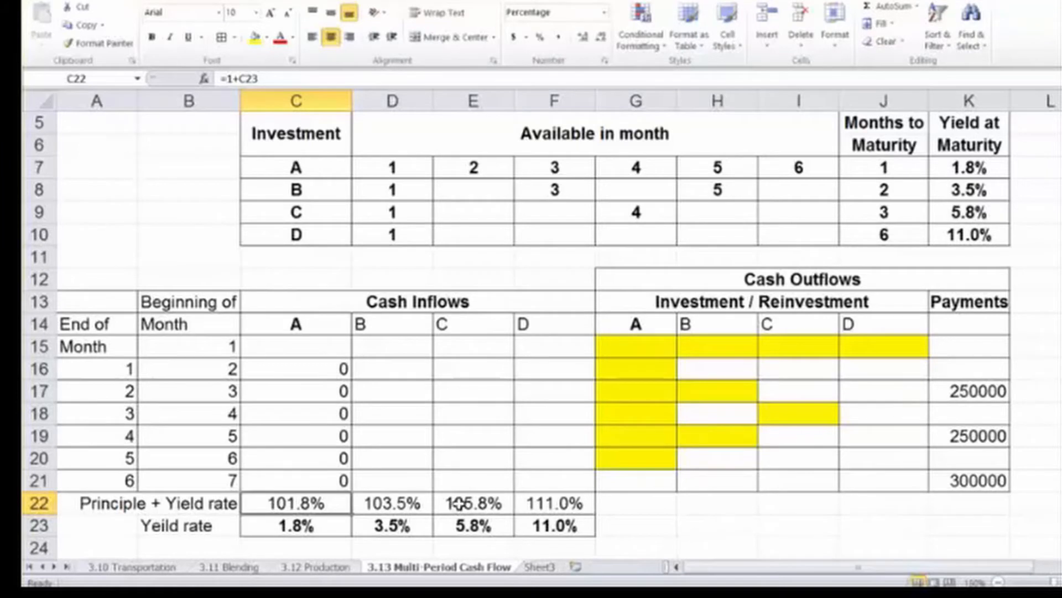
Build the formula =D22*H15 in D17 for investment B's inflow at the end of month 2.
left_click(378, 392)
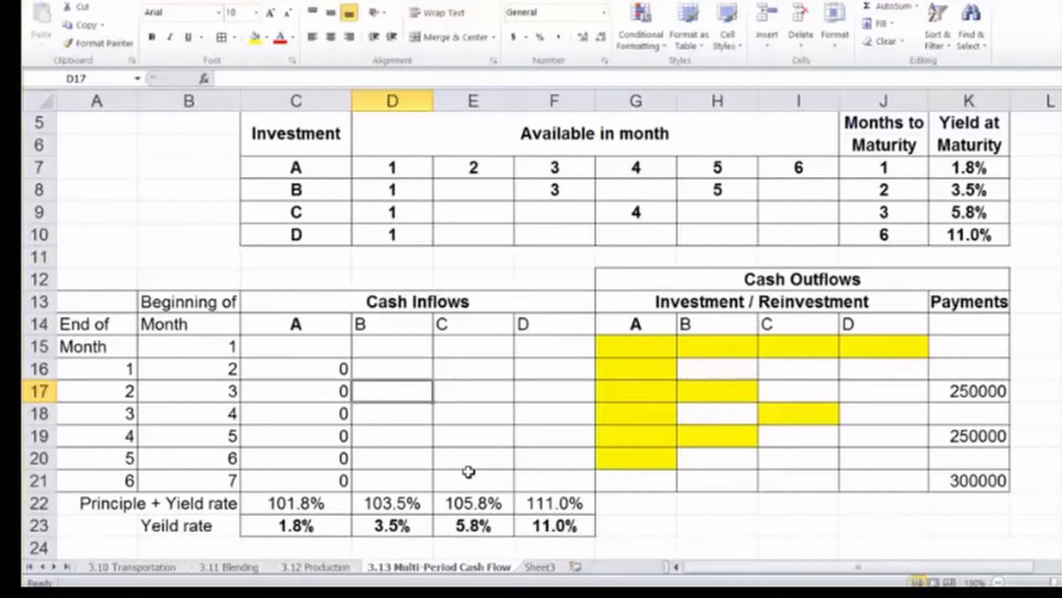
type("=")
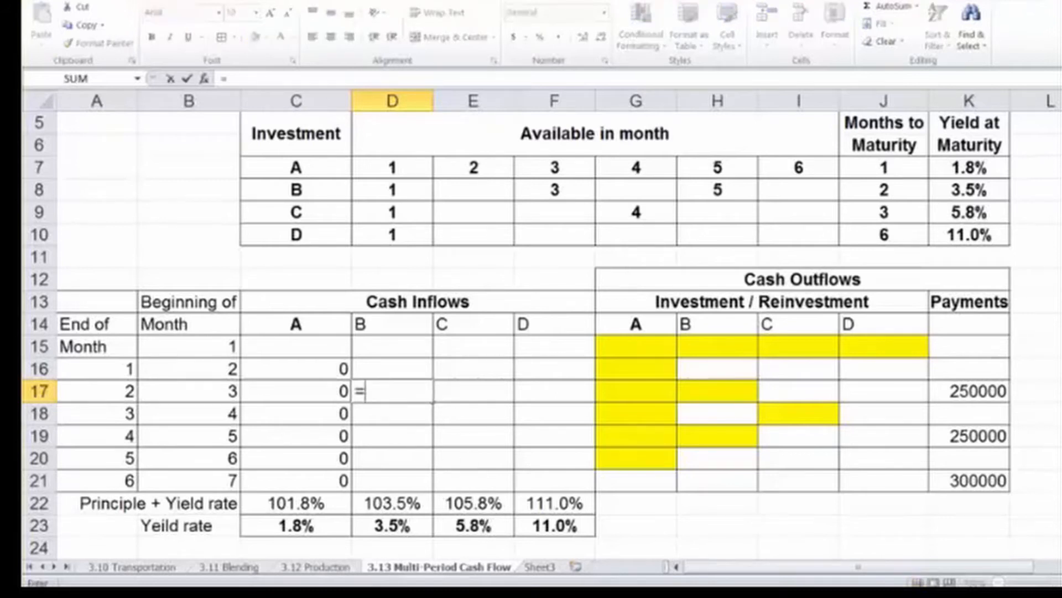
key("Down")
key("Down")
key("Down")
key("Down")
key("Down")
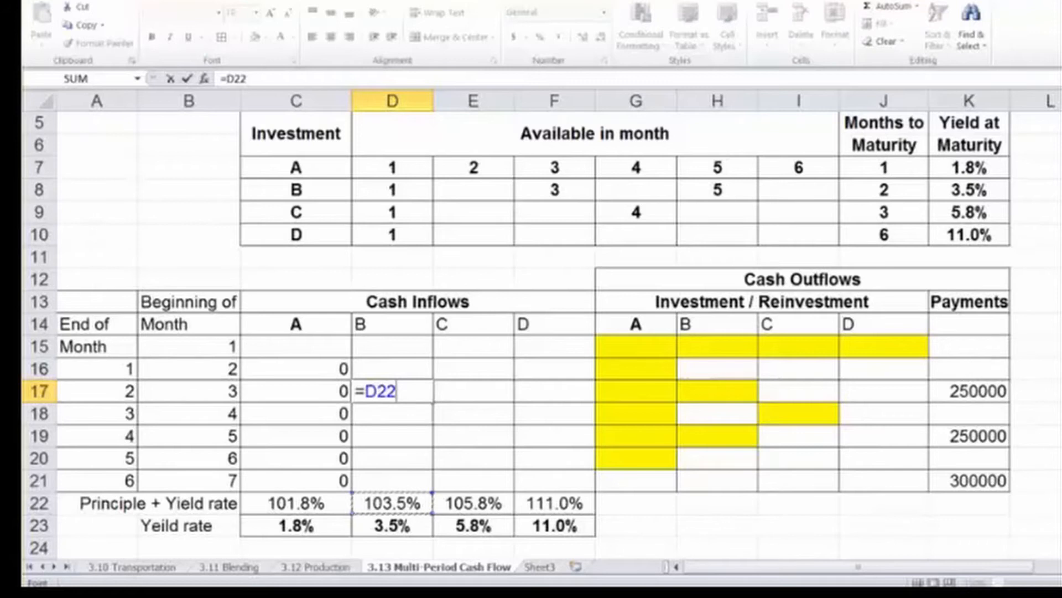
type("*")
key("Right")
key("Right")
key("Right")
key("Right")
key("Up")
key("Up")
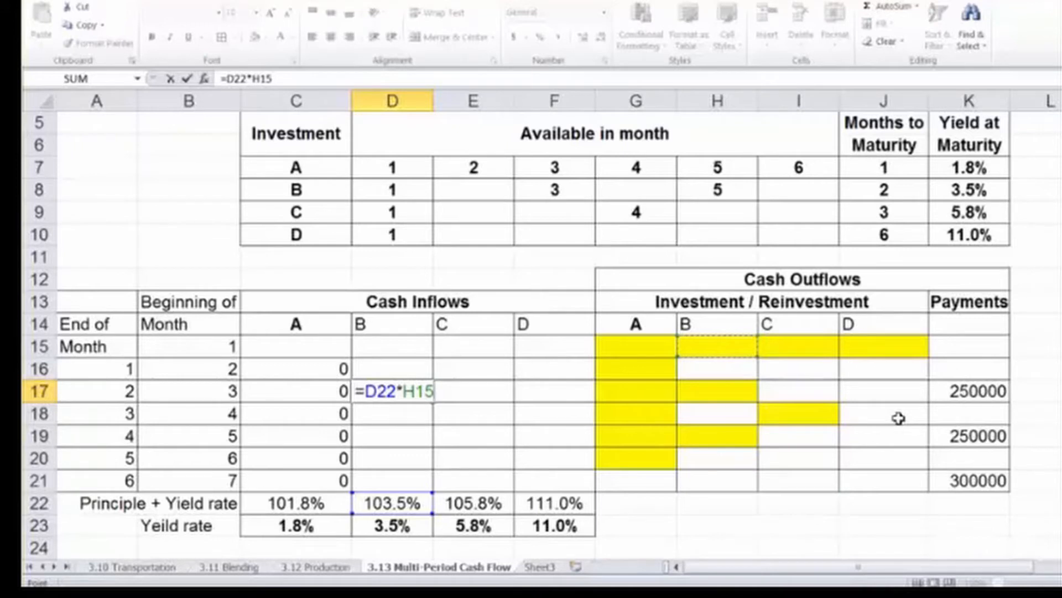
Make the row of the rate reference absolute in the D17 formula so it reads =D$22*H15.
key("F2")
key("Left")
key("Left")
key("Left")
key("Left")
key("Left")
key("Left")
type("$")
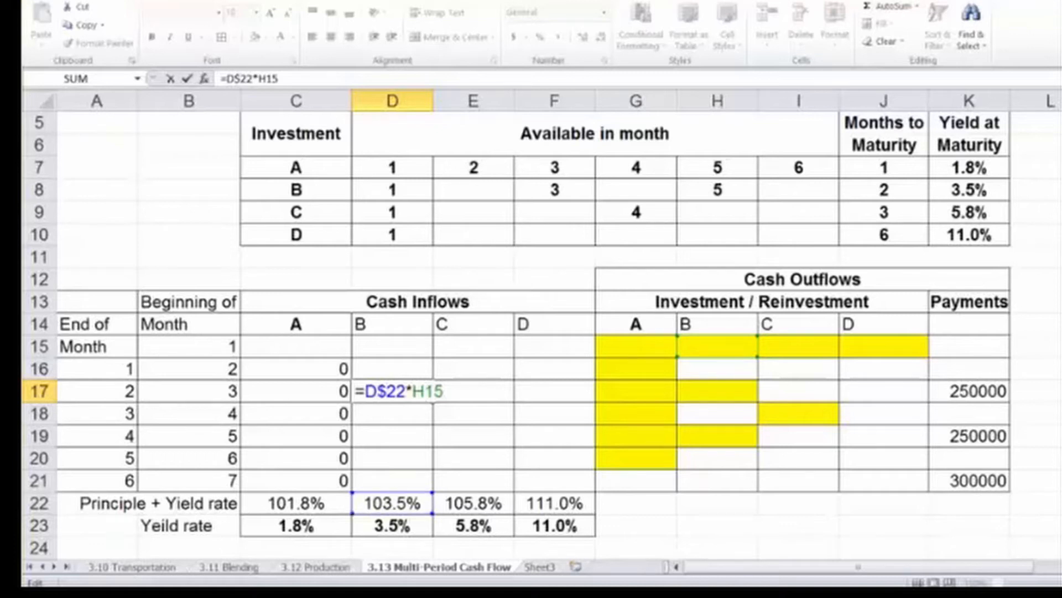
key("Return")
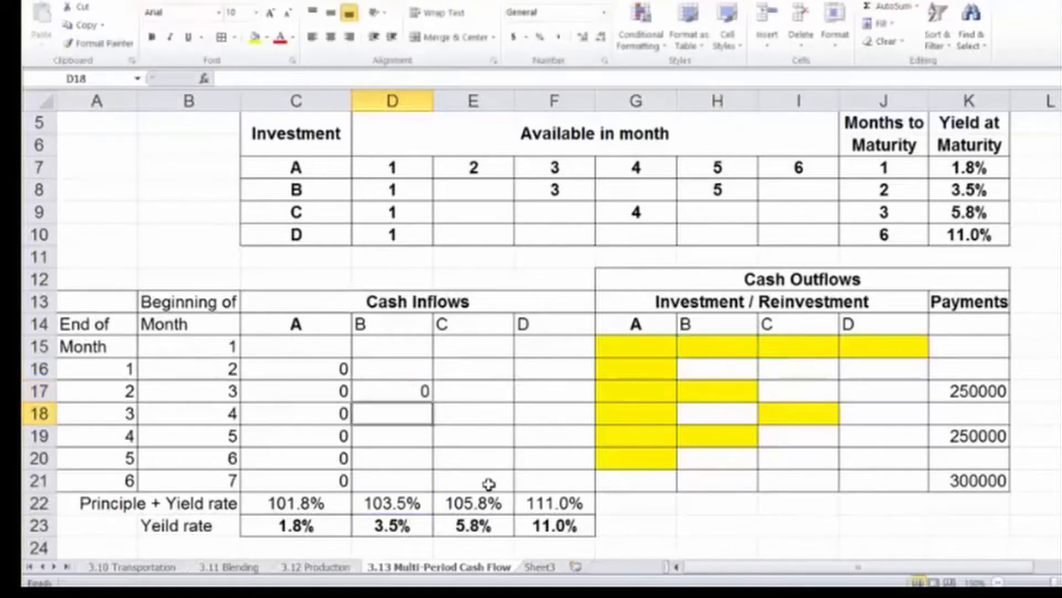
Copy the D17 formula to D19 and D21 for investment B's other maturity months.
key("Up")
key("ctrl+c")
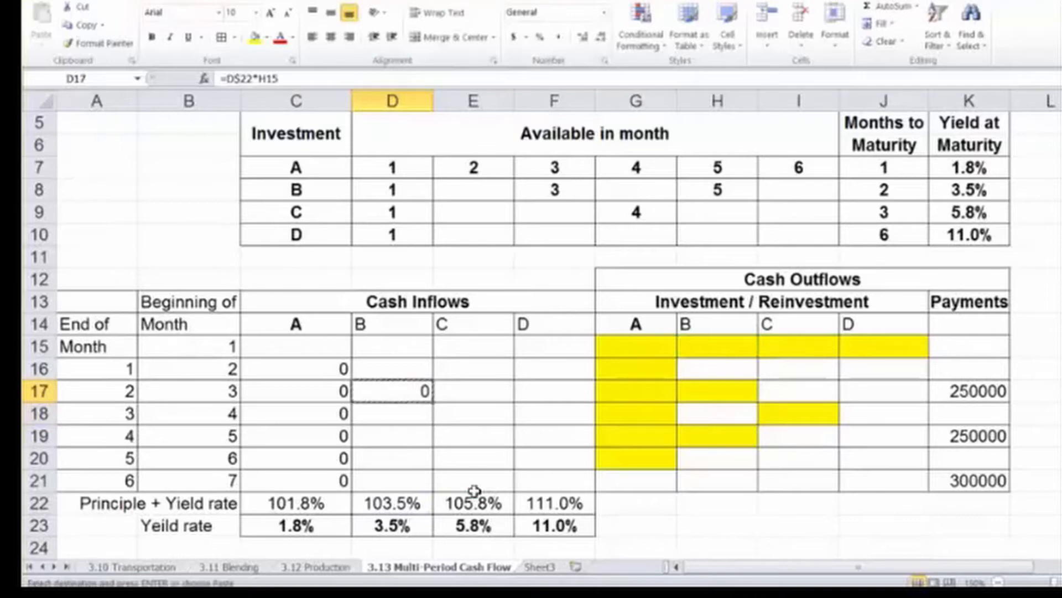
key("Down")
key("Down")
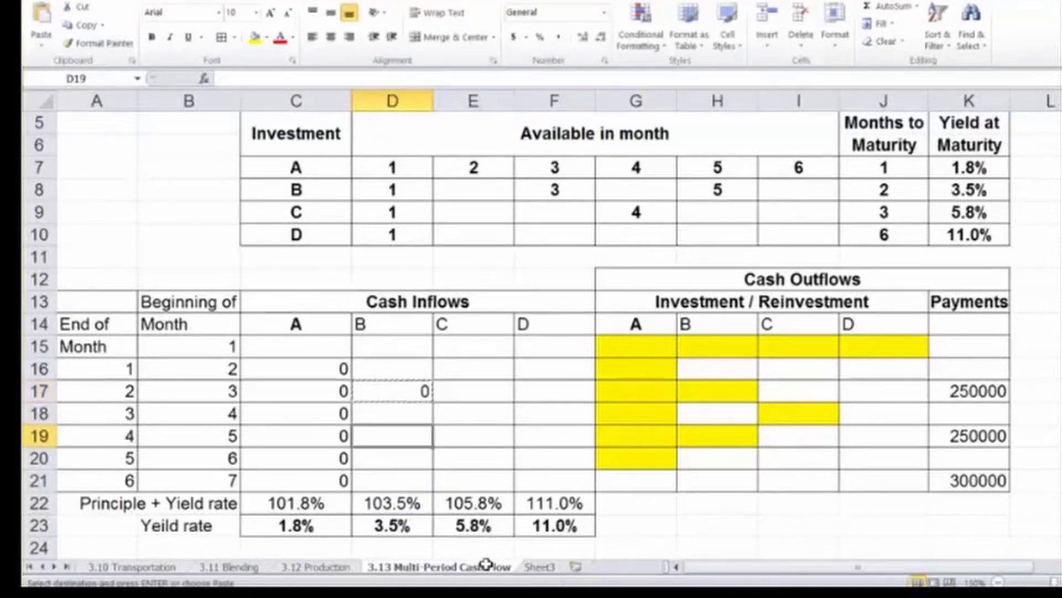
key("ctrl+v")
key("Down")
key("Down")
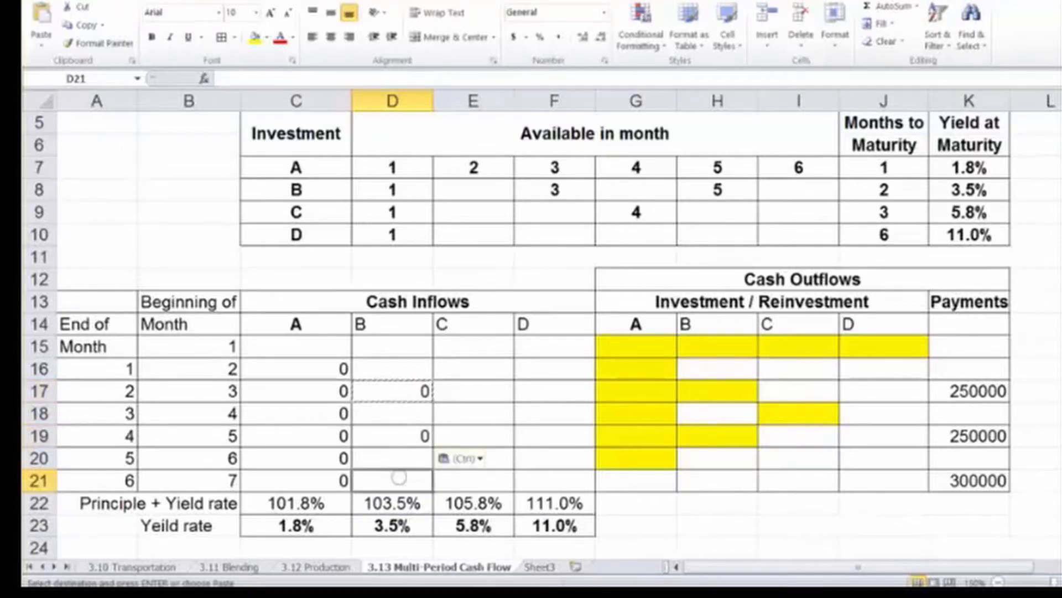
key("ctrl+v")
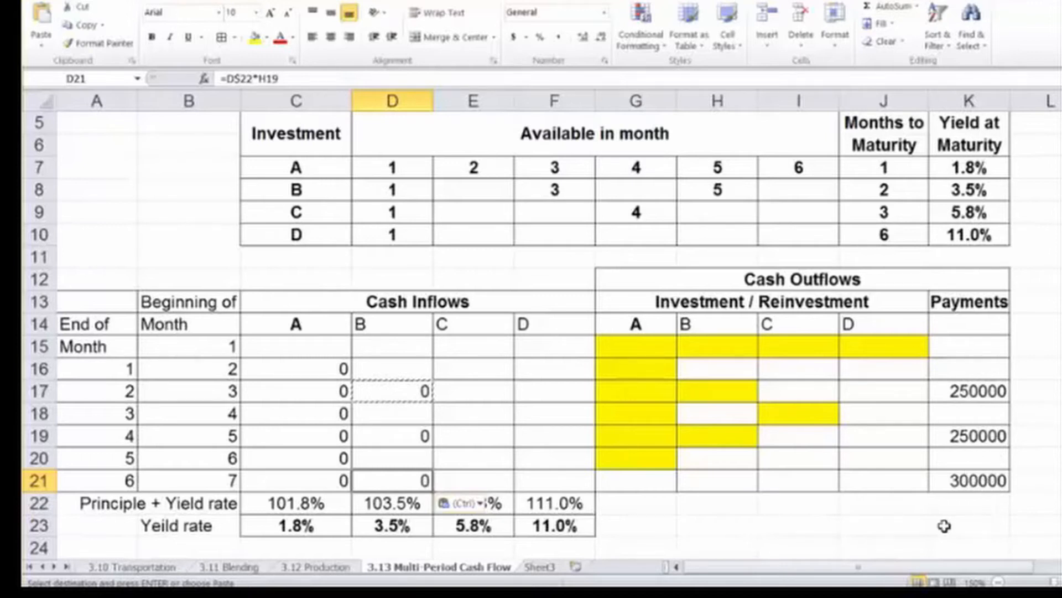
Enter the formula =E$22*I15 in E18 for investment C's inflow at the end of month 3.
key("Up")
key("Up")
key("Up")
key("Right")
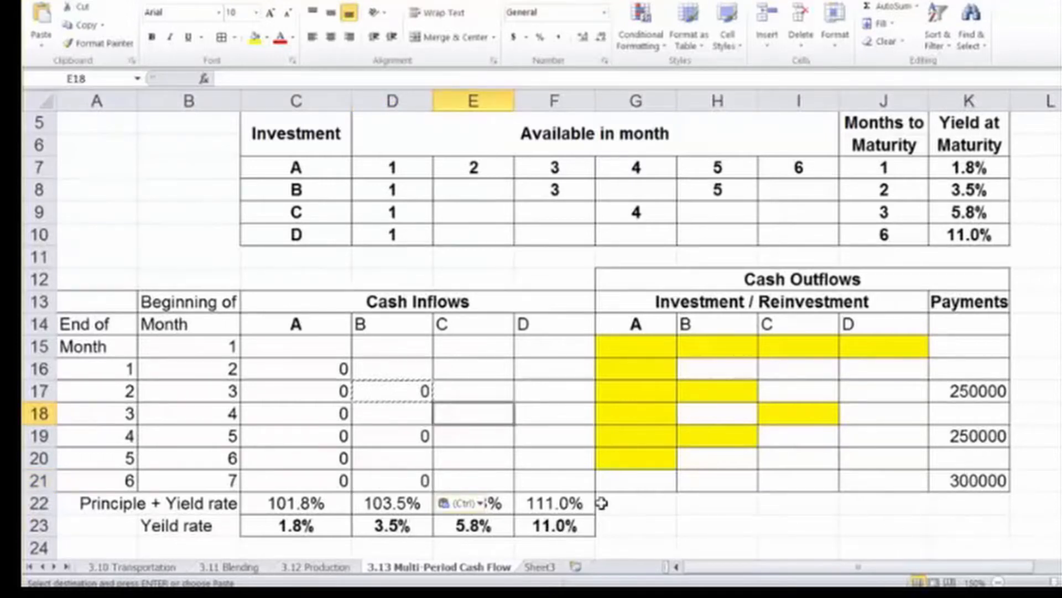
type("=")
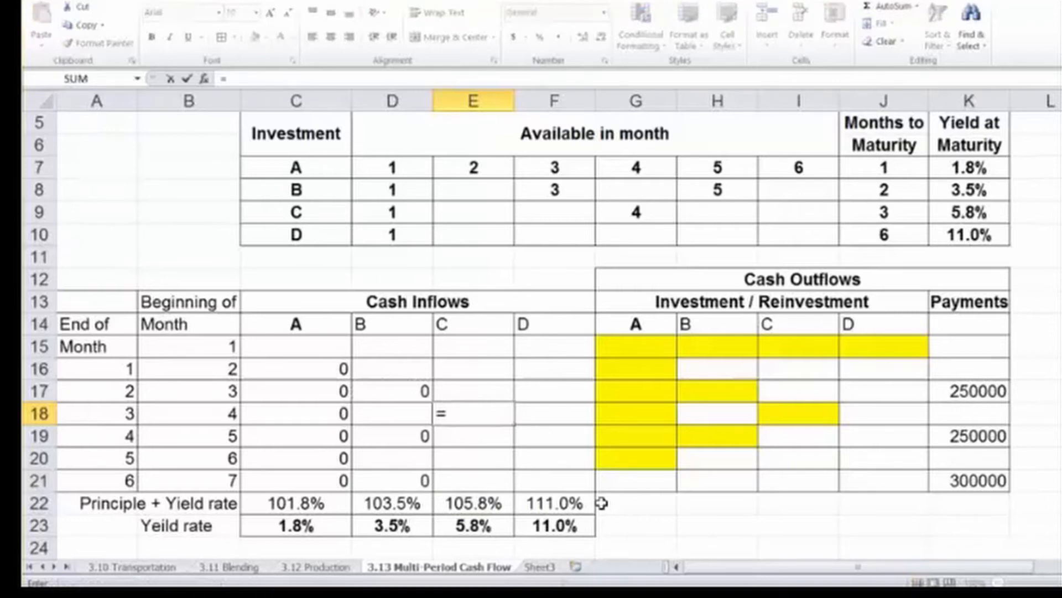
key("Down")
key("Down")
key("Down")
key("Down")
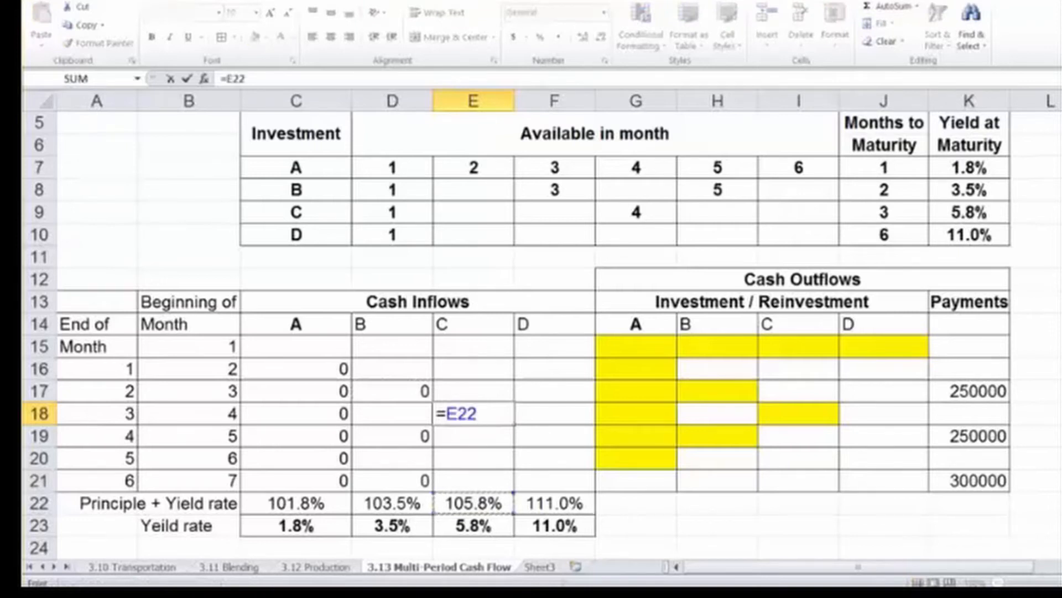
type("*")
key("Right")
key("Right")
key("Right")
key("Right")
key("Up")
key("Up")
key("Up")
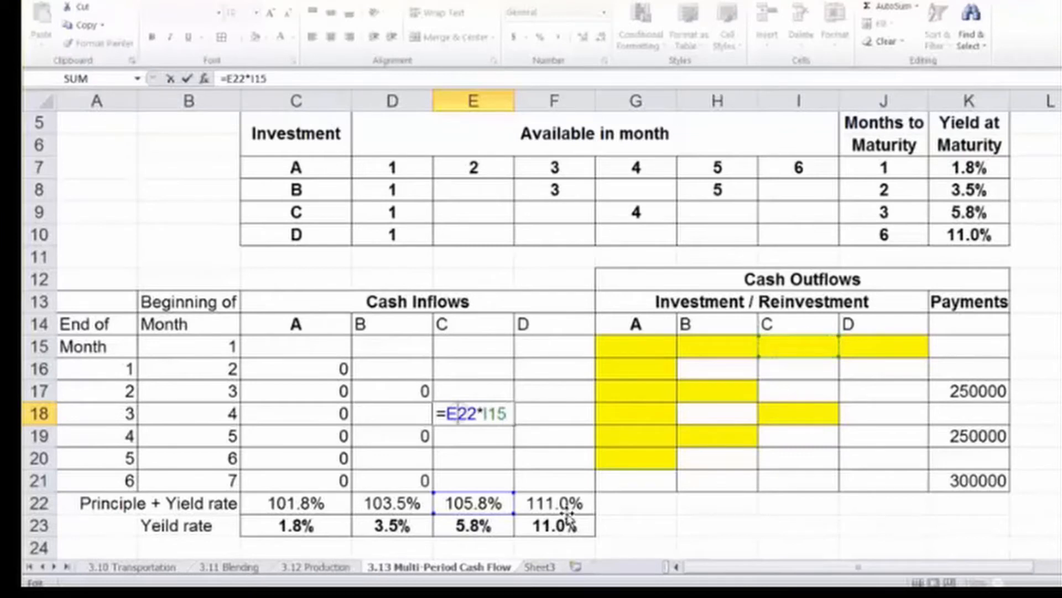
type("$")
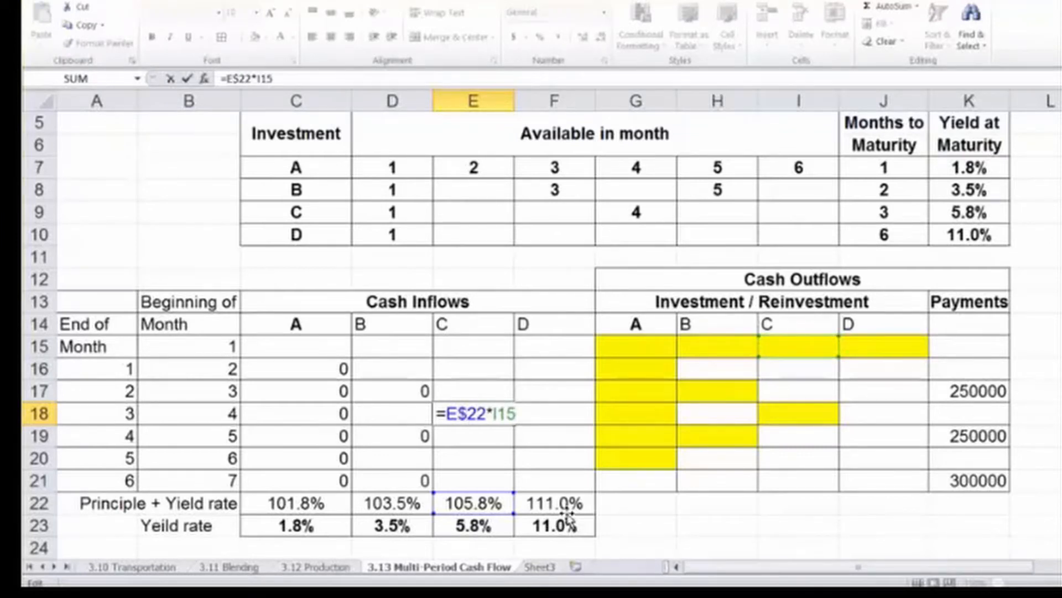
key("Return")
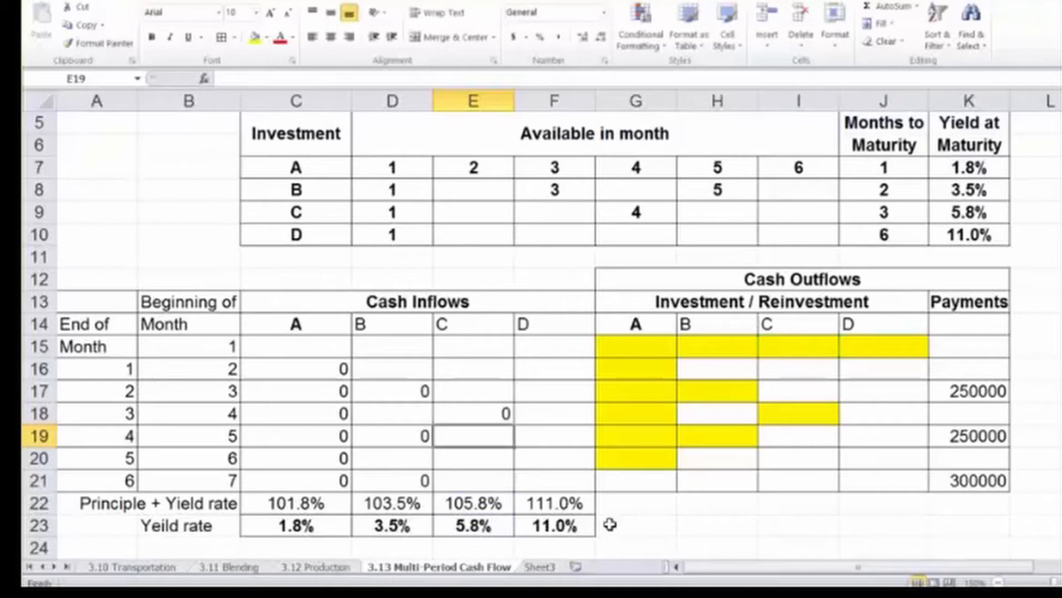
Copy the E18 formula to E21 for investment C's inflow at the end of month 6.
key("Up")
key("ctrl+c")
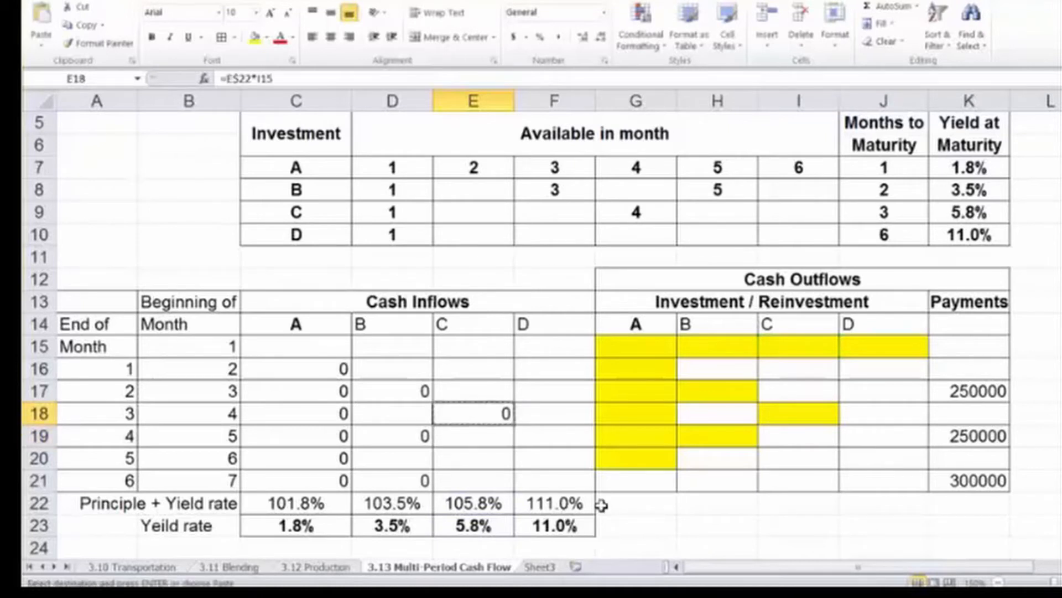
left_click(475, 482)
key("ctrl+v")
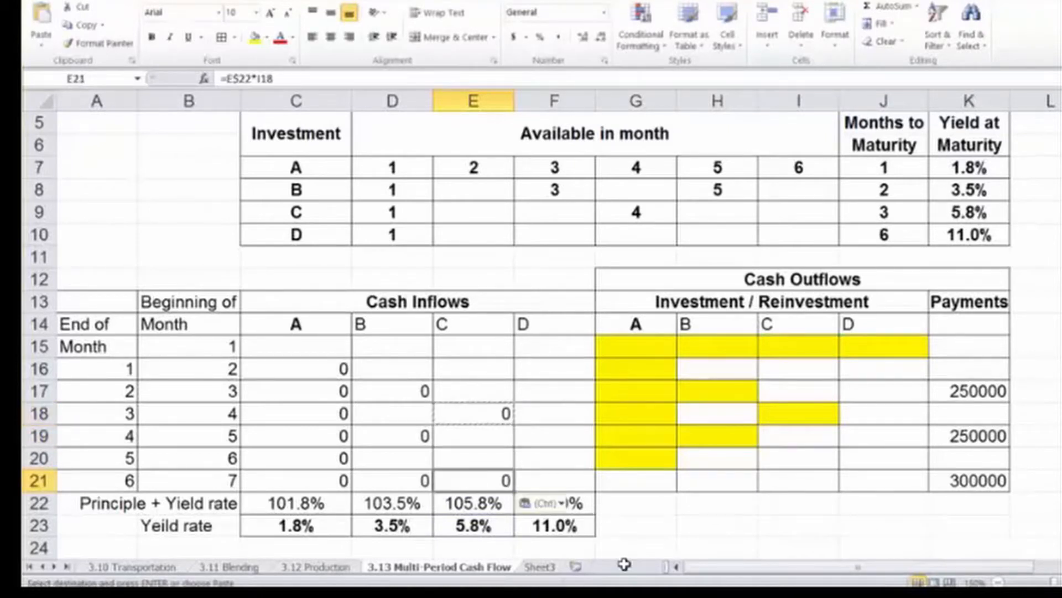
Enter the formula =F22*J15 in F21 for investment D's cash inflow at the end of month 6.
left_click(548, 479)
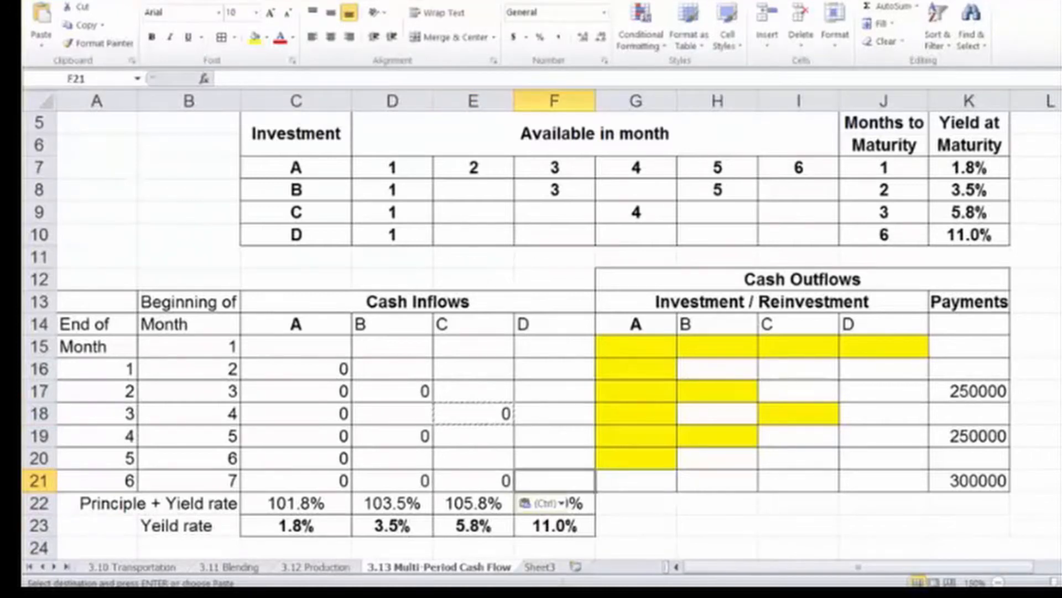
left_click(575, 503)
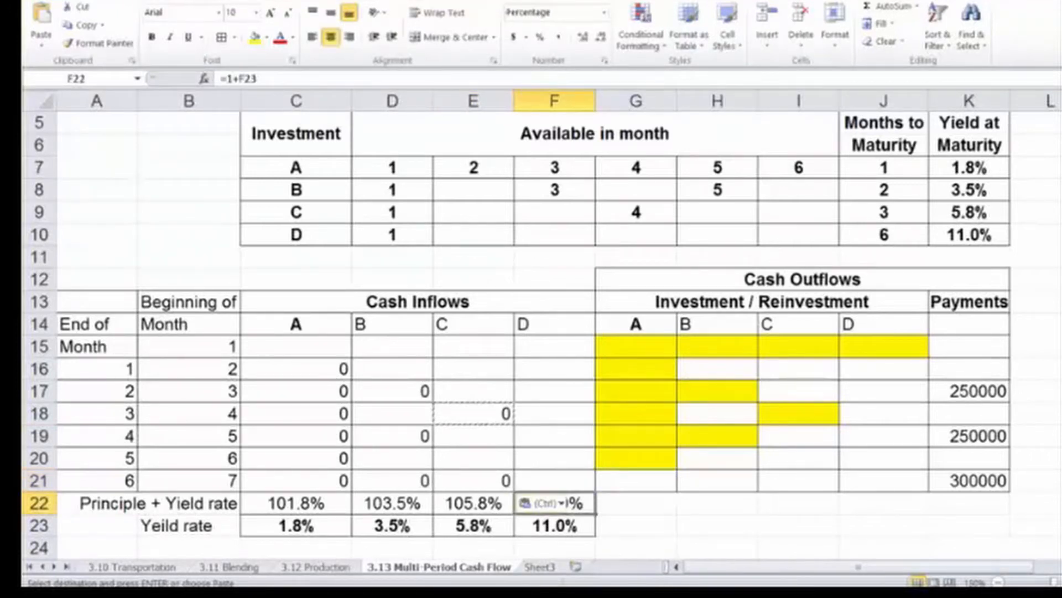
key("Up")
type("=")
key("Down")
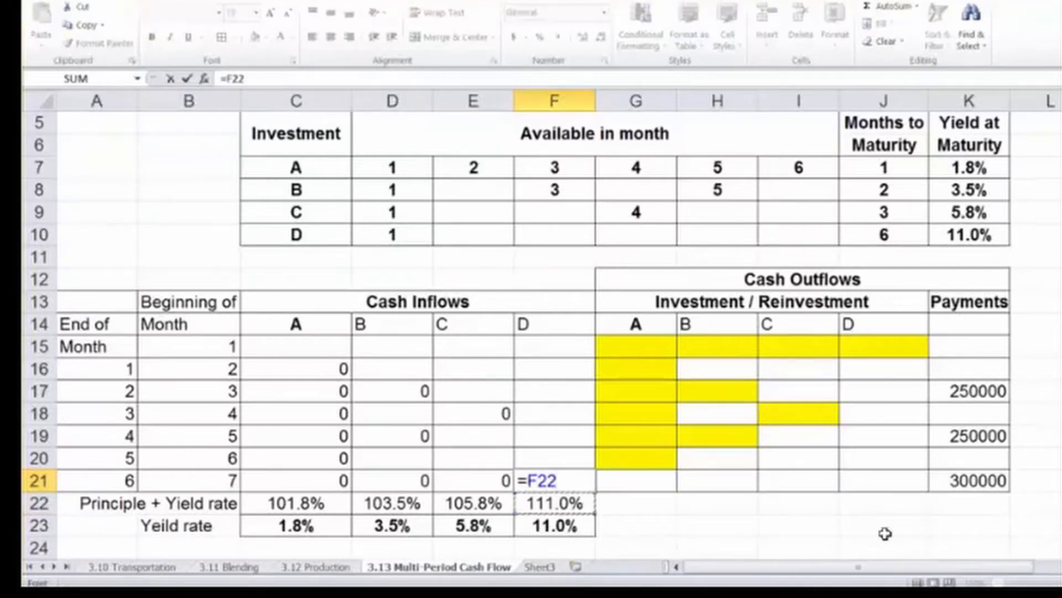
type("*")
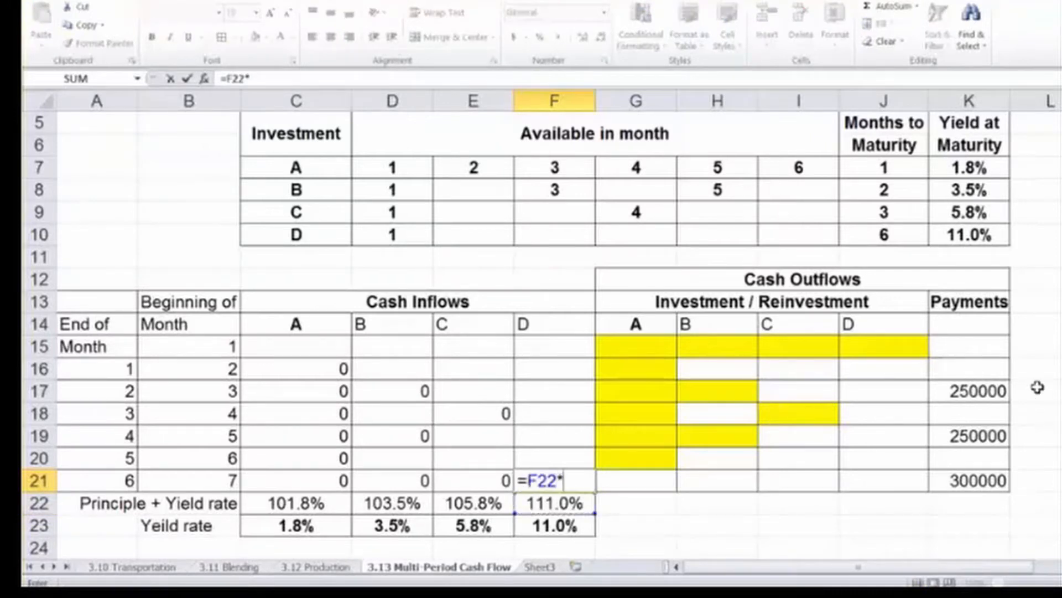
key("Up")
key("Up")
key("Up")
key("Up")
key("Up")
key("Up")
key("Right")
key("Right")
key("Right")
key("Right")
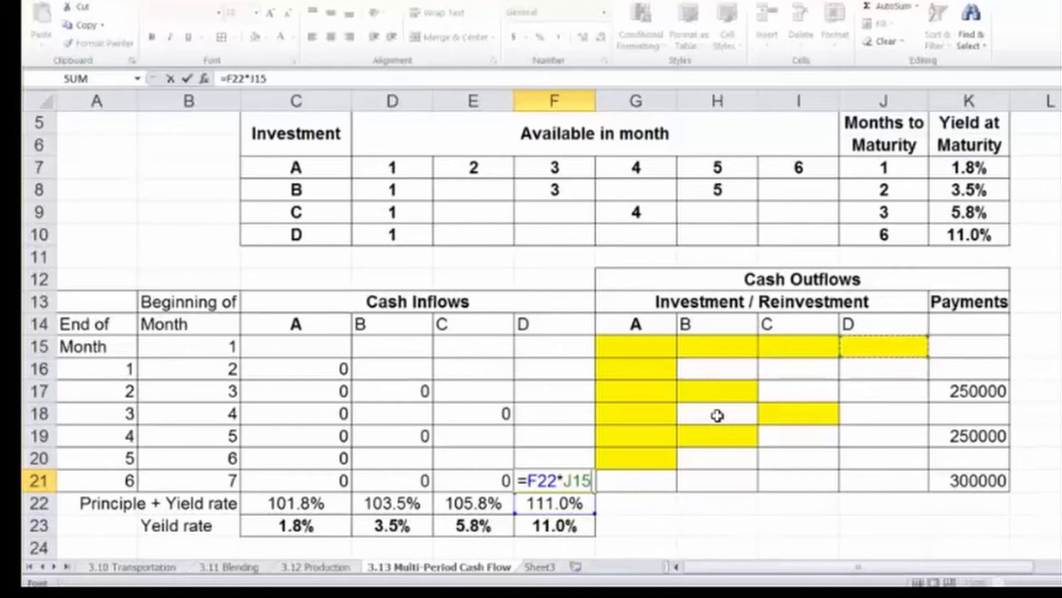
left_click(636, 525)
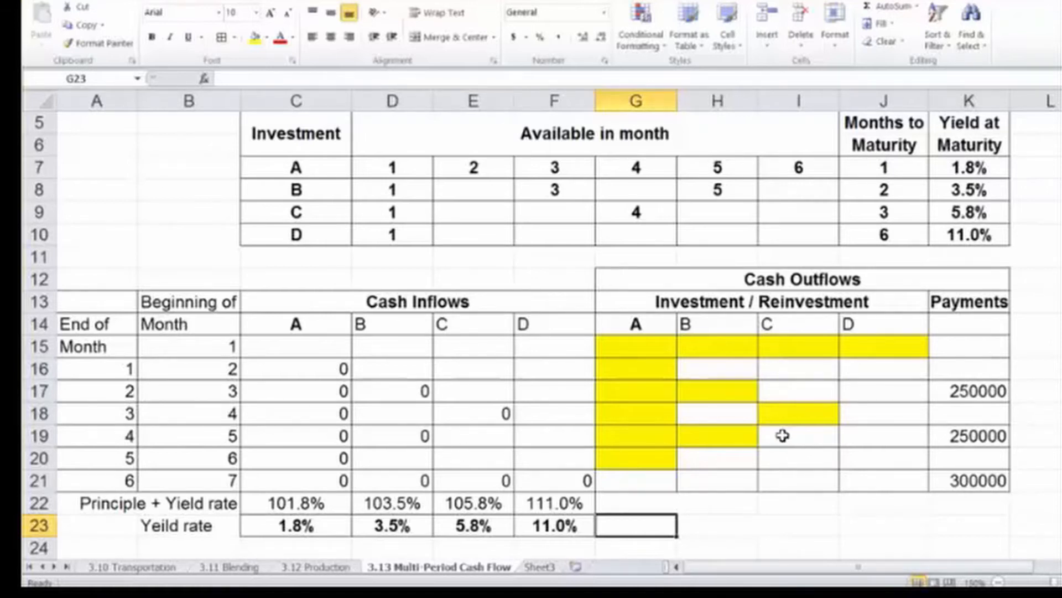
left_click(621, 347)
left_click(702, 347)
left_click(782, 348)
left_click(872, 347)
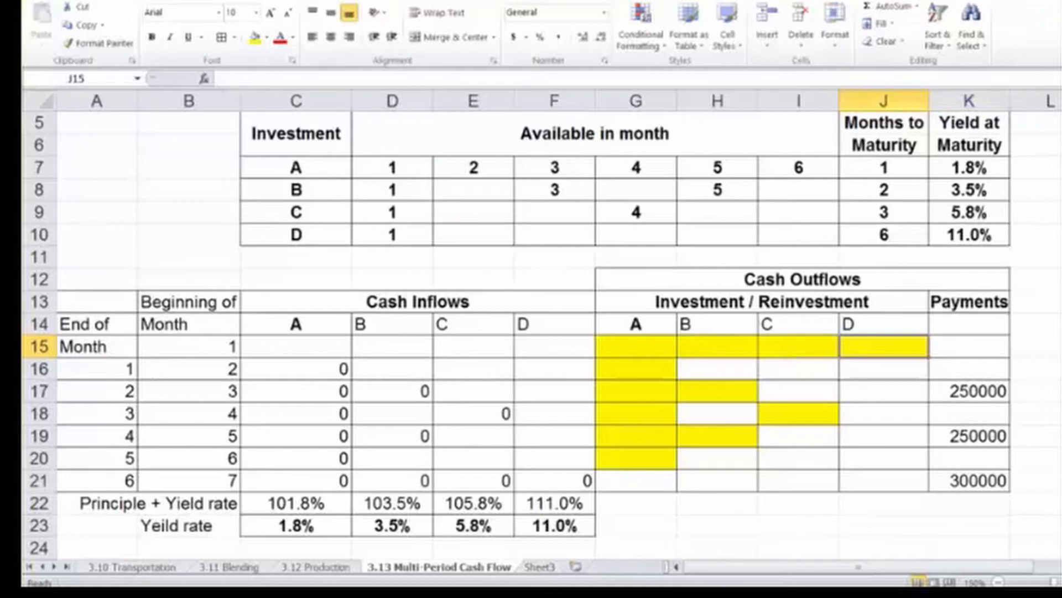
Add a "Net Cash Flow" heading beside the Payments column, with "Net Cash" in L12 and "Flow" in L13.
left_click(1036, 279)
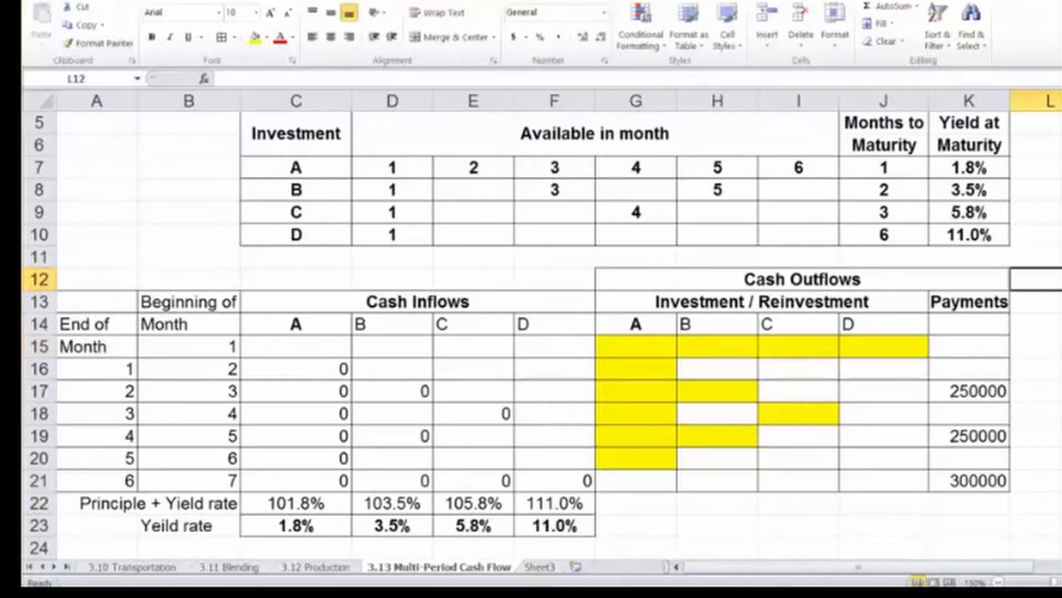
type("Net")
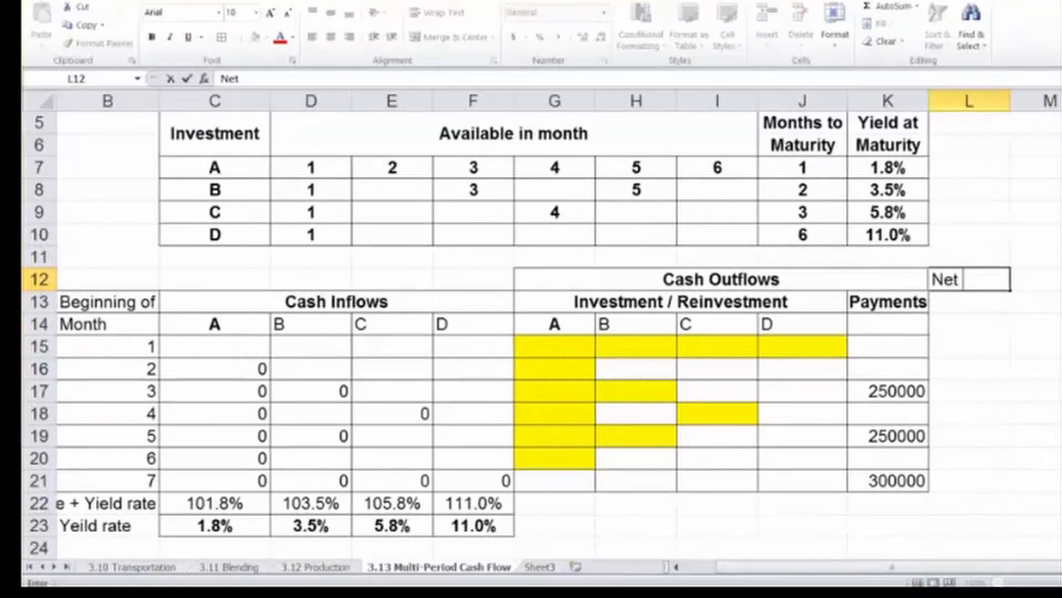
type(" Cashj")
key("Return")
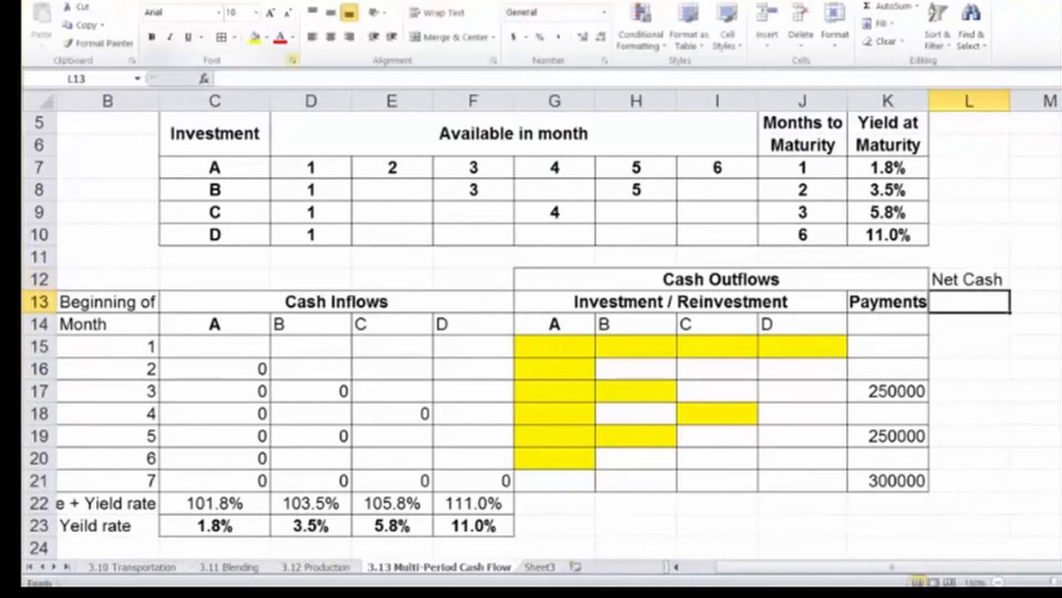
type("Flow")
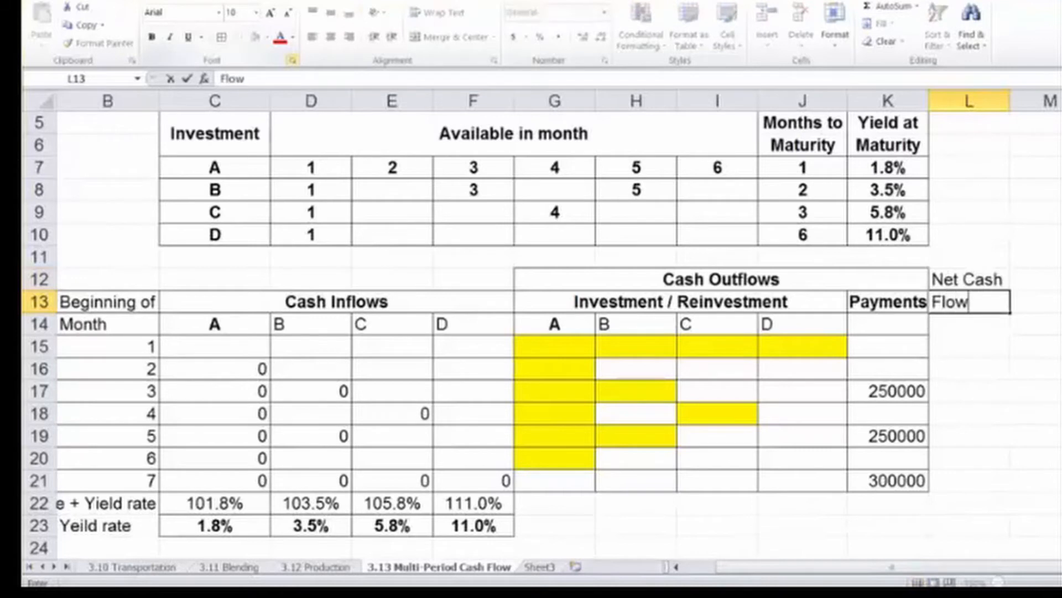
key("Return")
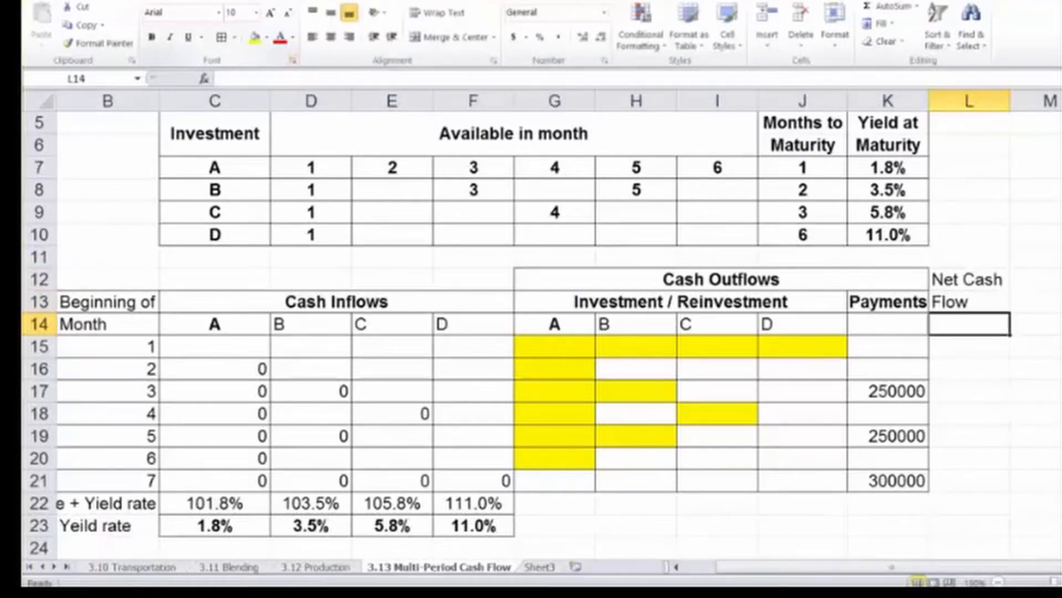
Enter the formula =SUM(G15:J15) in L15 to total the investment outflows at the beginning of month 1.
key("Down")
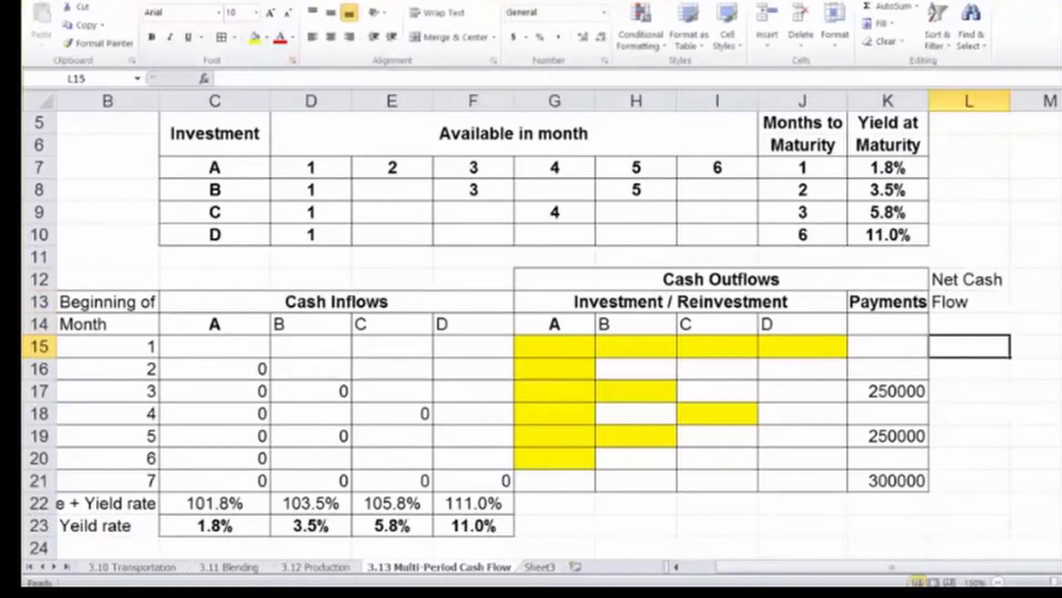
type("=")
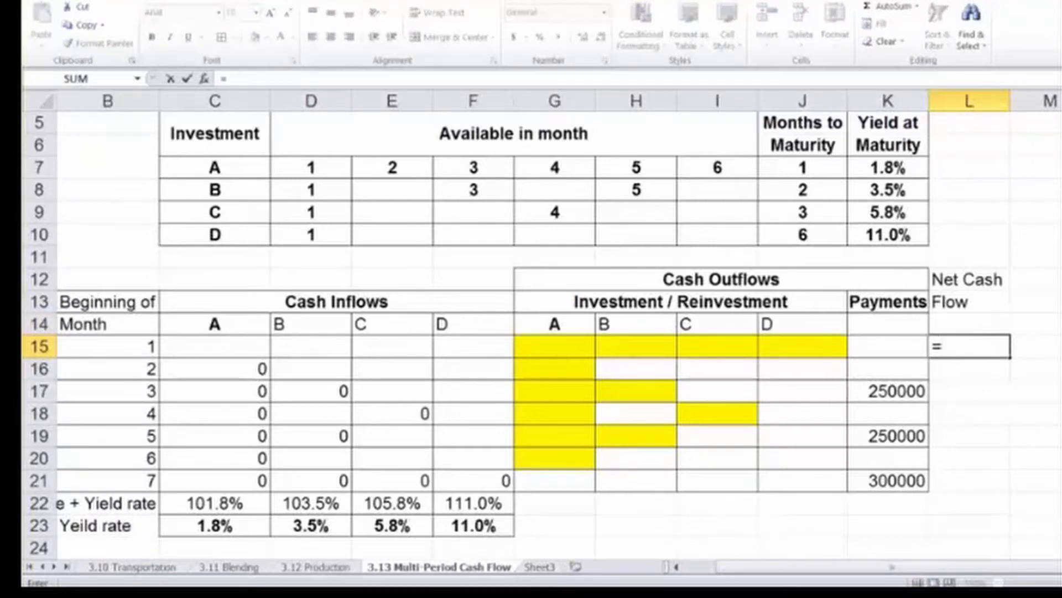
type("sum()")
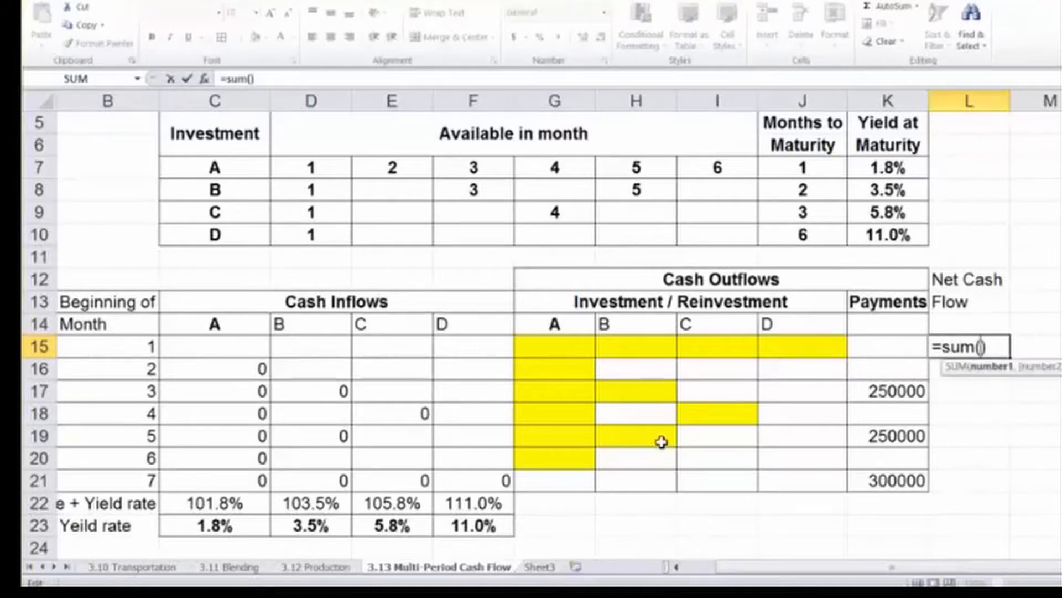
left_click_drag(662, 441, 1000, 442)
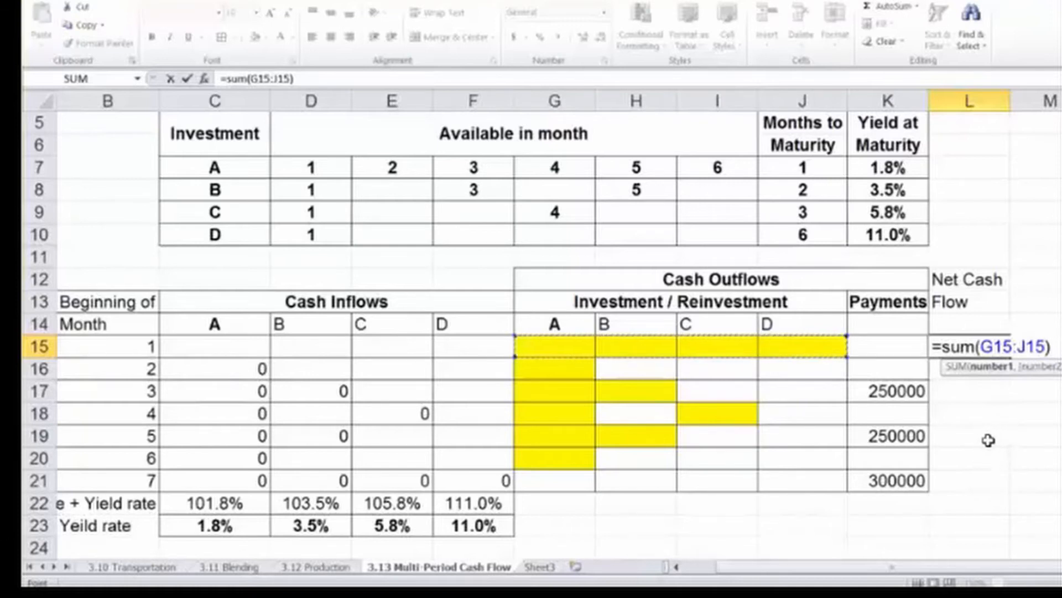
key("Return")
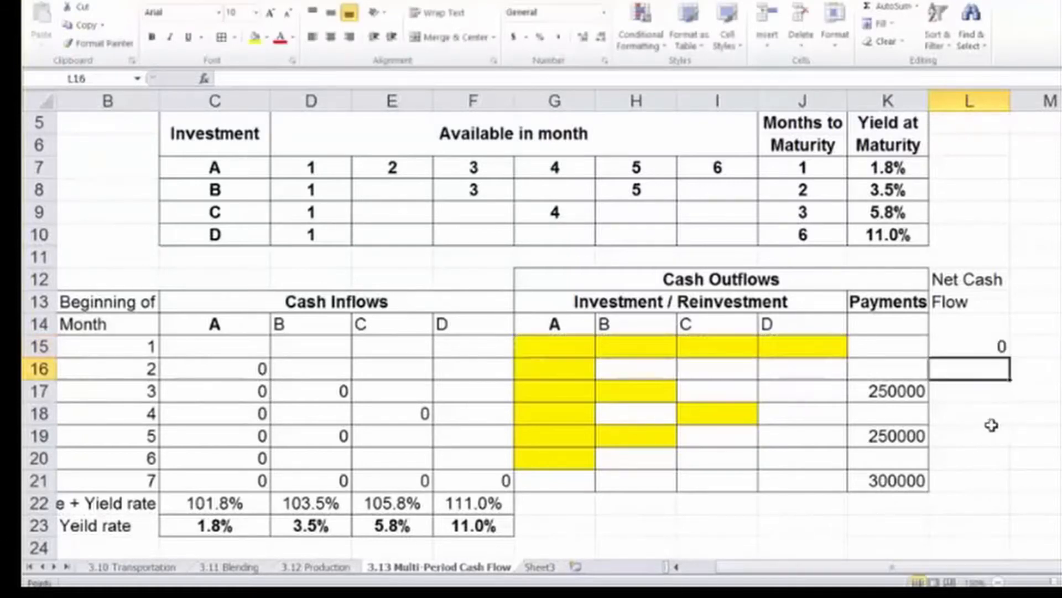
Fill the net cash flow cell L15 with the standard light blue color.
left_click(967, 342)
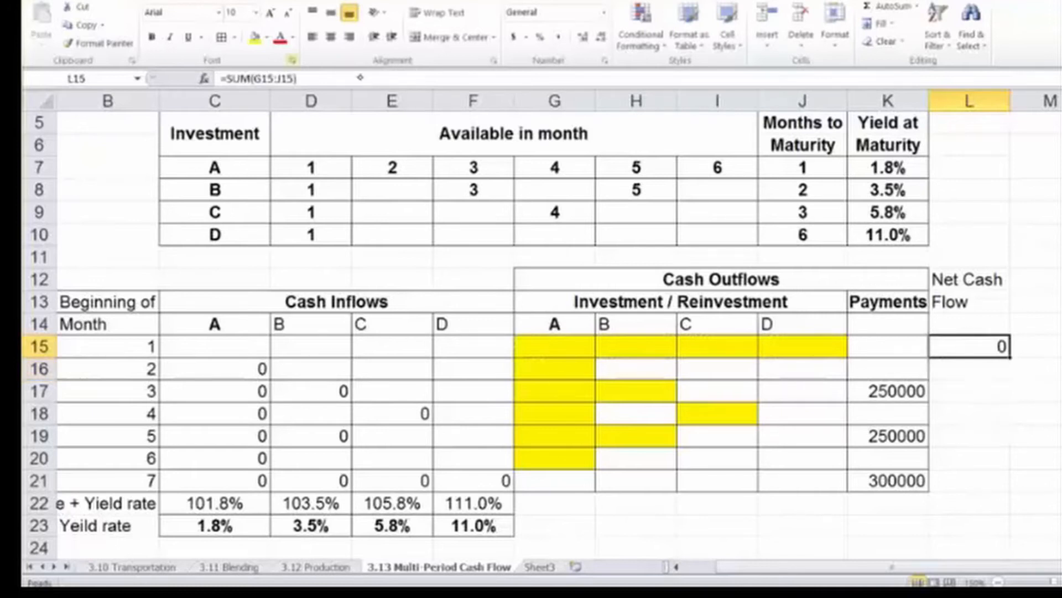
left_click(255, 36)
left_click(267, 36)
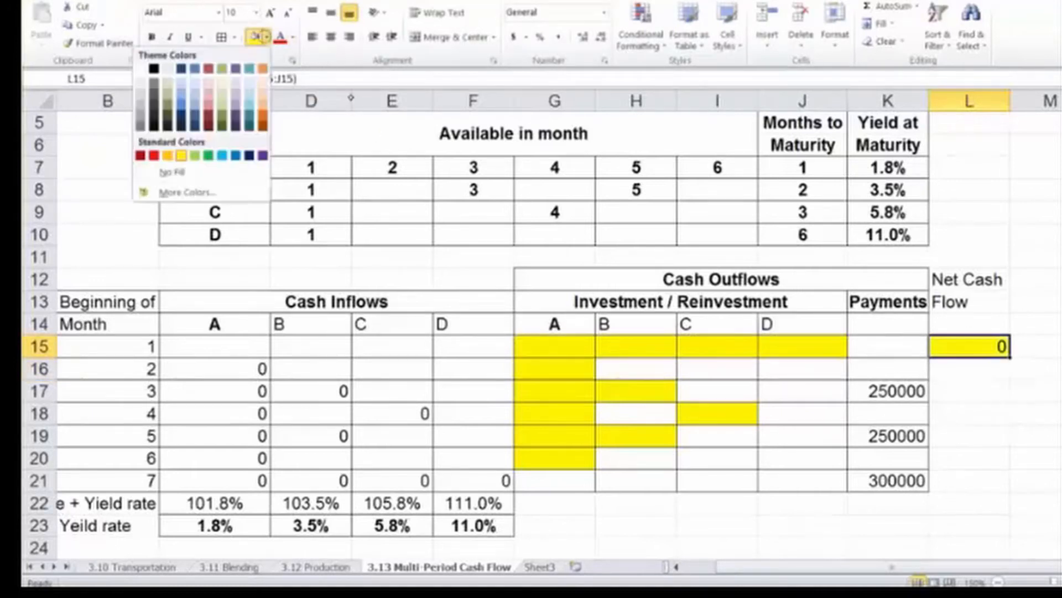
left_click(222, 155)
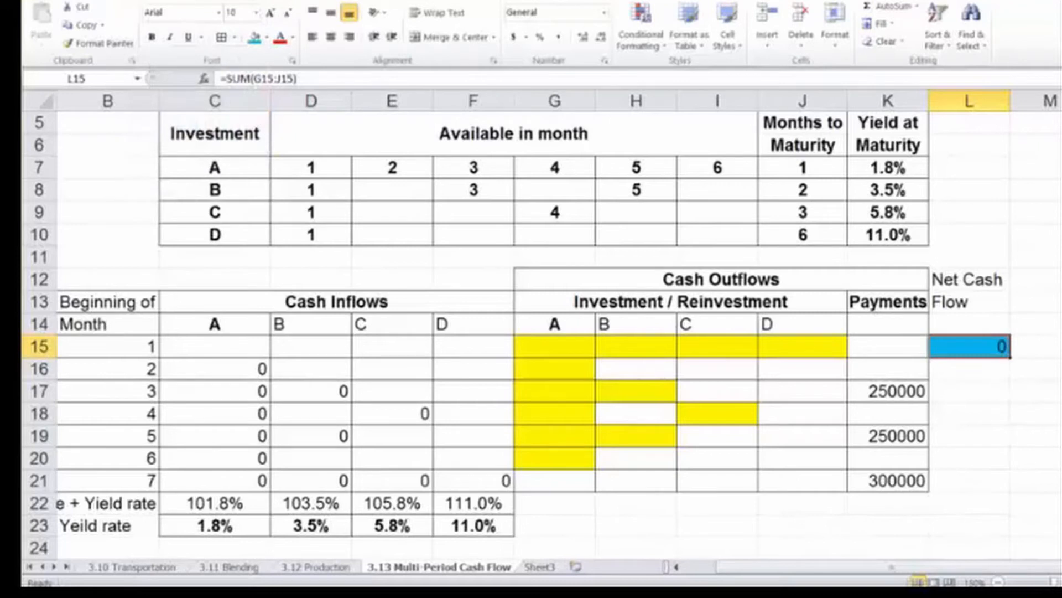
left_click(956, 367)
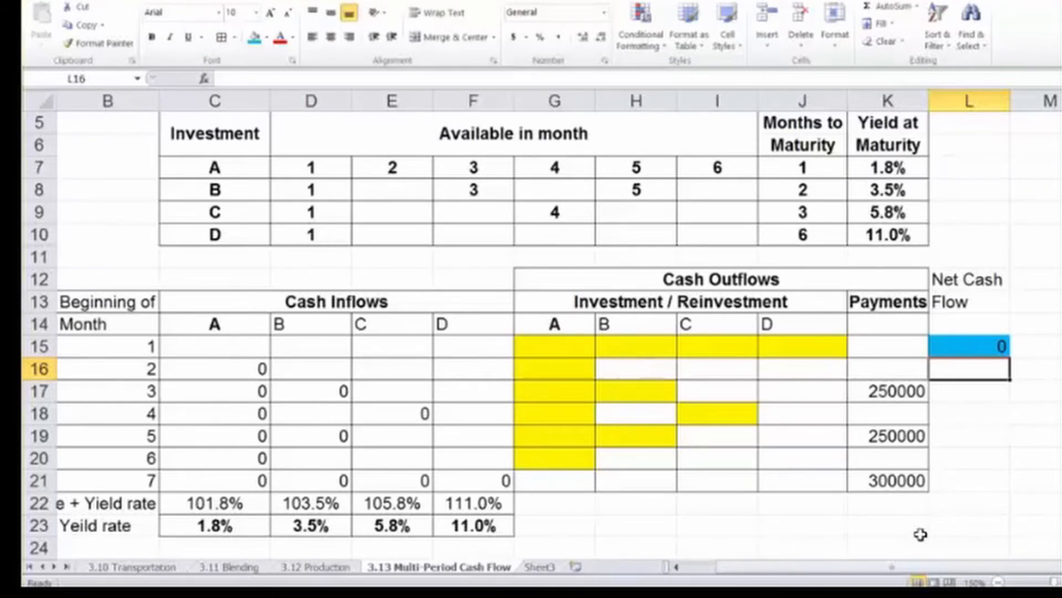
key("Up")
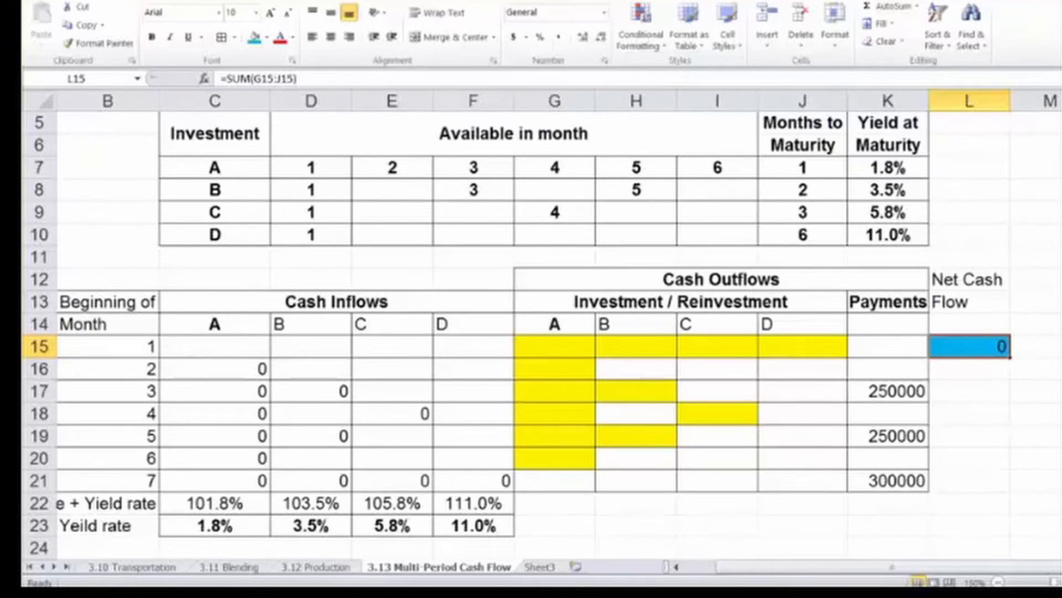
left_click_drag(969, 279, 968, 302)
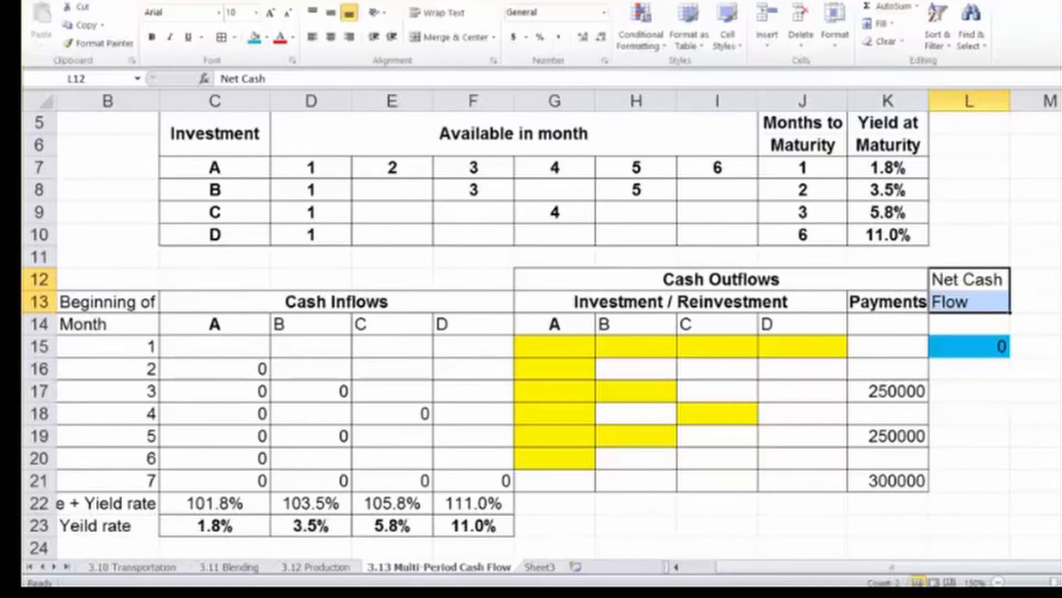
Put the inflow total SUM(C15:F15) and a minus sign in front of the outflow sum in the L15 formula.
left_click(967, 344)
key("F2")
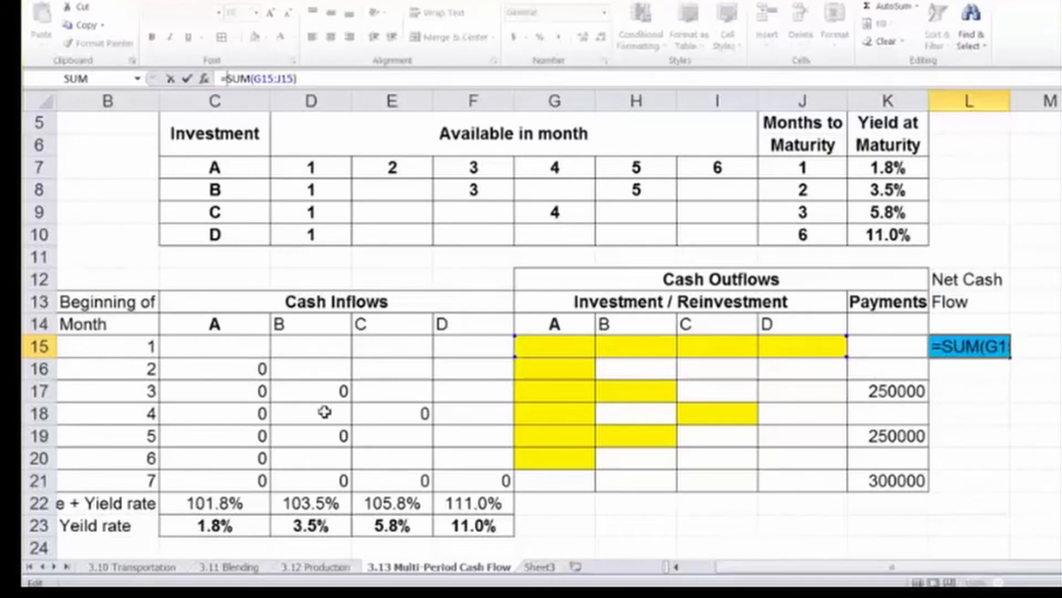
type("sum")
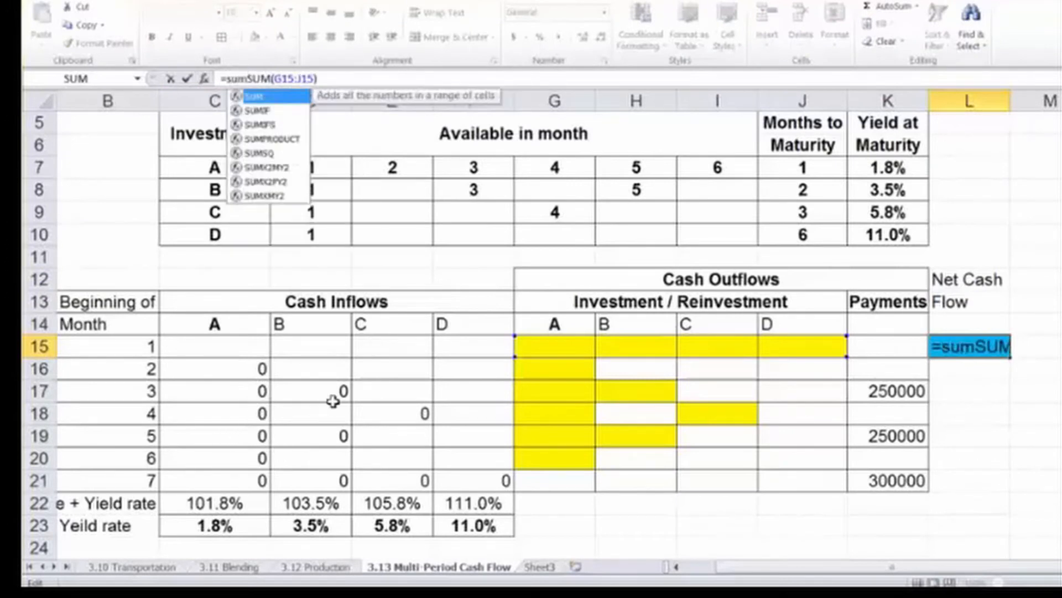
type("(")
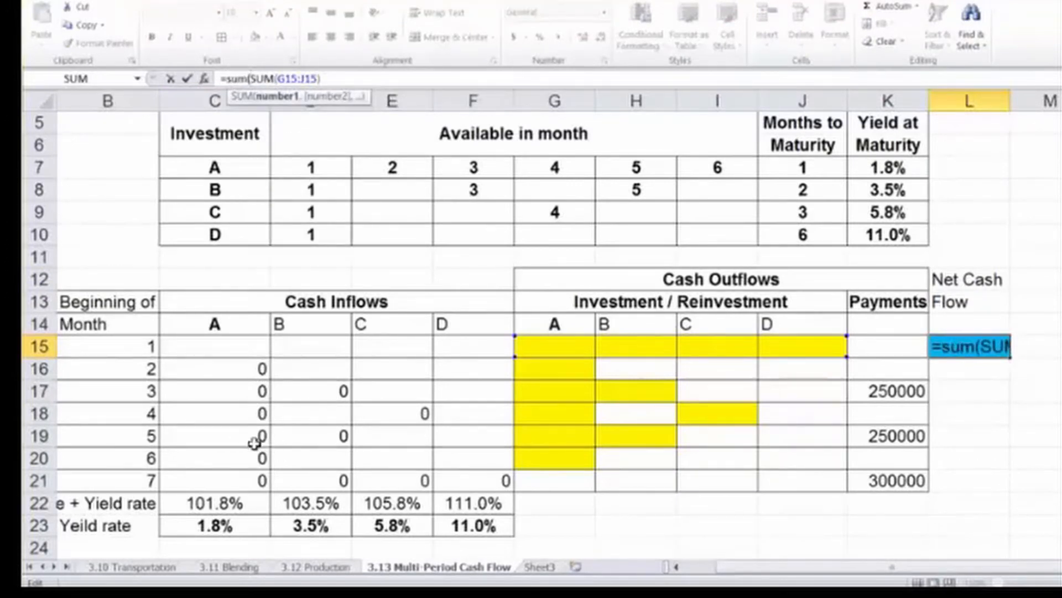
left_click_drag(191, 347, 471, 346)
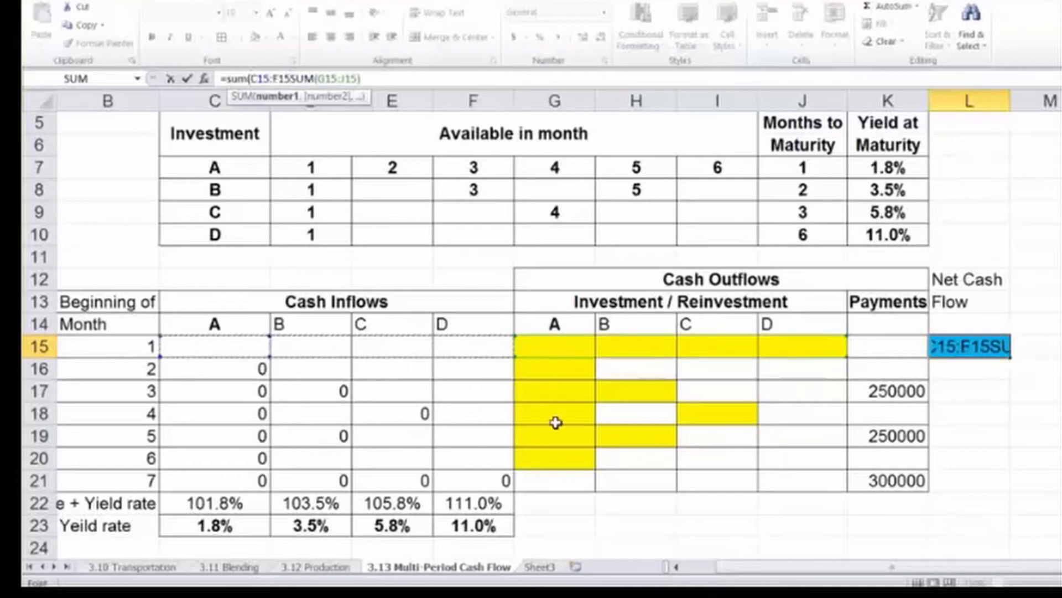
type(")-")
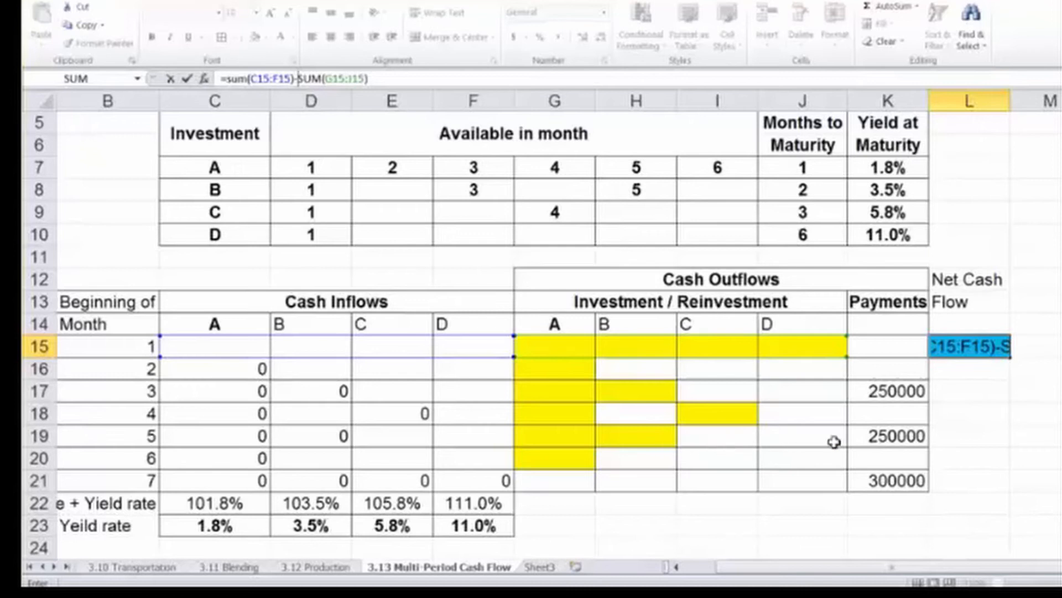
Extend the outflow range in L15 to include payments, so the formula reads =SUM(C15:F15)-SUM(G15:K15).
key("Right")
key("Right")
key("Right")
key("Right")
key("Right")
key("Right")
key("Right")
key("Right")
key("Right")
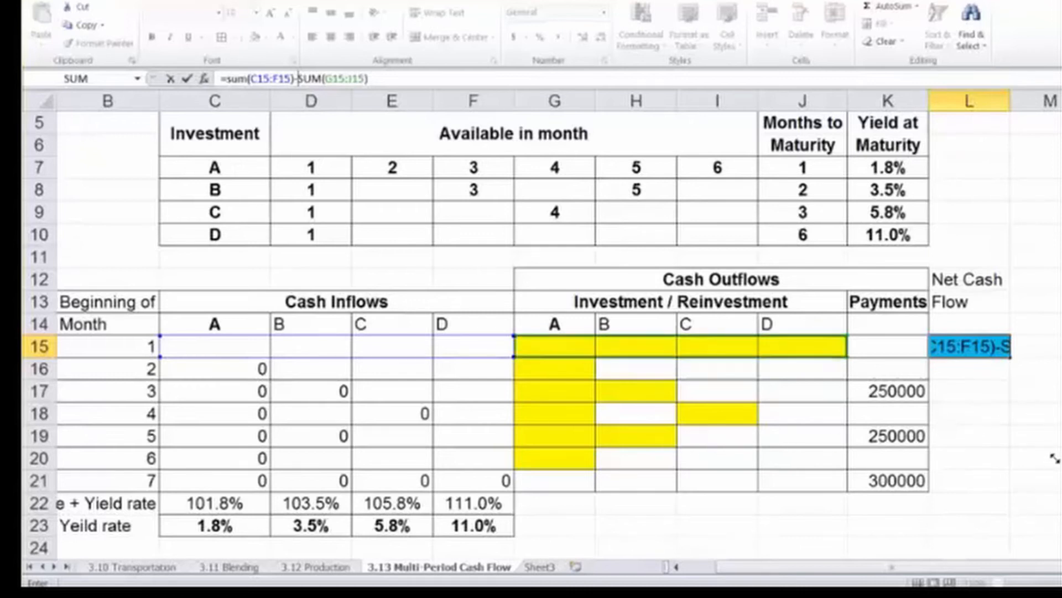
key("BackSpace")
type("K")
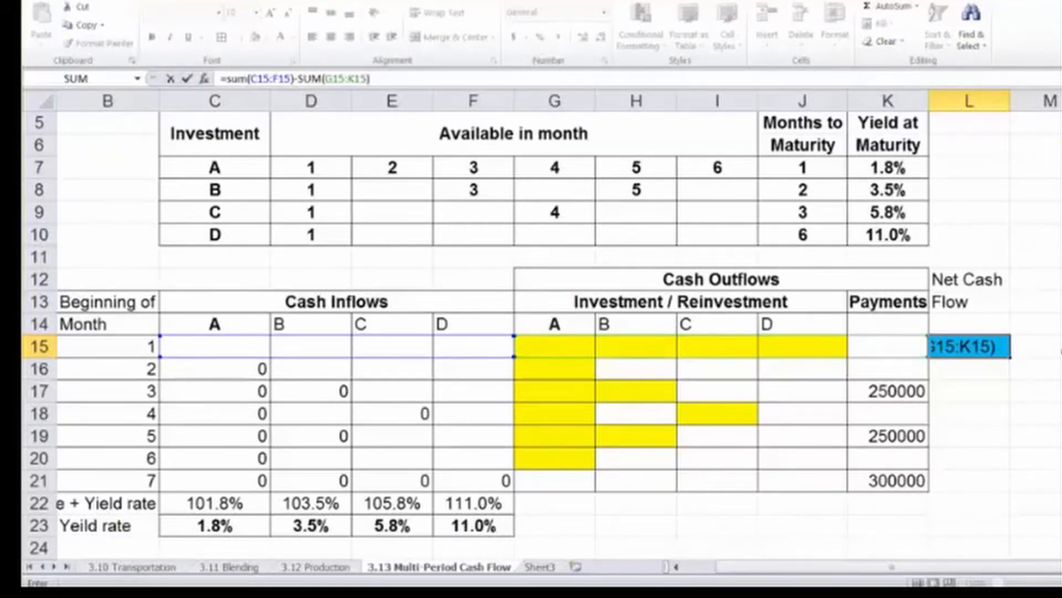
key("Return")
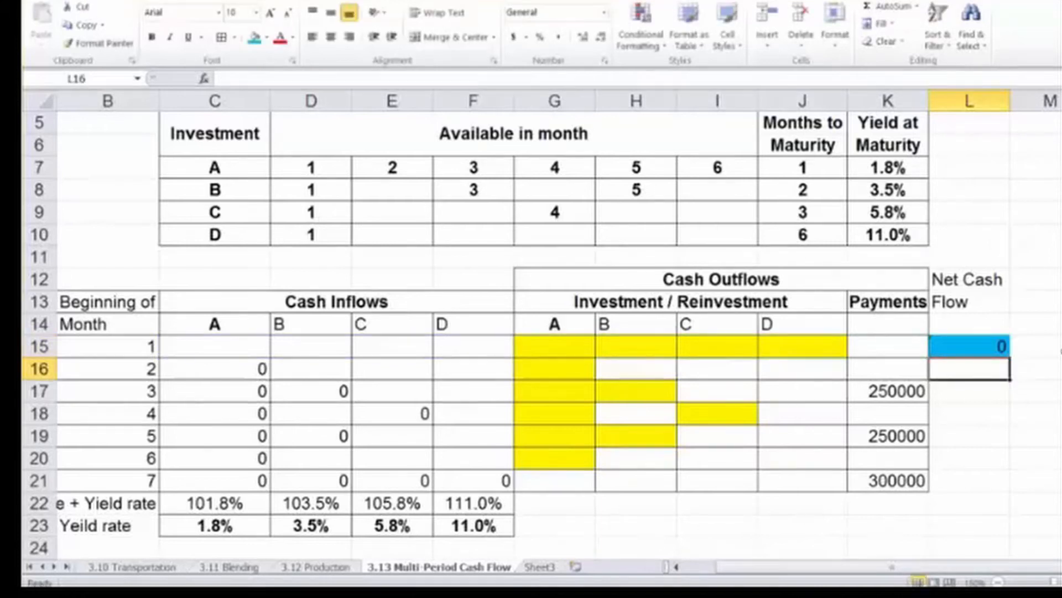
Fill the L15 net cash flow formula and its blue shading down through L21.
left_click(981, 346)
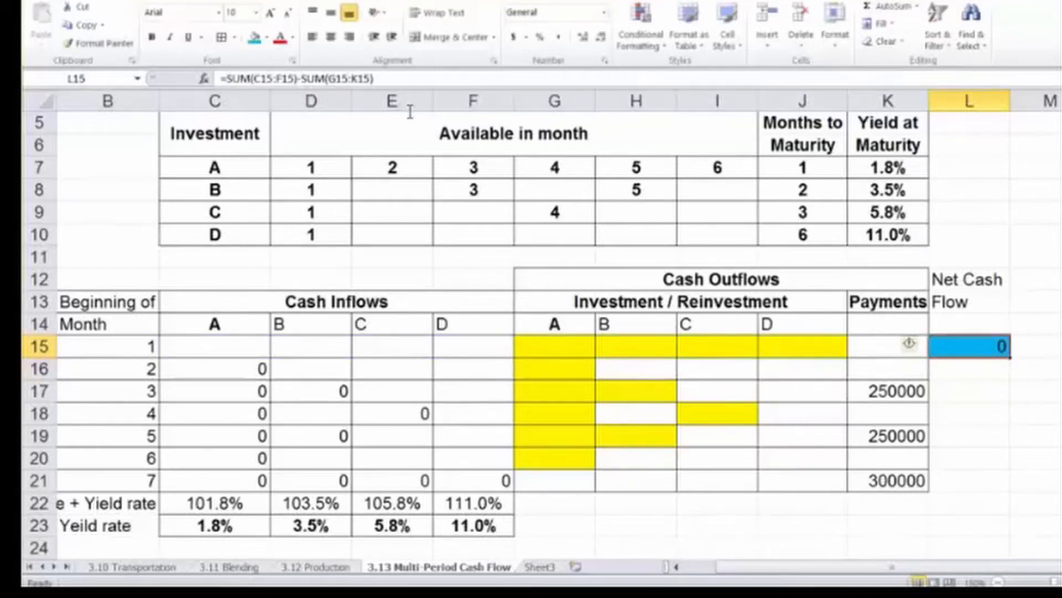
left_click(329, 79)
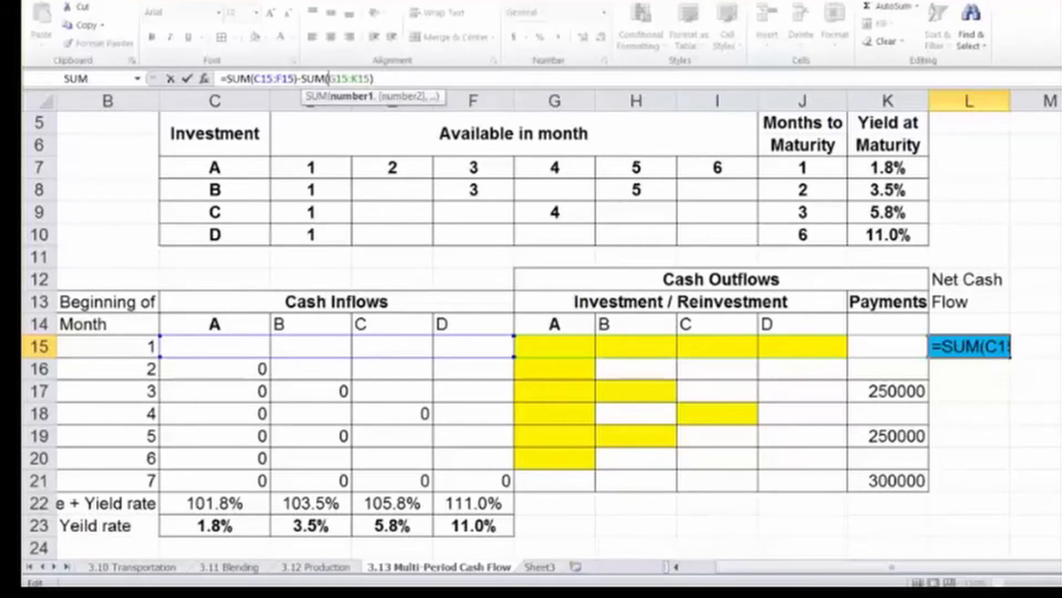
key("Return")
left_click(980, 344)
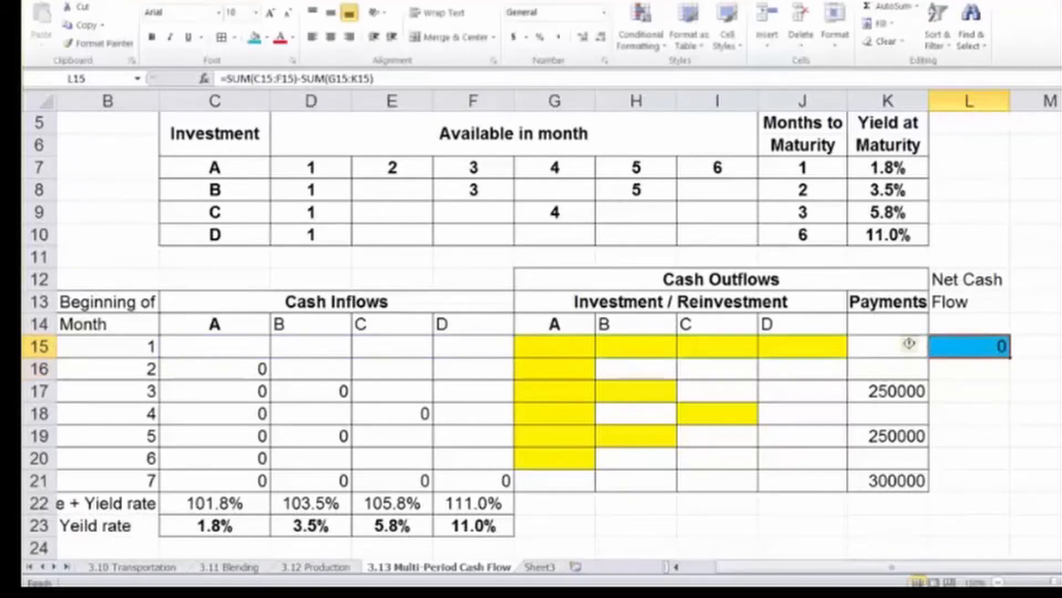
left_click_drag(1010, 358, 1010, 491)
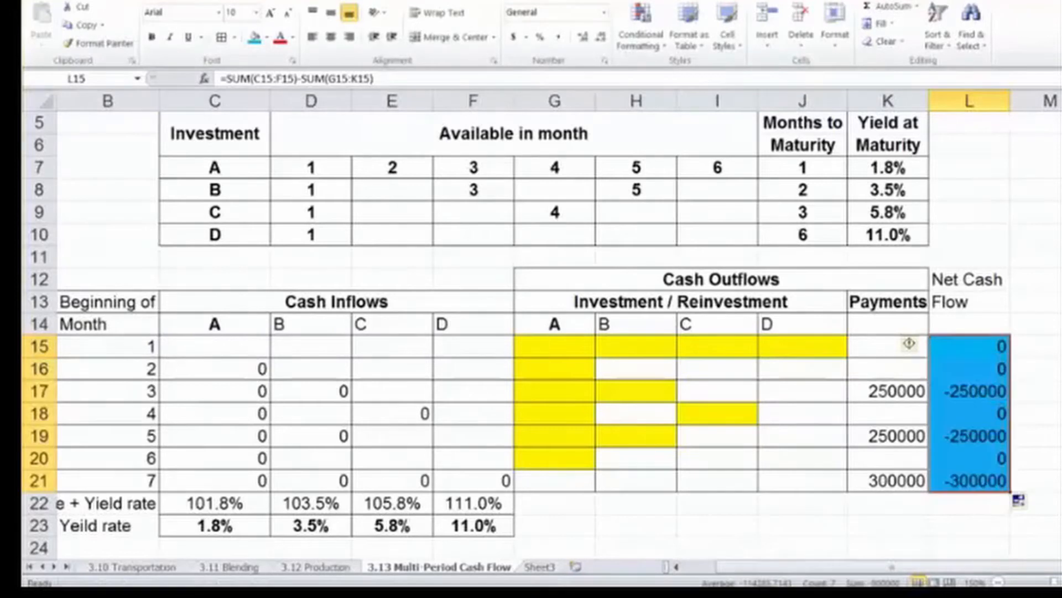
Change the fill of the net cash flow cells L16:L21 to a light red theme color.
left_click(972, 366)
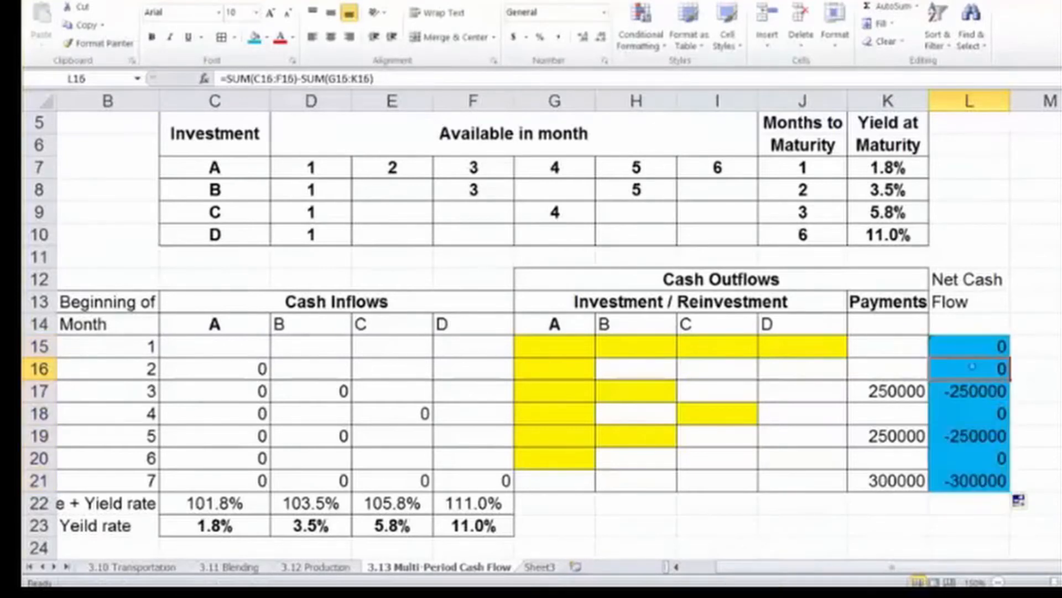
left_click_drag(972, 367, 972, 481)
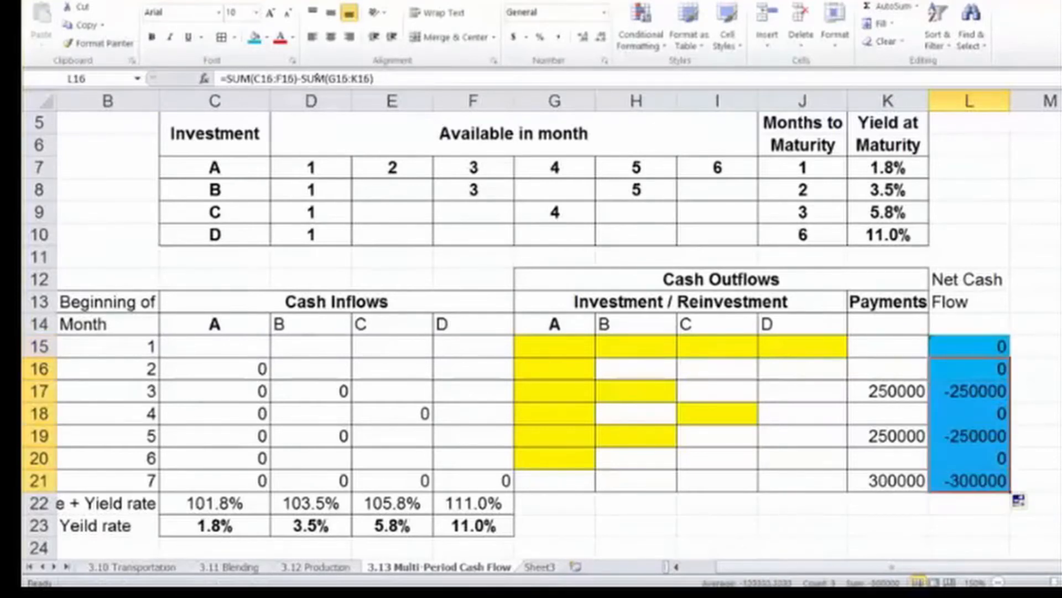
left_click(267, 38)
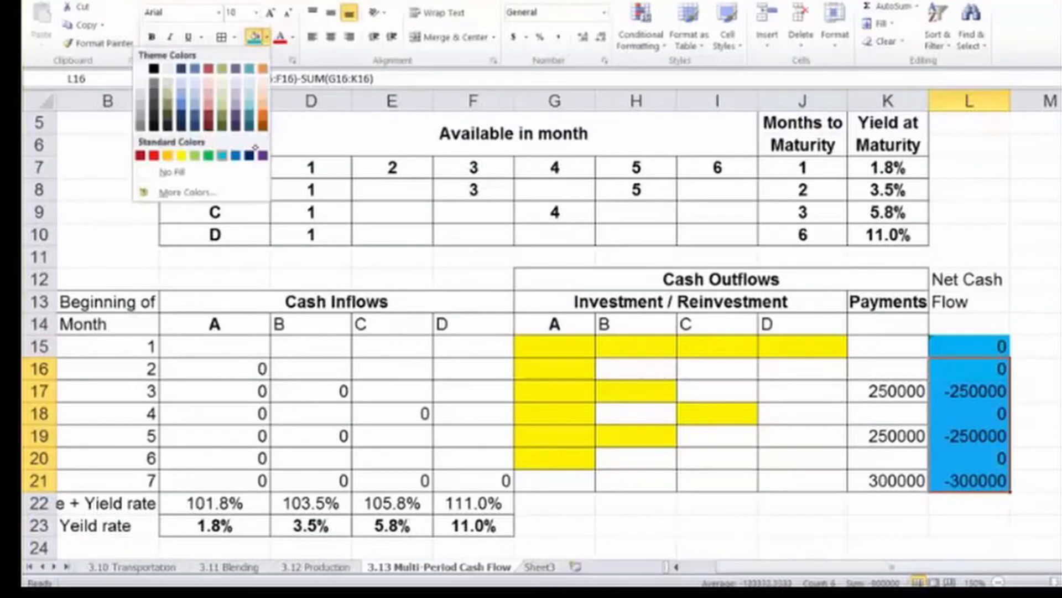
left_click(255, 147)
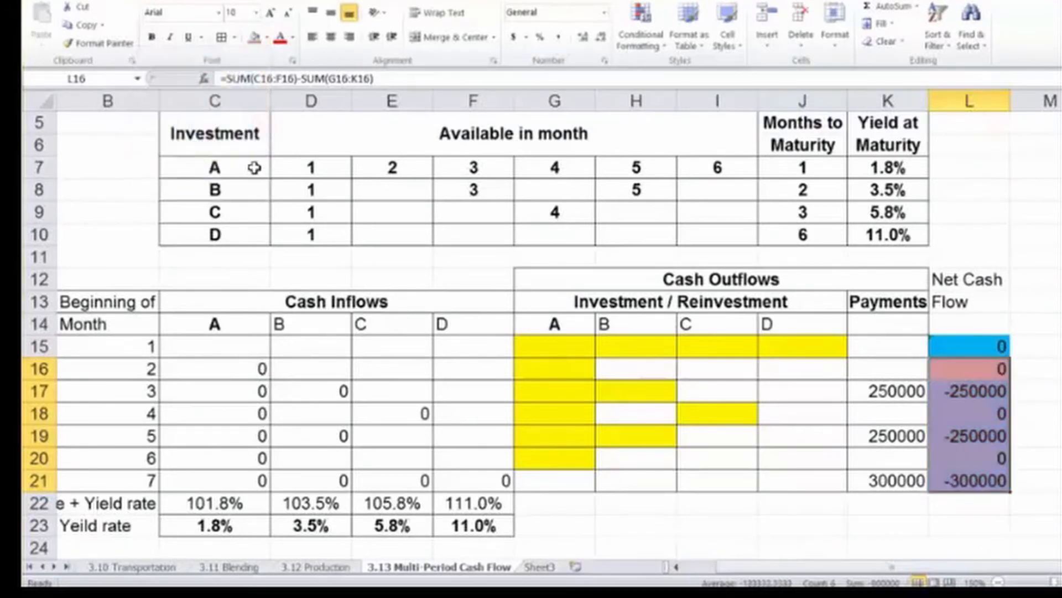
left_click(969, 503)
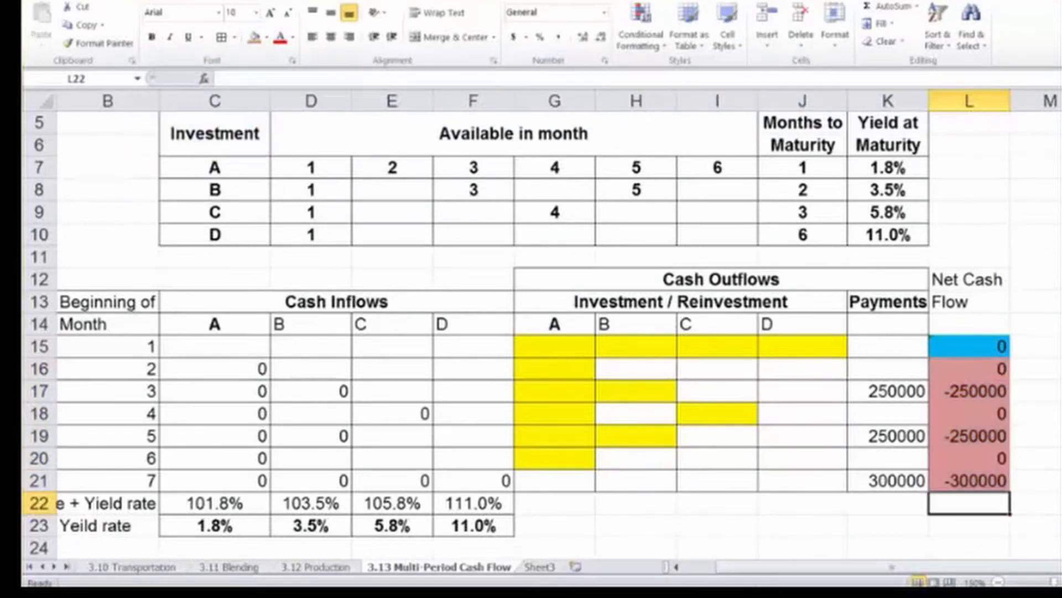
Inspect the month 7 net cash flow formula in L21 without changing it.
key("Up")
key("F2")
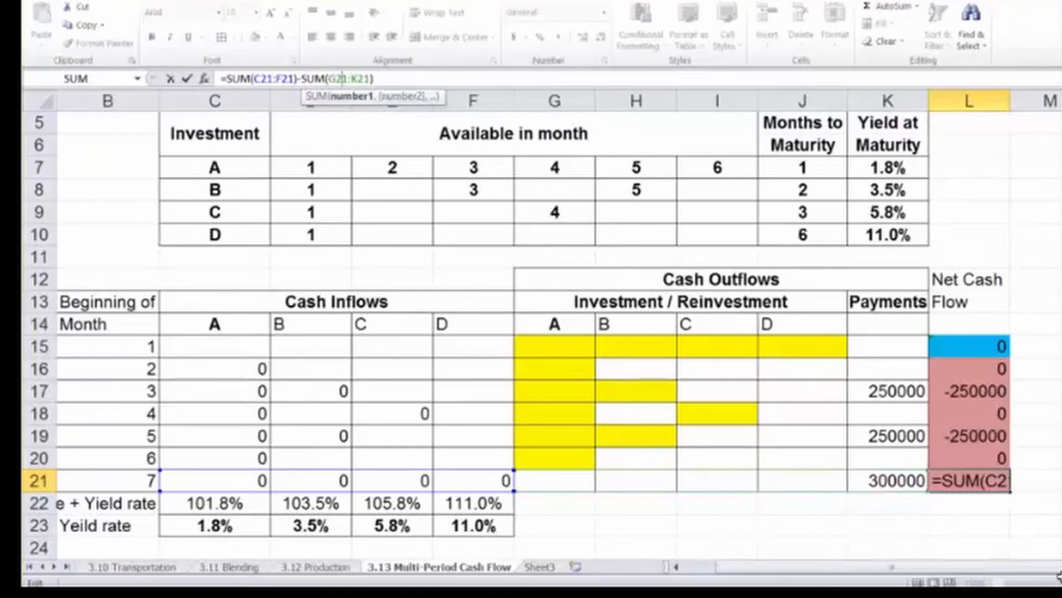
key("Return")
left_click(849, 517)
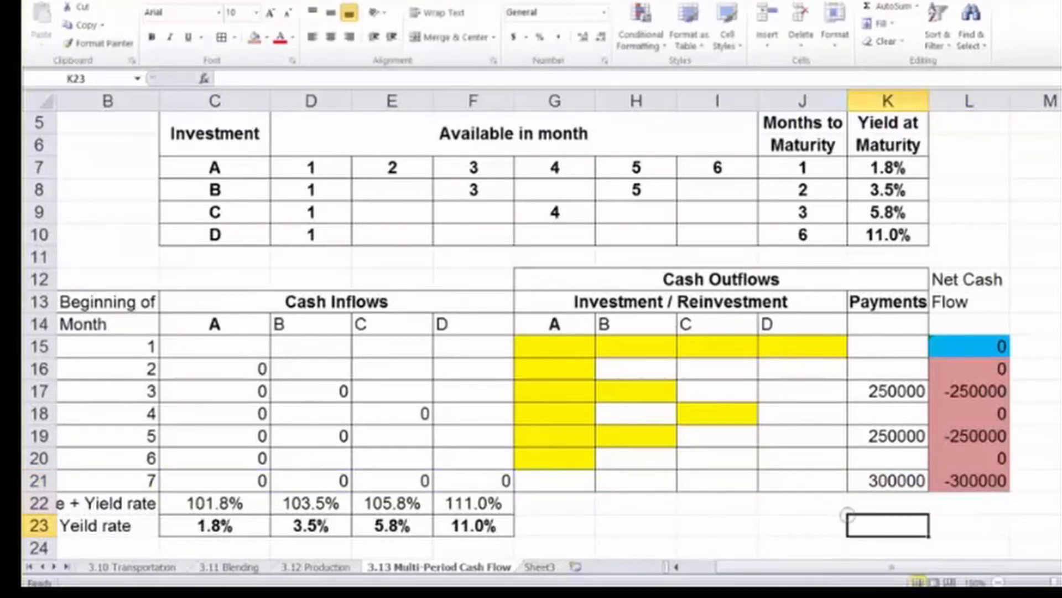
Outline the Net Cash Flow heading in L12:L13 with a border and center its text.
left_click_drag(969, 280, 970, 302)
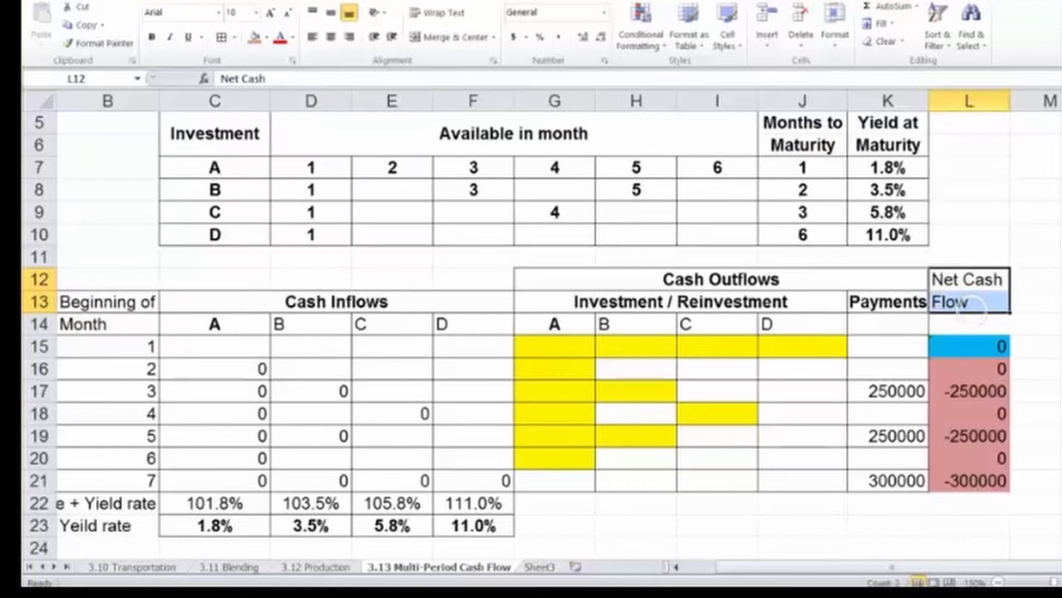
left_click(235, 37)
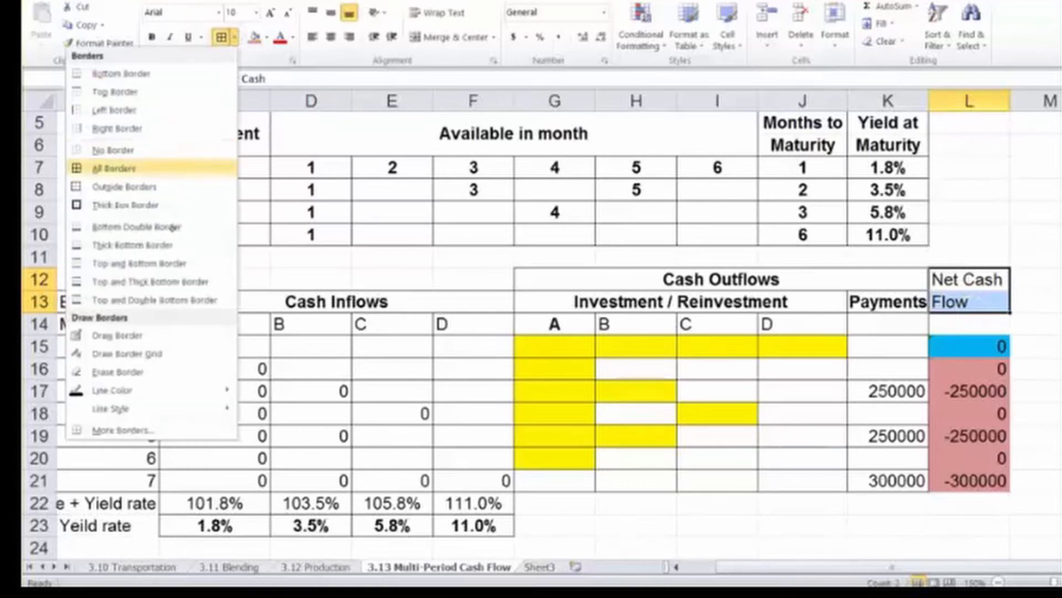
left_click(169, 244)
left_click(331, 37)
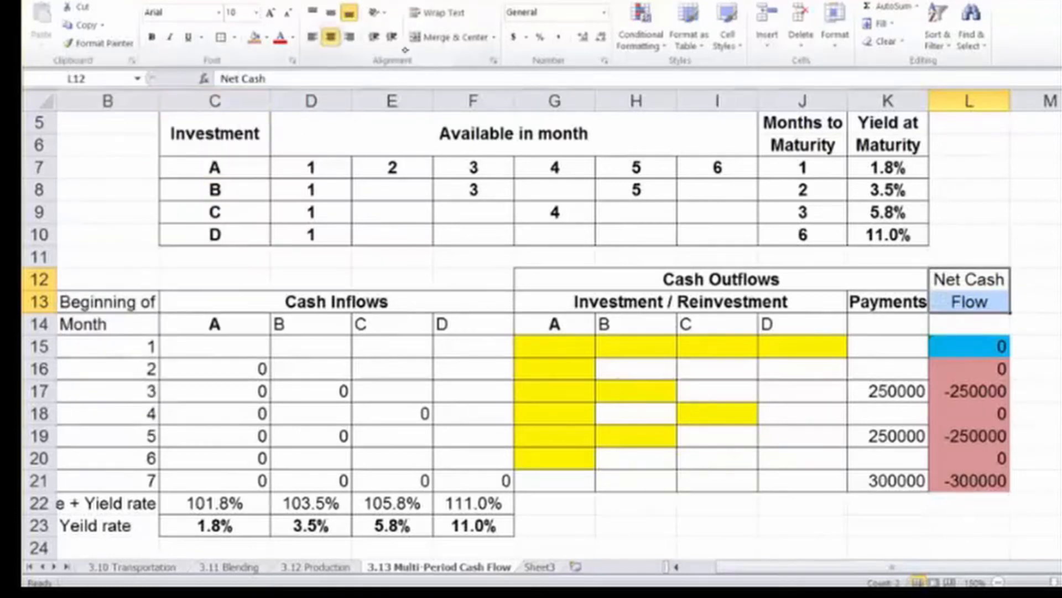
Give net cash flow cell L15 a thick box border and apply all borders to L16:L21.
left_click(966, 345)
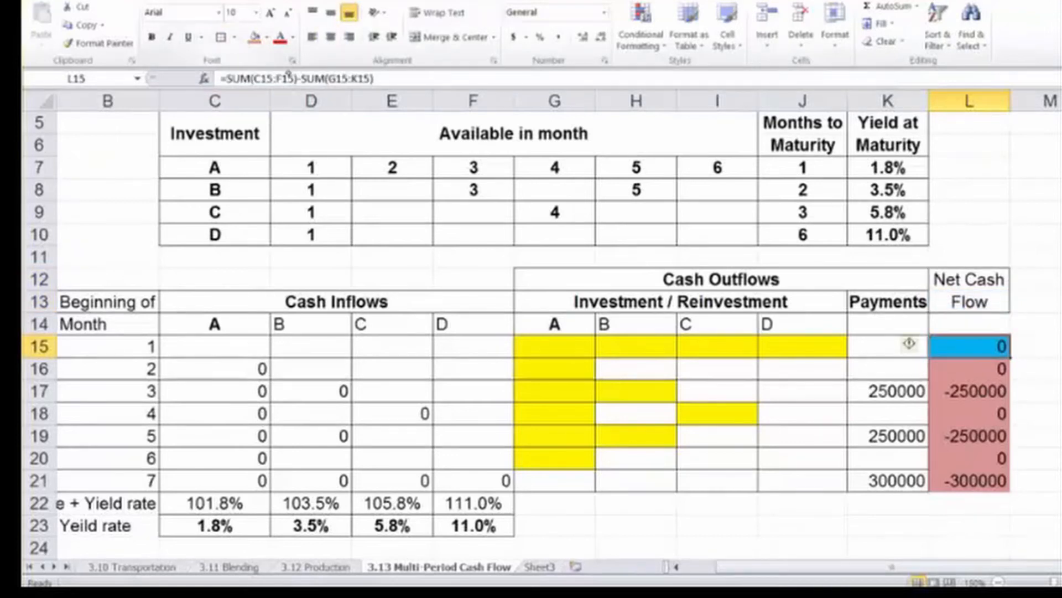
left_click(235, 37)
left_click(126, 205)
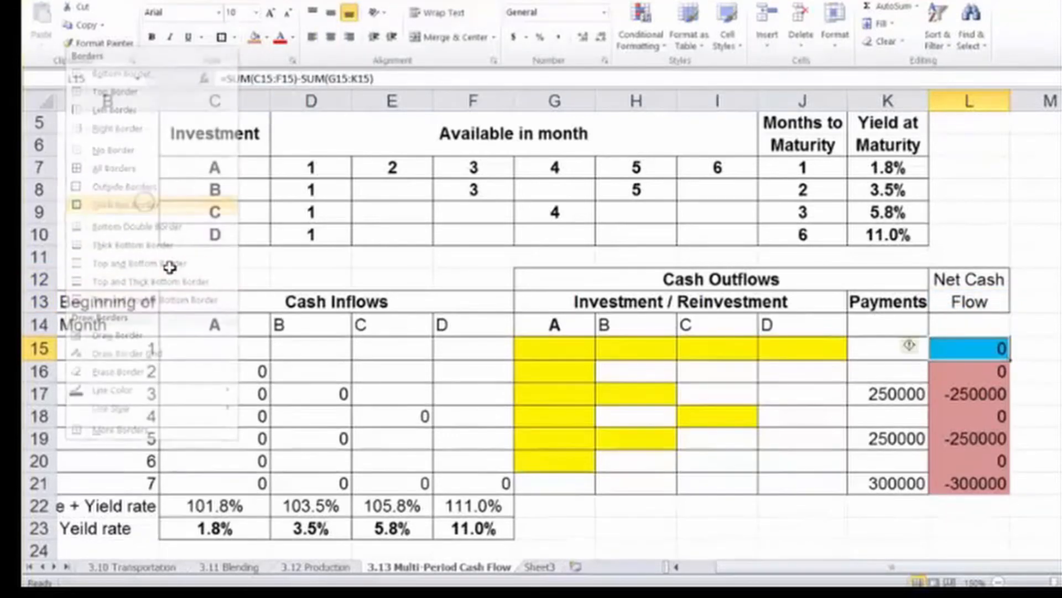
left_click_drag(969, 371, 974, 483)
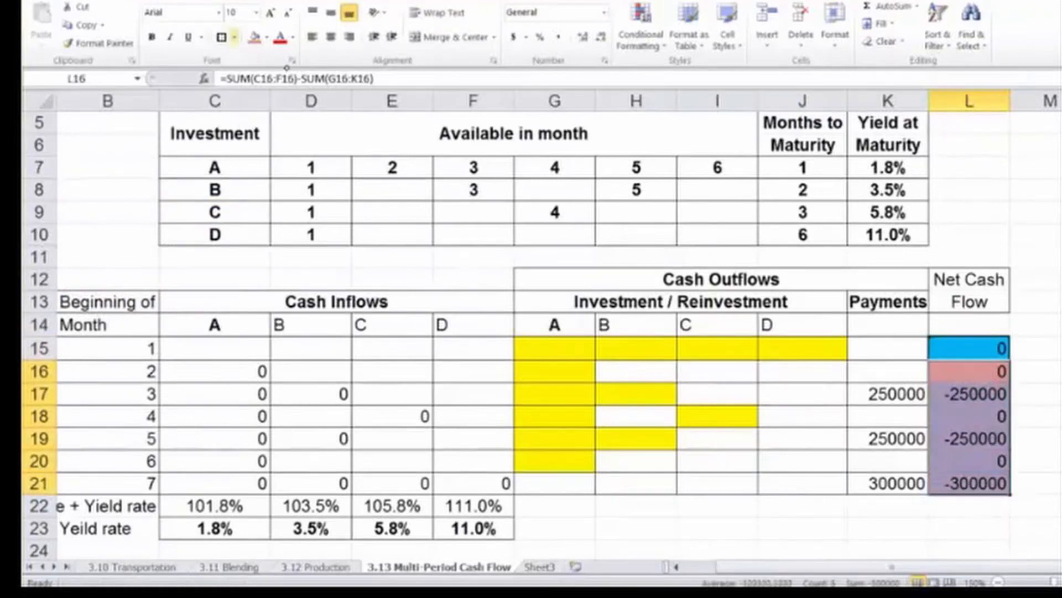
left_click(234, 37)
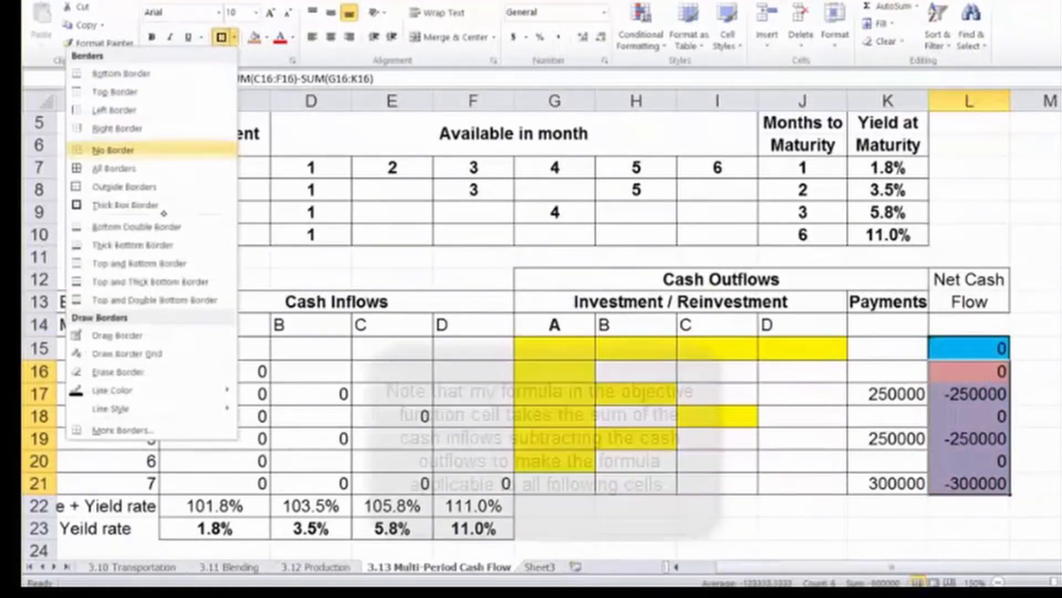
left_click(133, 168)
left_click(972, 505)
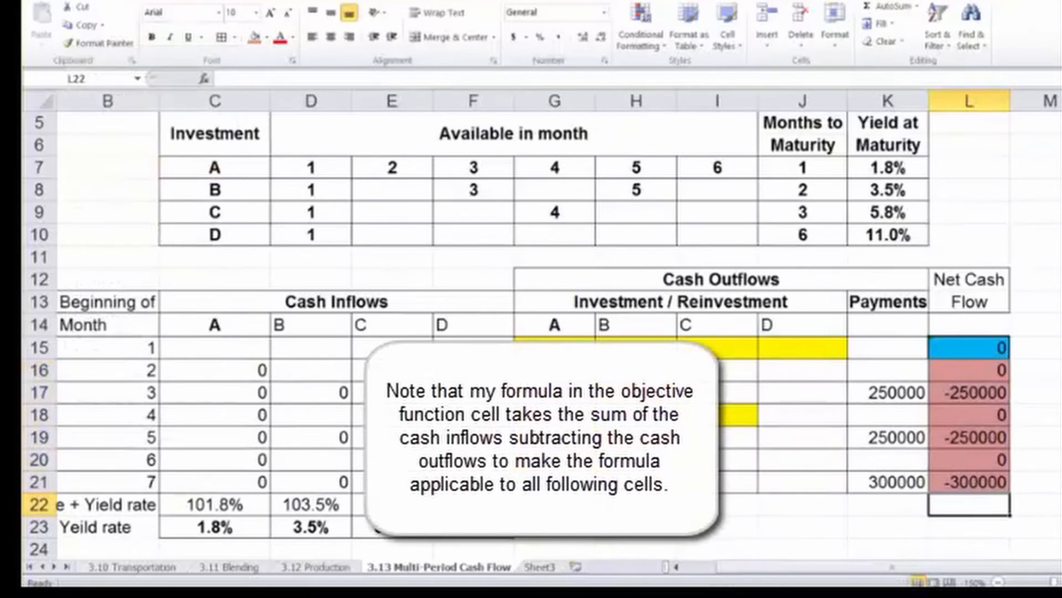
Review the L15 net cash flow formula, checking its inflow range C15:F15 and outflow range G15:K15.
left_click(972, 347)
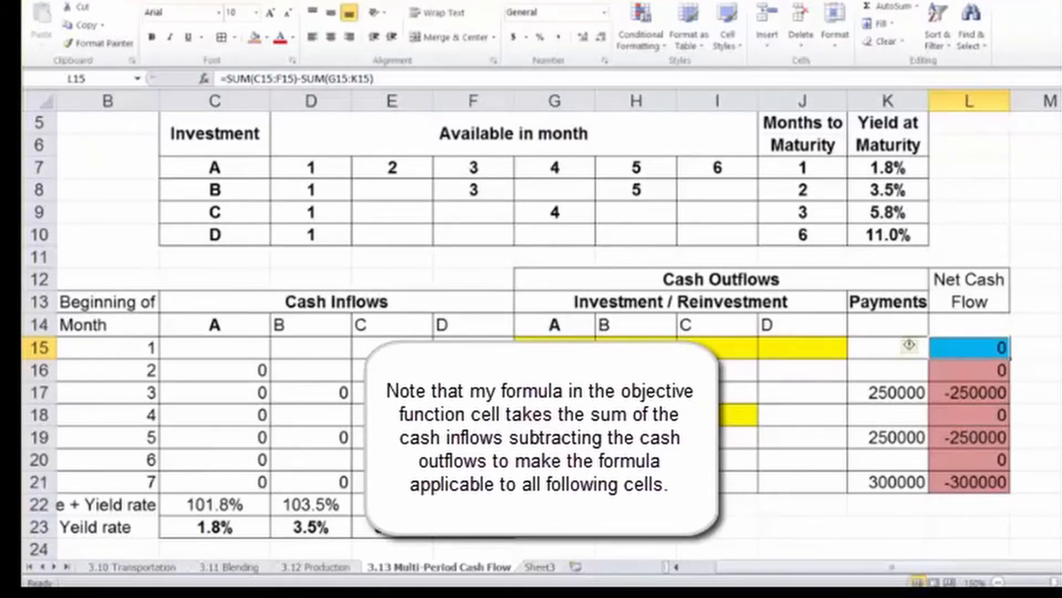
left_click(909, 345)
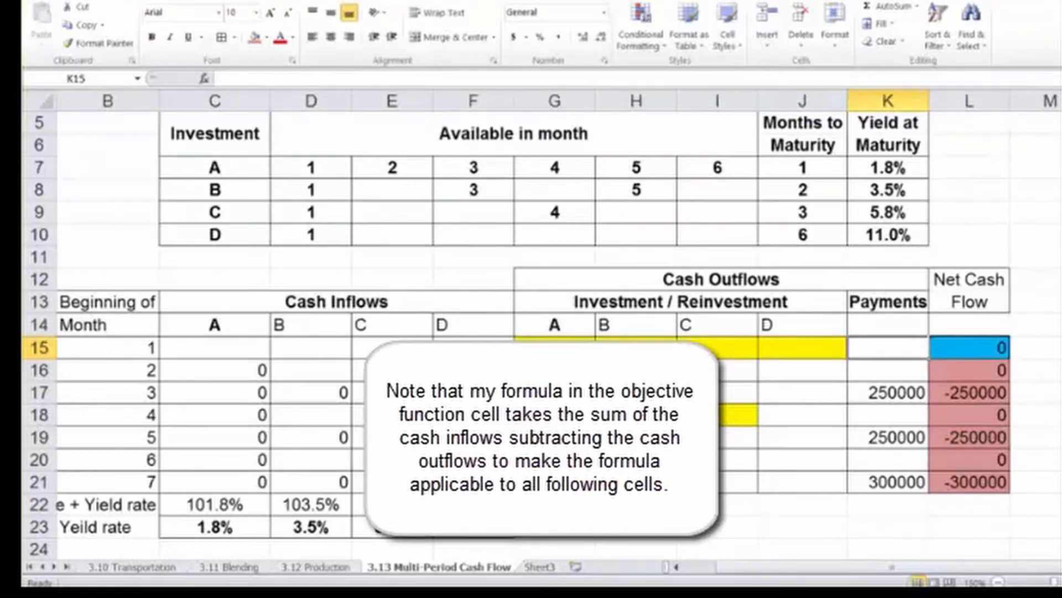
key("Right")
key("F2")
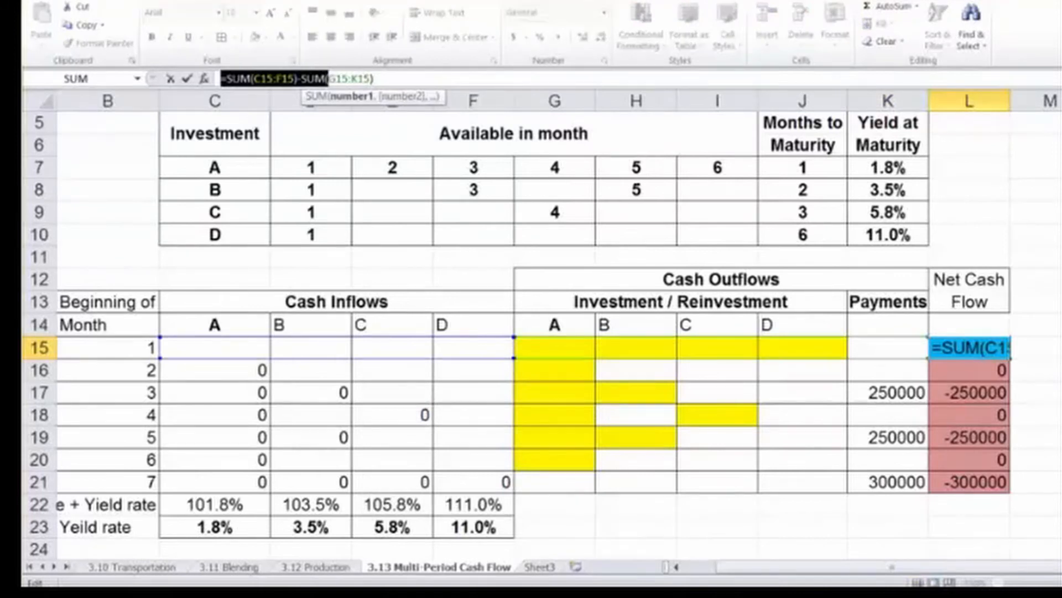
left_click(970, 347)
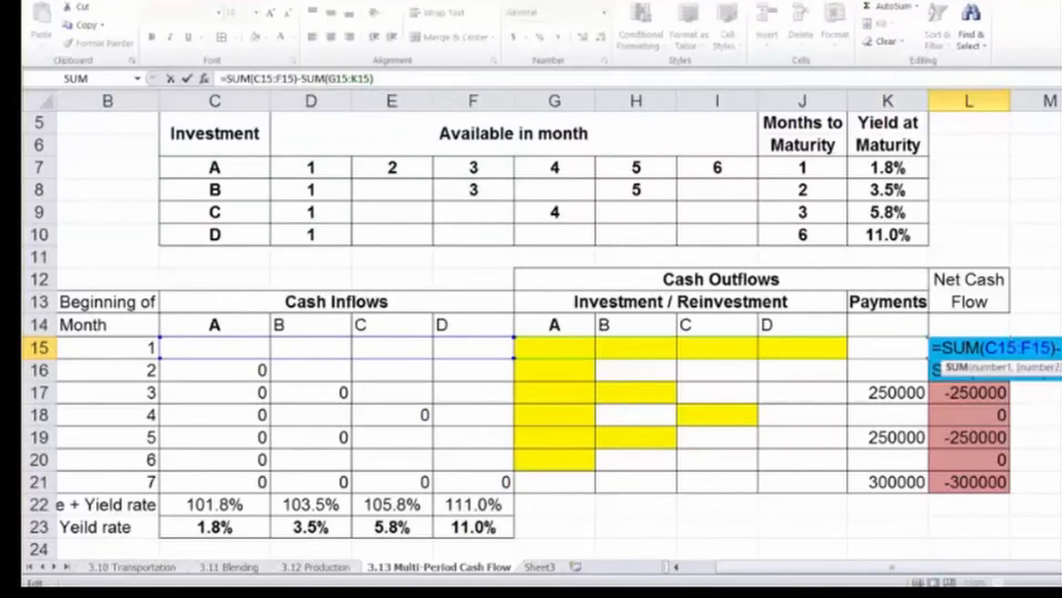
key("Return")
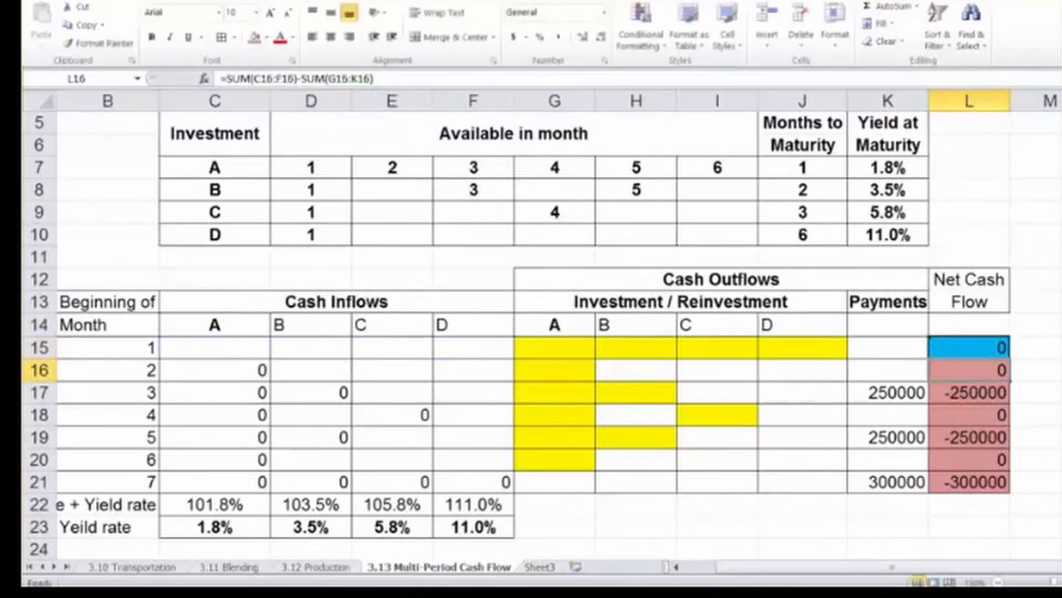
left_click(965, 345)
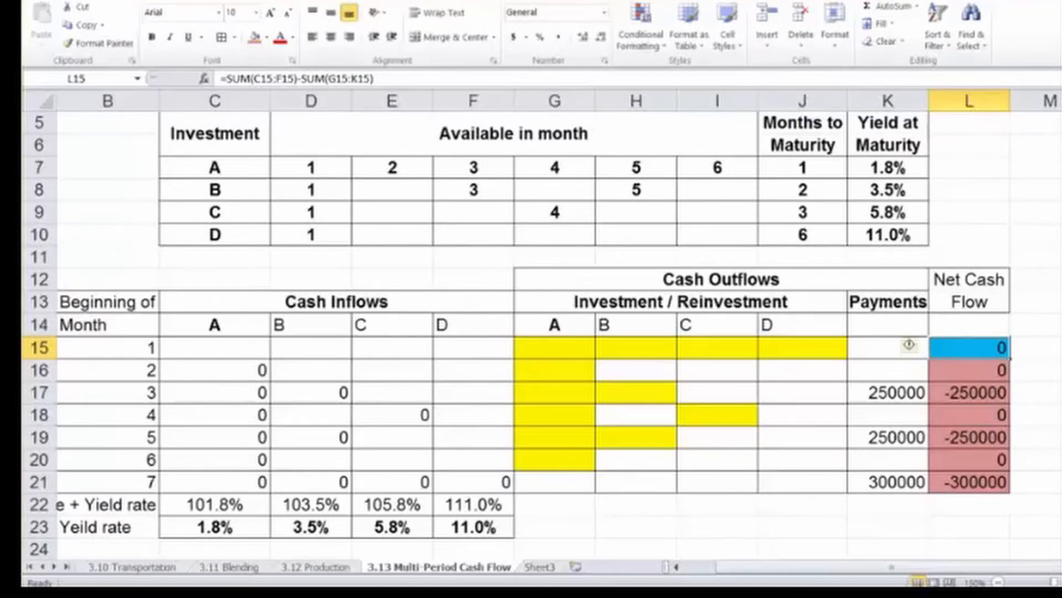
key("F2")
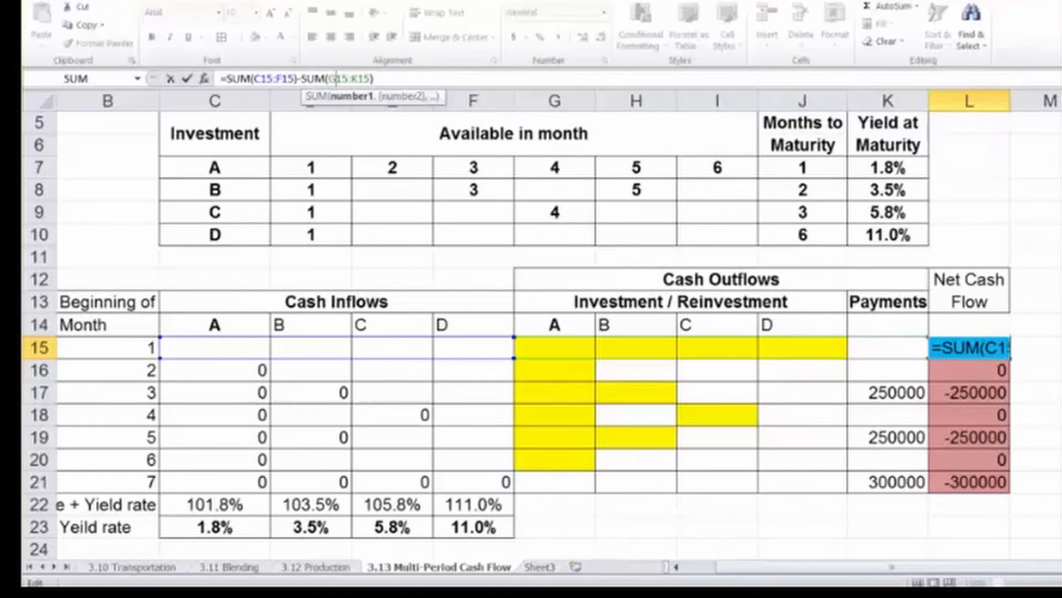
left_click(969, 526)
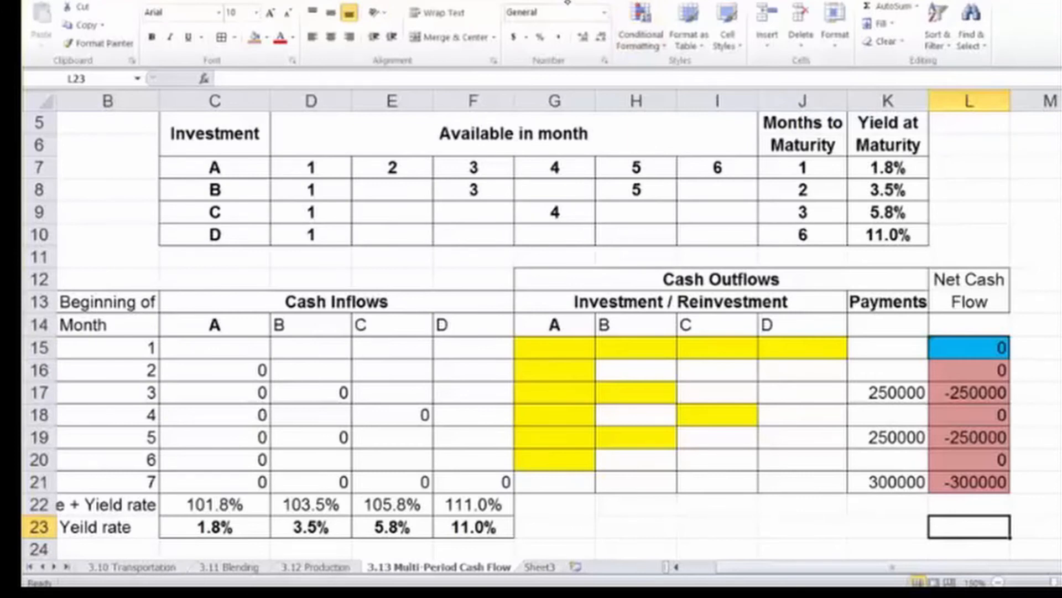
Open Premium Solver 2015 and start adding variable cells to the model.
left_click(545, 1)
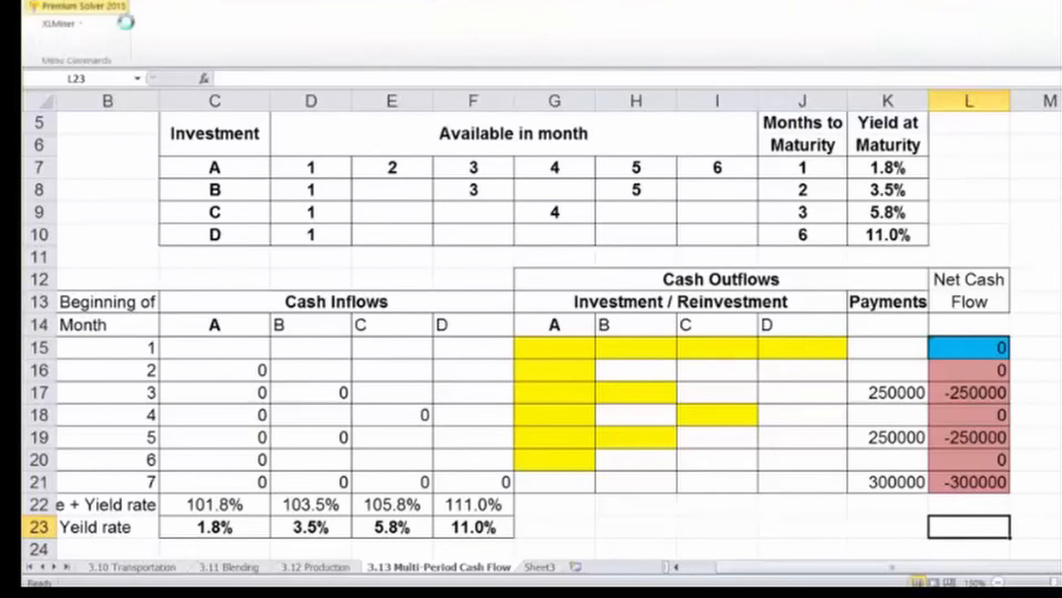
left_click(83, 7)
left_click_drag(625, 100, 783, 493)
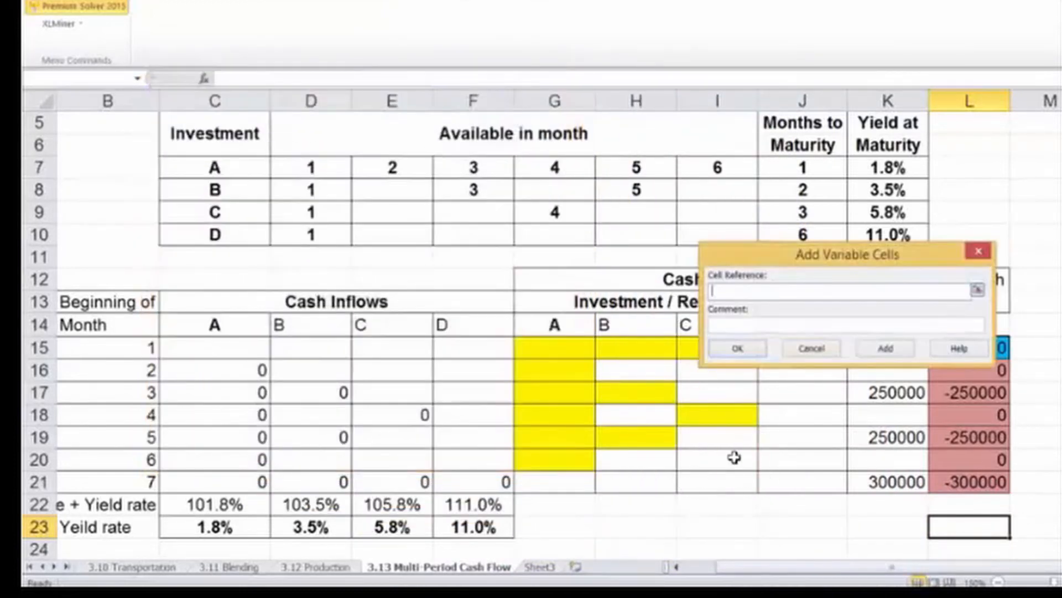
Try to reference the yellow investment cells G15:G20, H15:J15, H17, I18 and H19 as separate variable ranges.
left_click_drag(553, 348, 703, 582)
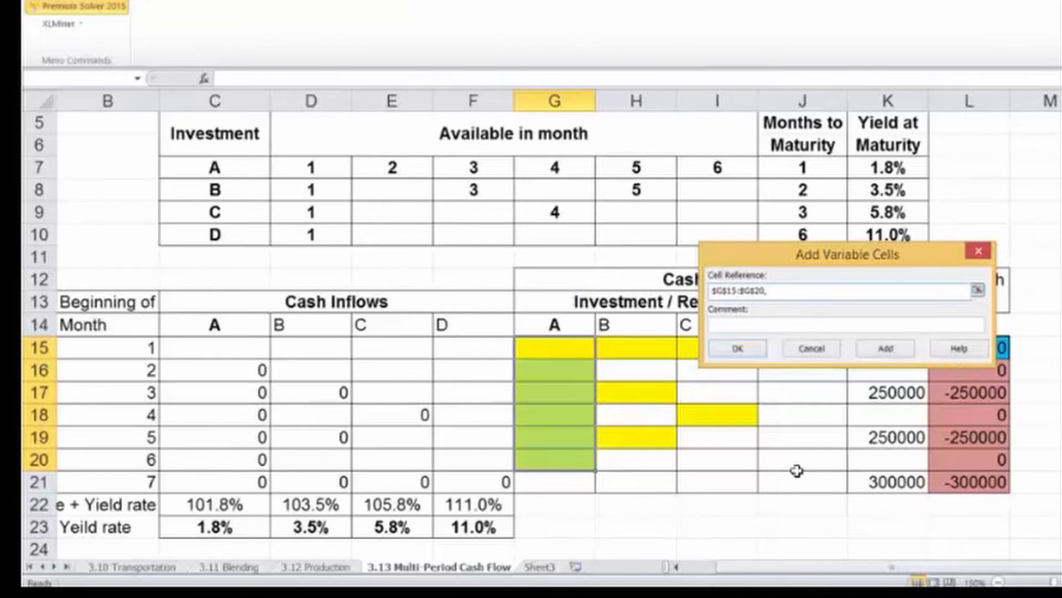
left_click_drag(1000, 329, 992, 289)
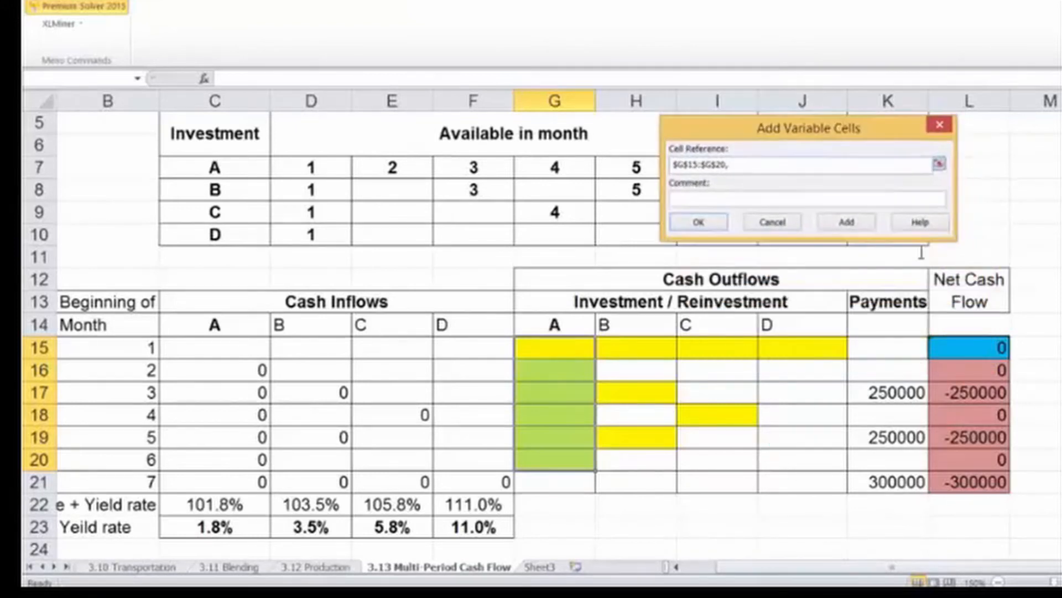
left_click_drag(636, 348, 803, 347)
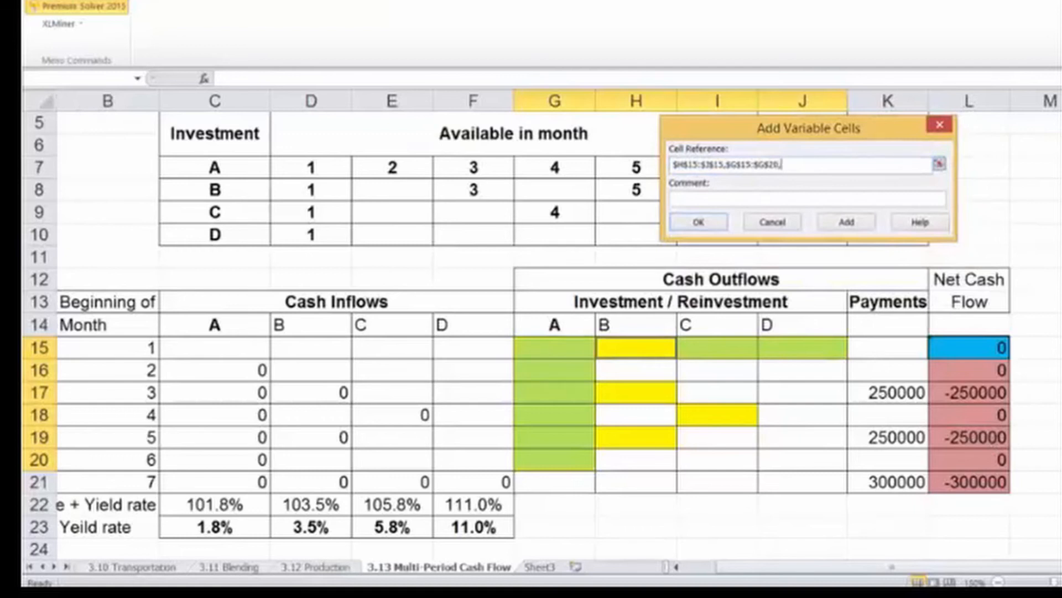
left_click(636, 393, "ctrl")
left_click(709, 415)
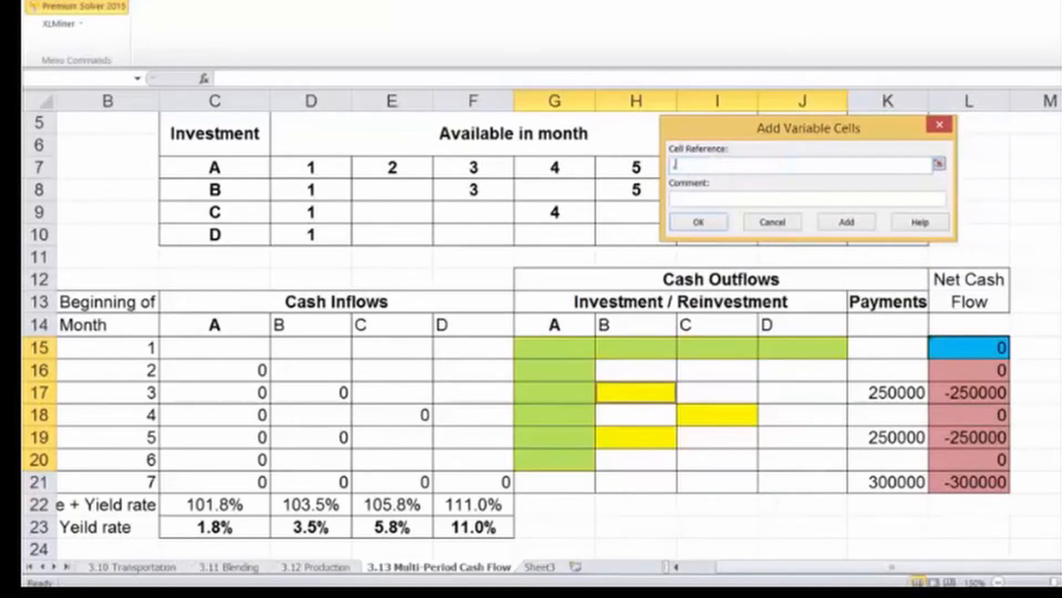
key("BackSpace")
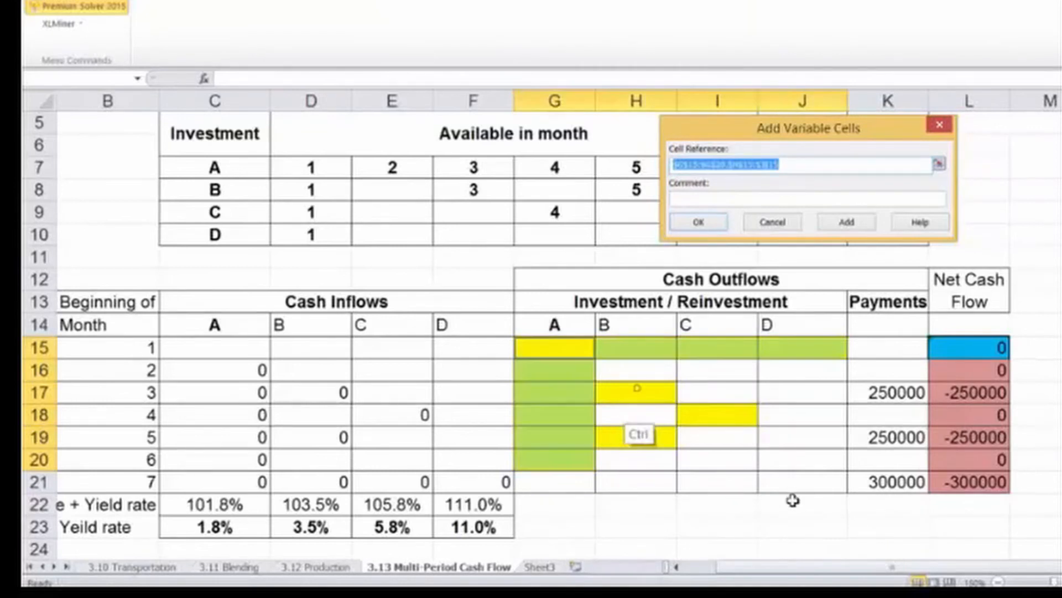
left_click(637, 389, "ctrl")
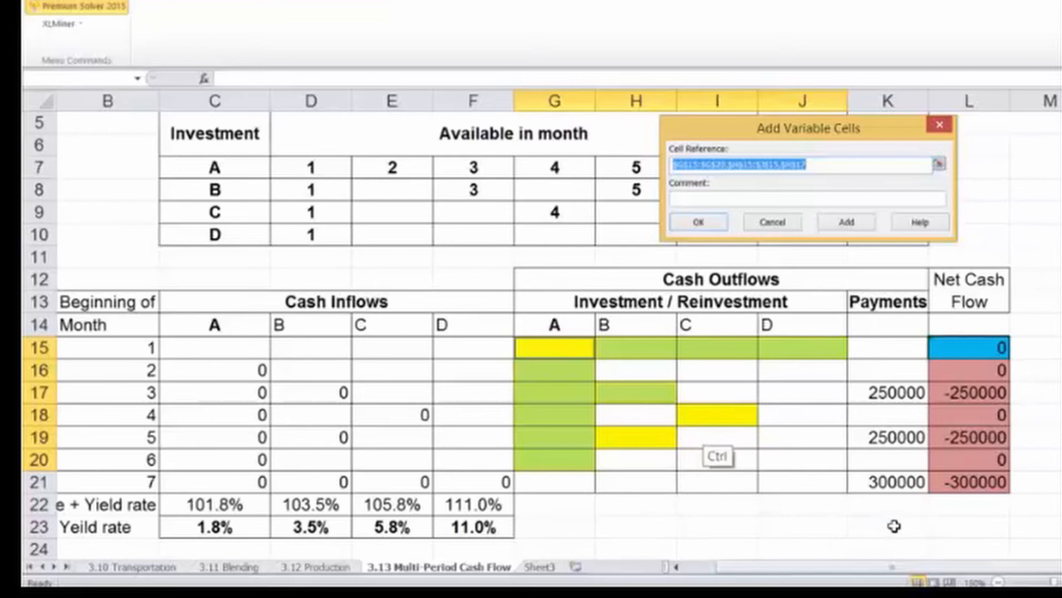
left_click(717, 415, "ctrl")
left_click(635, 437, "ctrl")
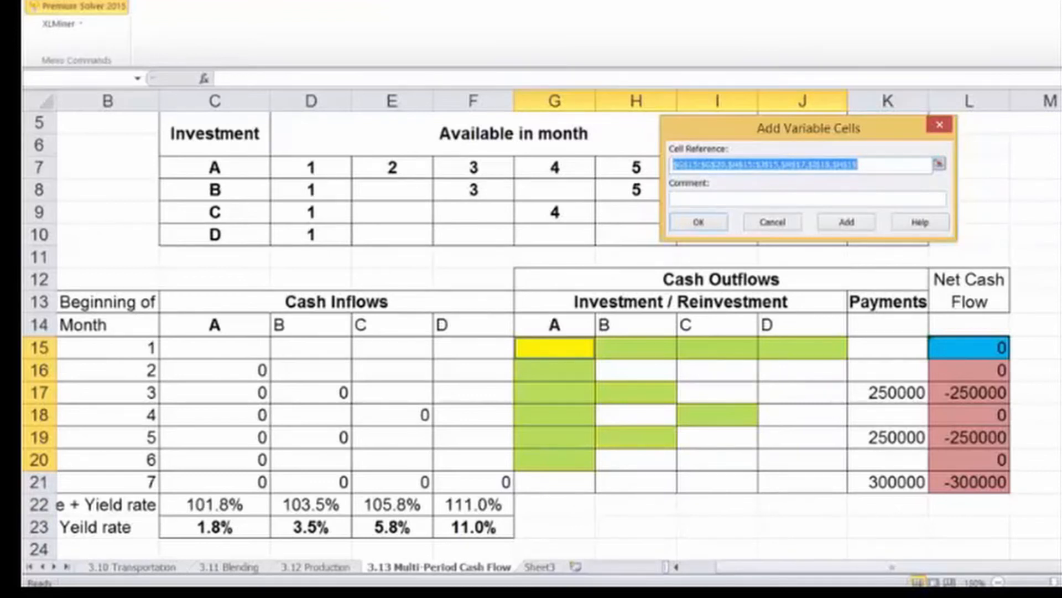
Replace the separate variable cell references with the single block G15:J20.
left_click(877, 165)
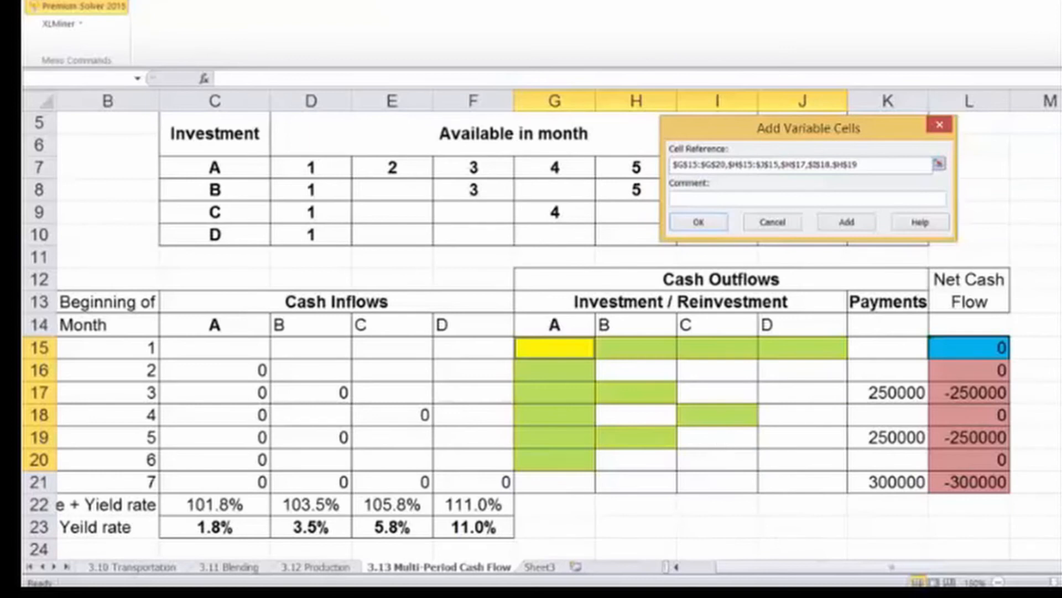
left_click_drag(860, 164, 682, 266)
key("BackSpace")
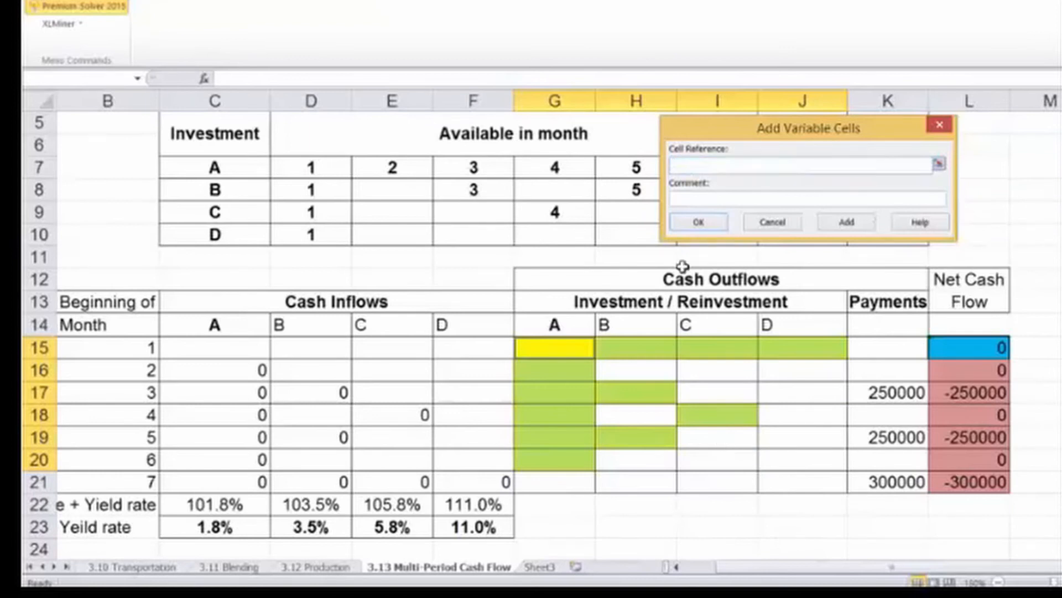
left_click_drag(555, 348, 963, 568)
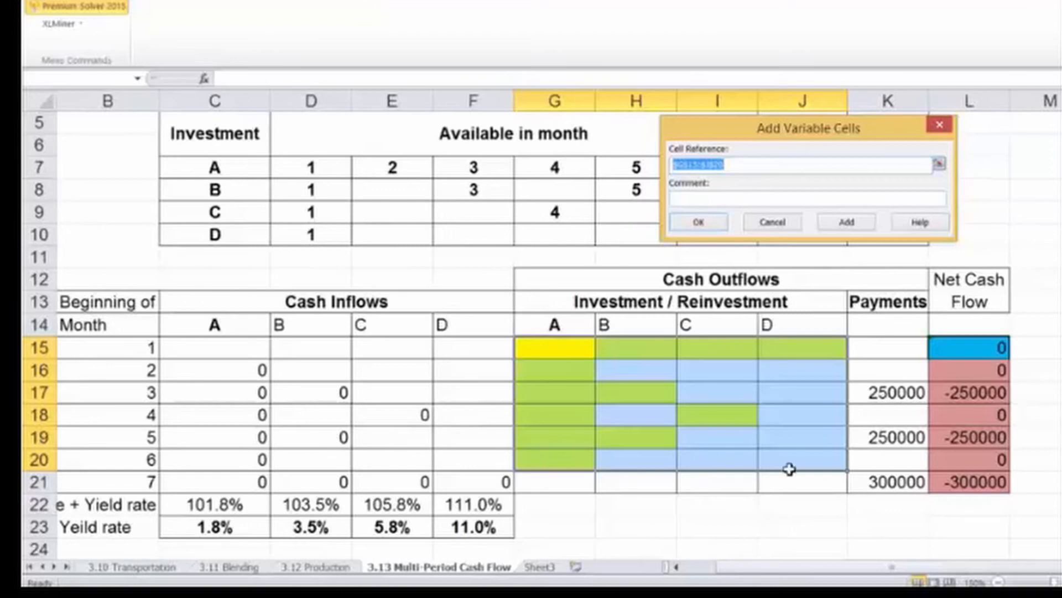
Examine the unshaded cells within H16:J20 that lie between the yellow investment cells.
left_click(636, 369)
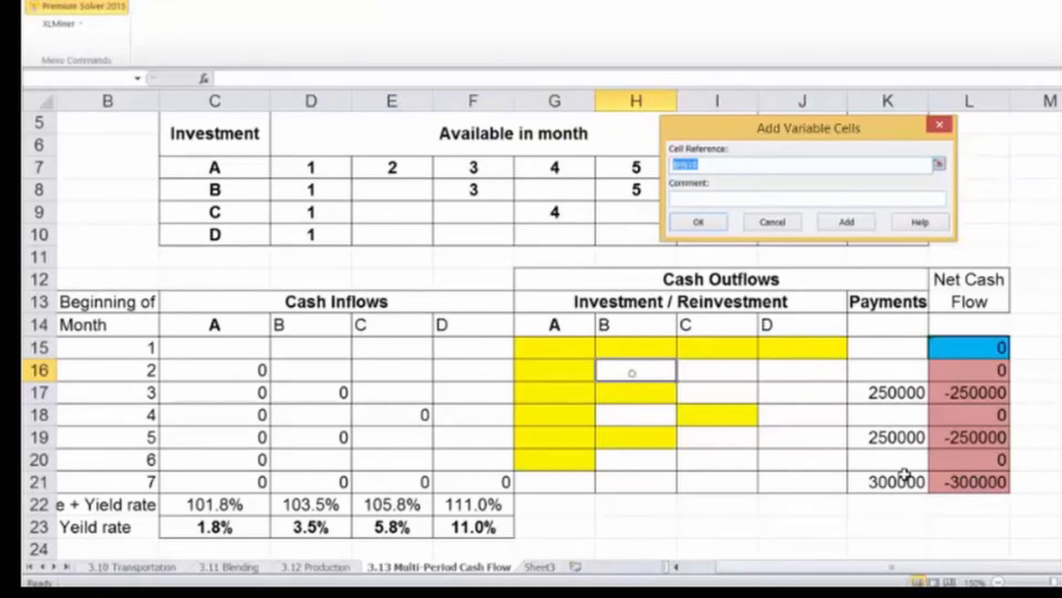
key("Right")
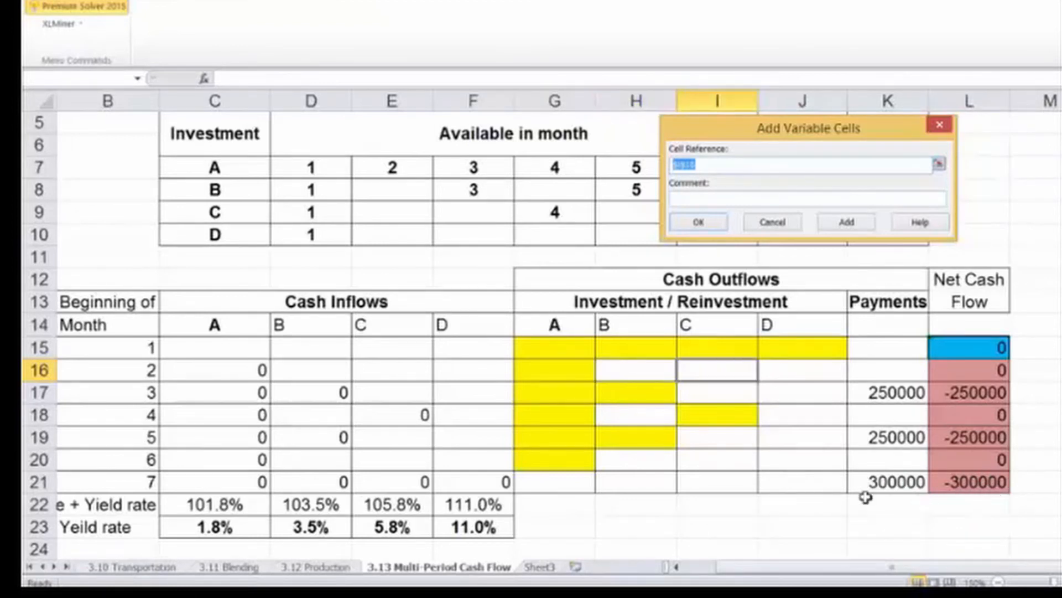
key("ctrl+Left")
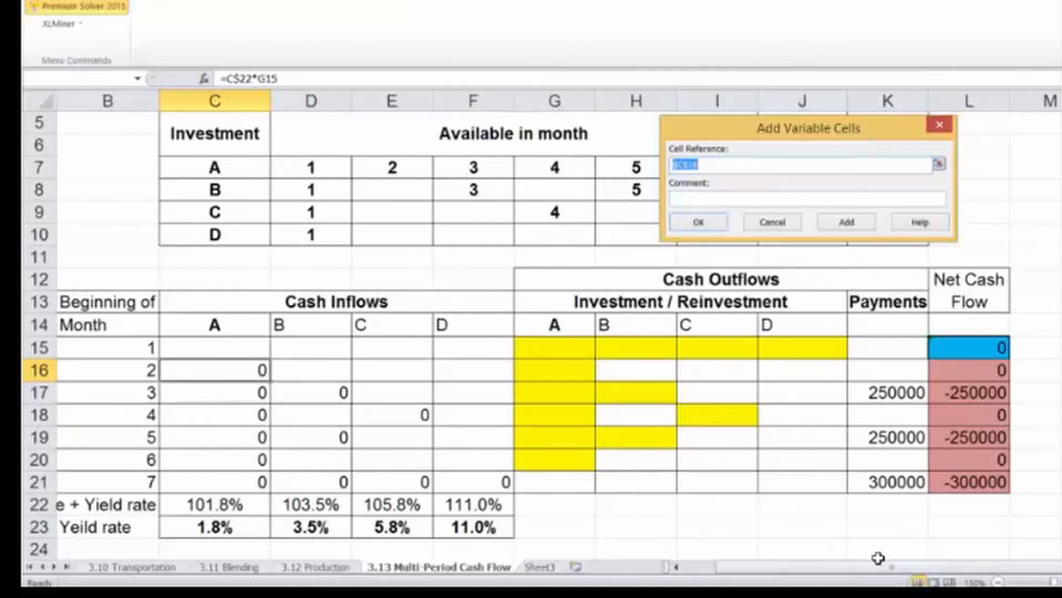
left_click(640, 373)
left_click(719, 369)
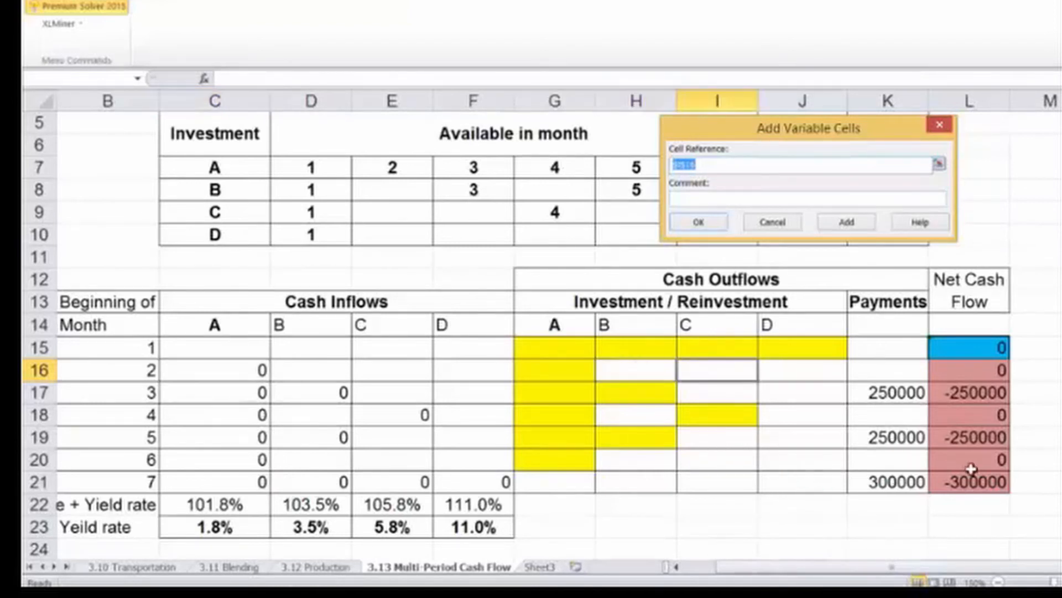
left_click(803, 370)
left_click(802, 392)
left_click(721, 395)
left_click(802, 415)
left_click(717, 437)
left_click(714, 459)
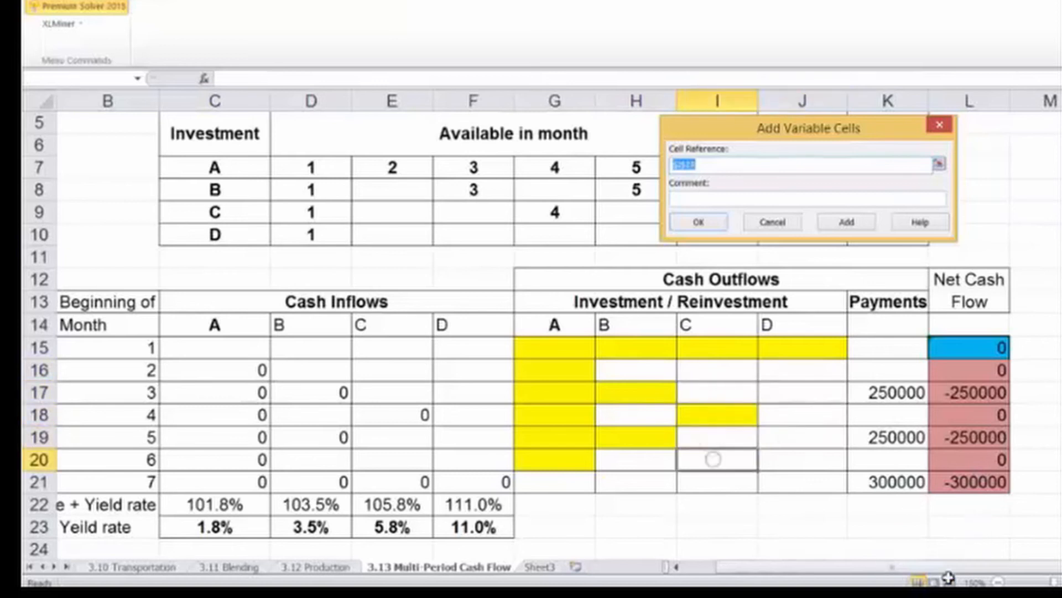
left_click(802, 459)
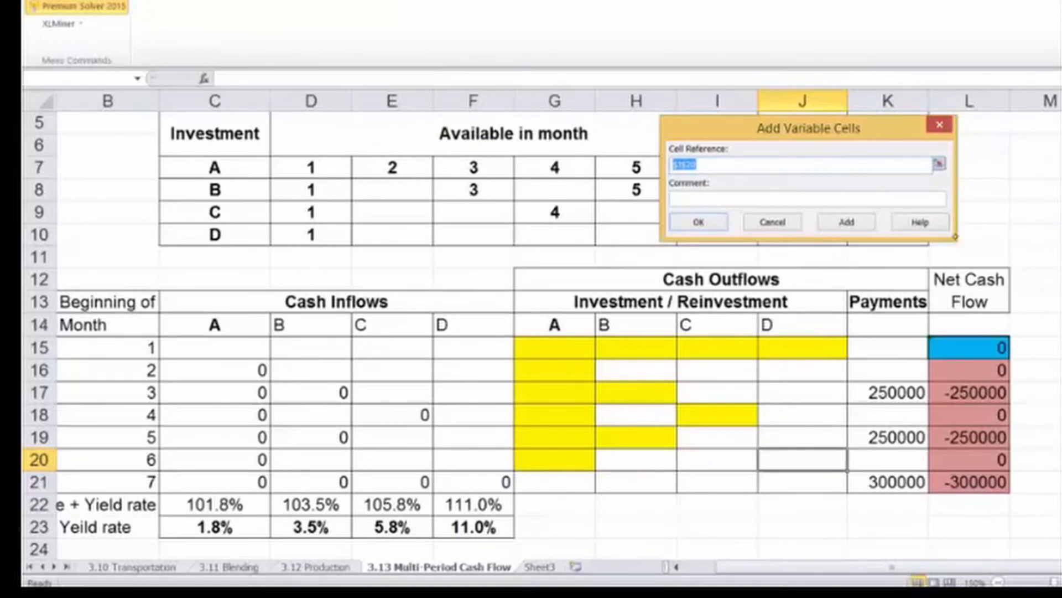
Reference the whole investment block G15:J20 as the variable cells and add it to the Solver model.
left_click_drag(554, 348, 802, 437)
left_click_drag(979, 552, 970, 566)
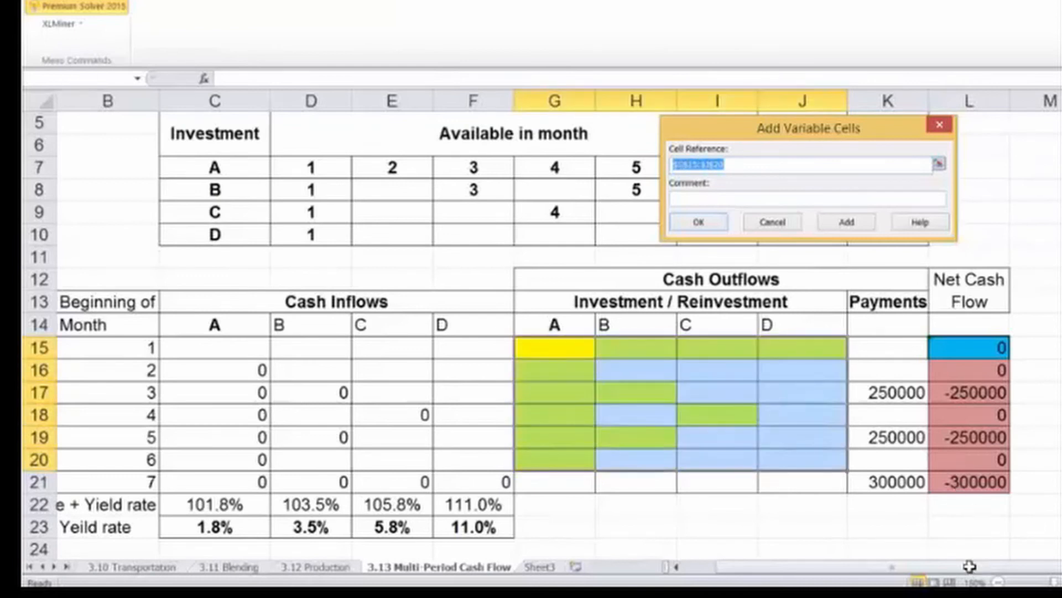
key("Return")
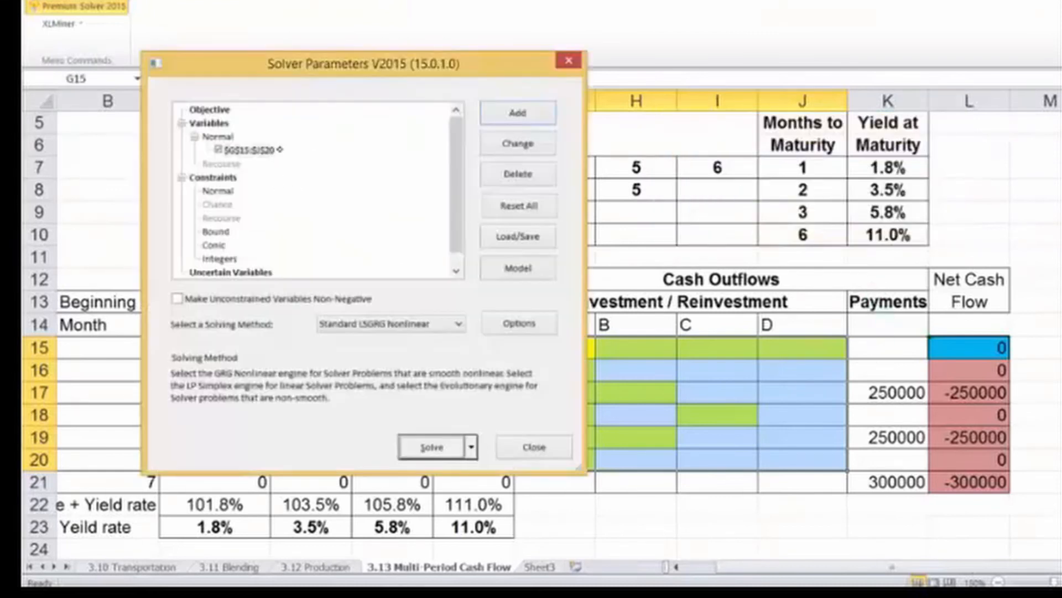
Add month 1 net cash flow cell L15 as the objective to maximize.
left_click(518, 113)
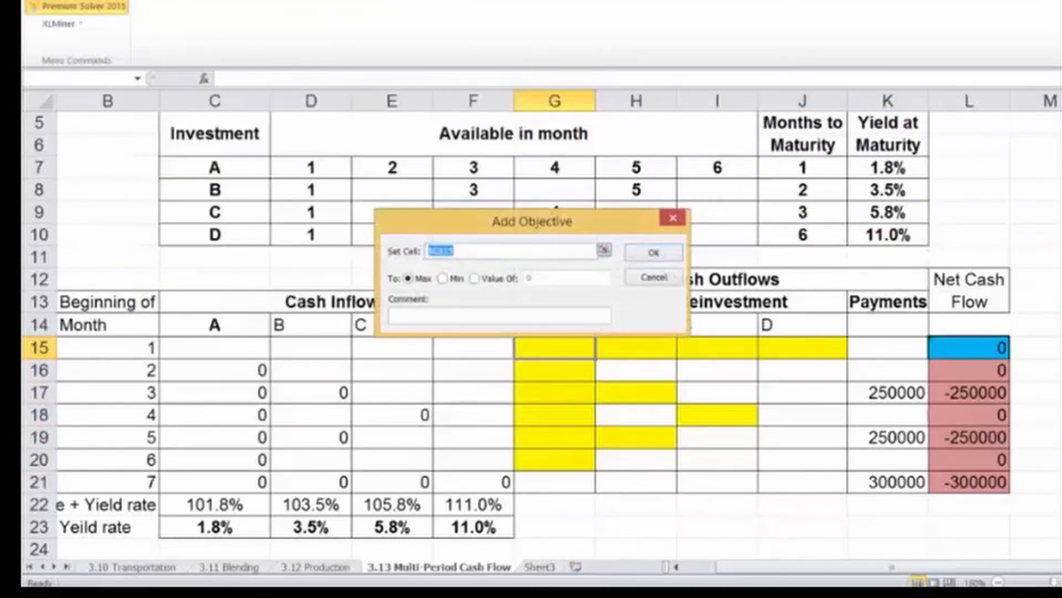
left_click(966, 345)
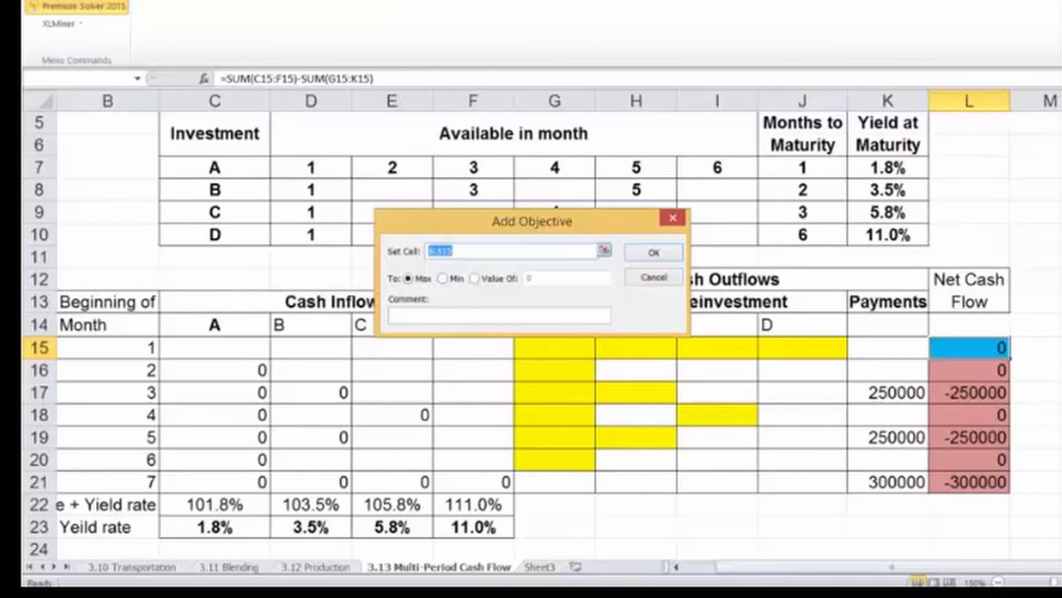
key("Return")
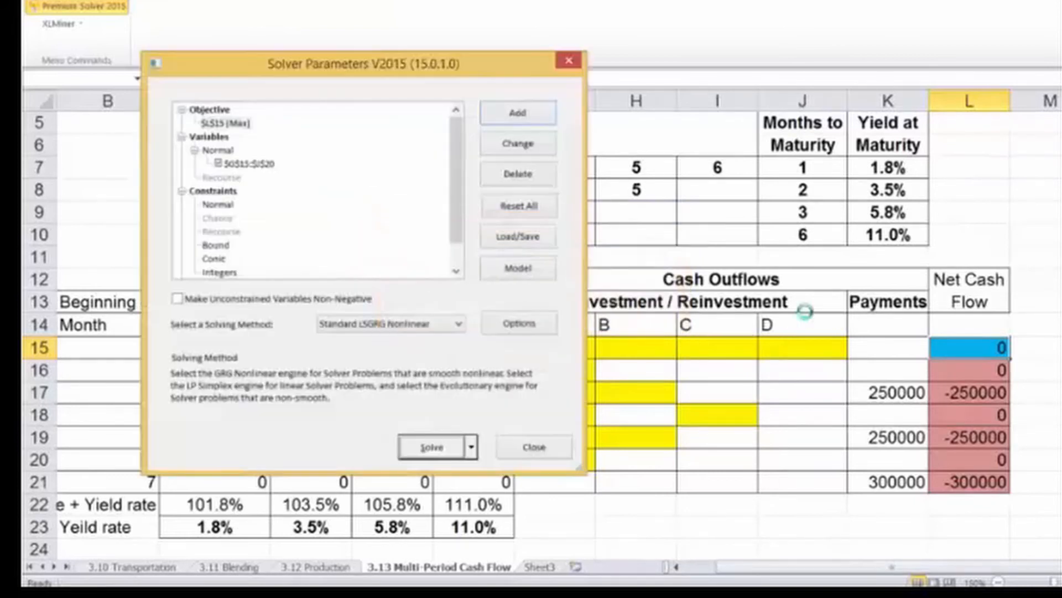
Add a constraint requiring net cash flows L16:L21 to be >= 0.
left_click(225, 190)
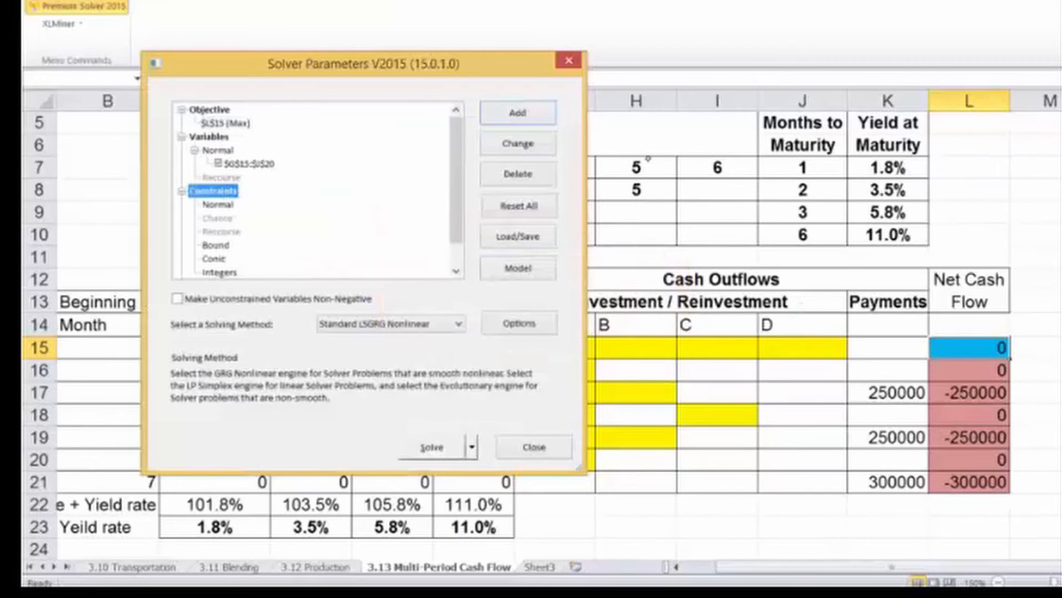
left_click(509, 114)
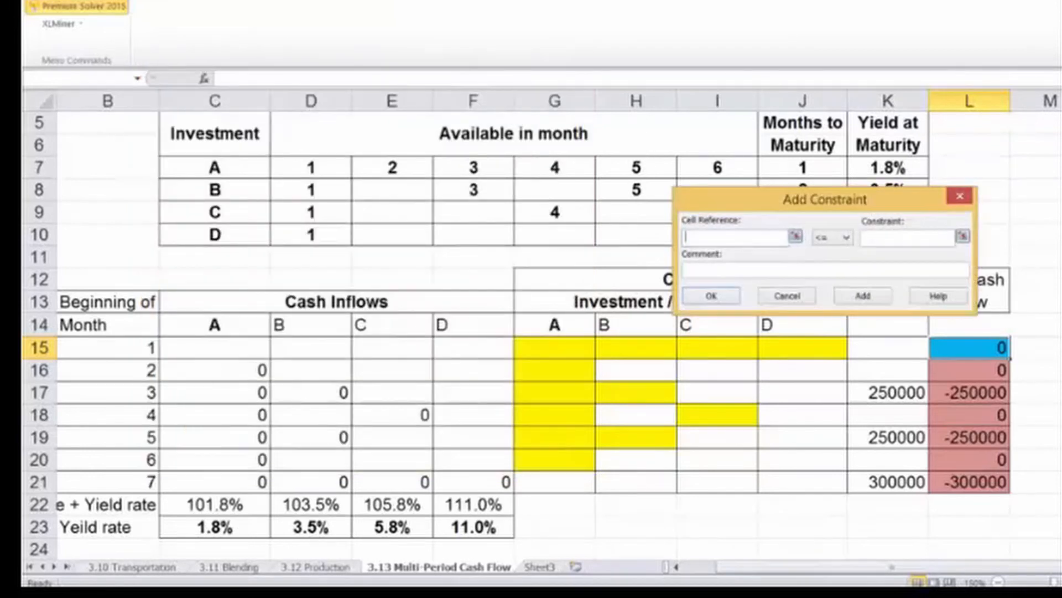
left_click_drag(969, 370, 969, 482)
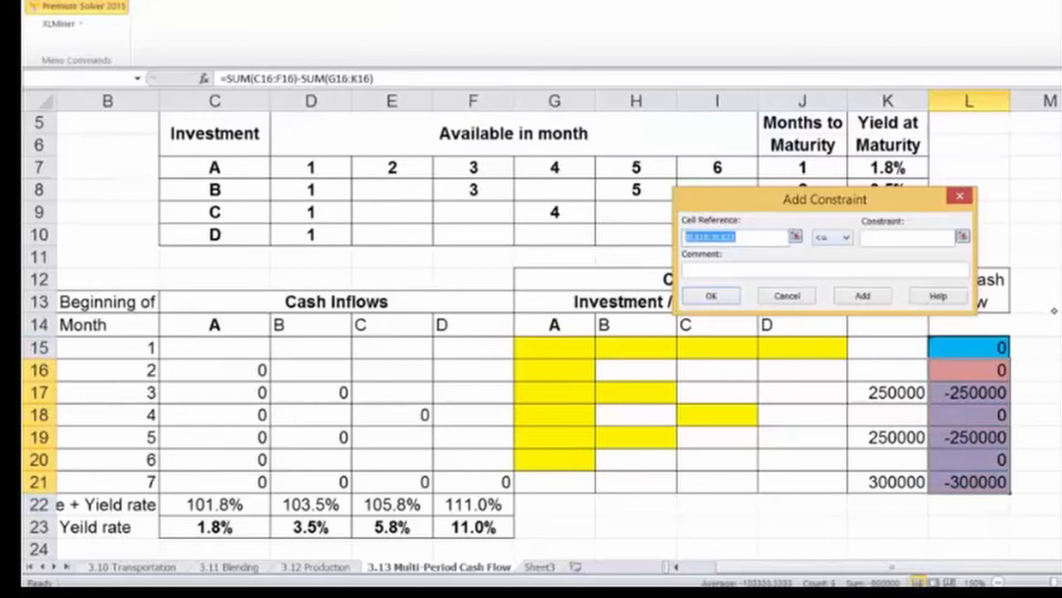
left_click(832, 237)
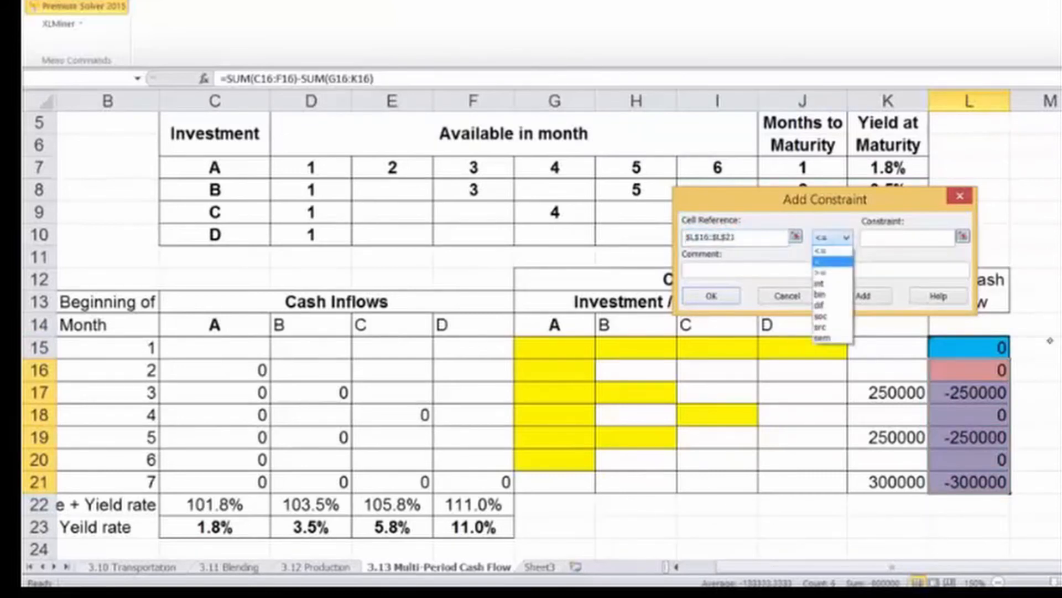
left_click(842, 272)
left_click(875, 237)
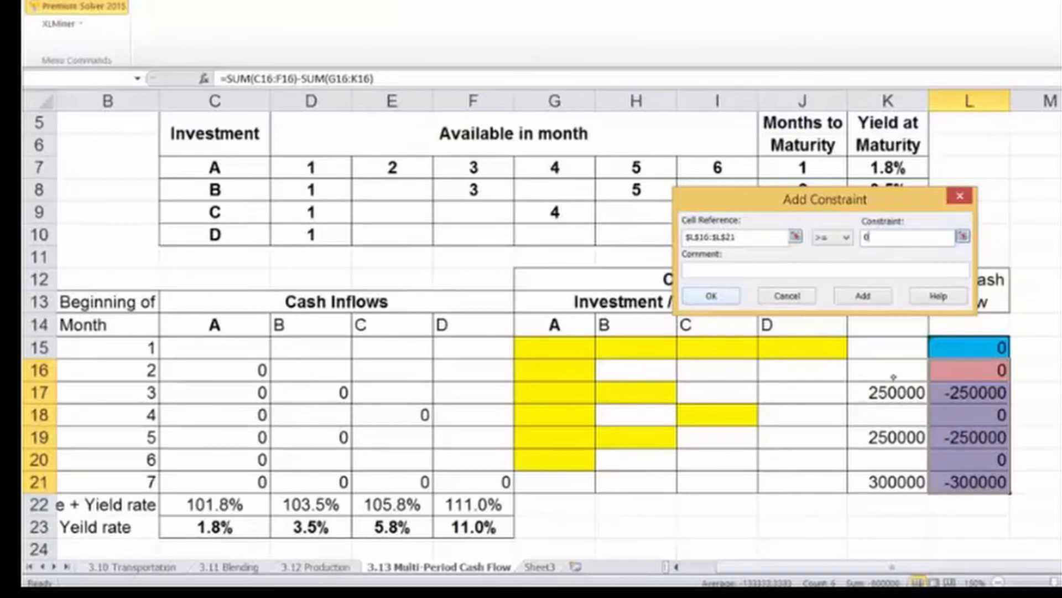
key("Return")
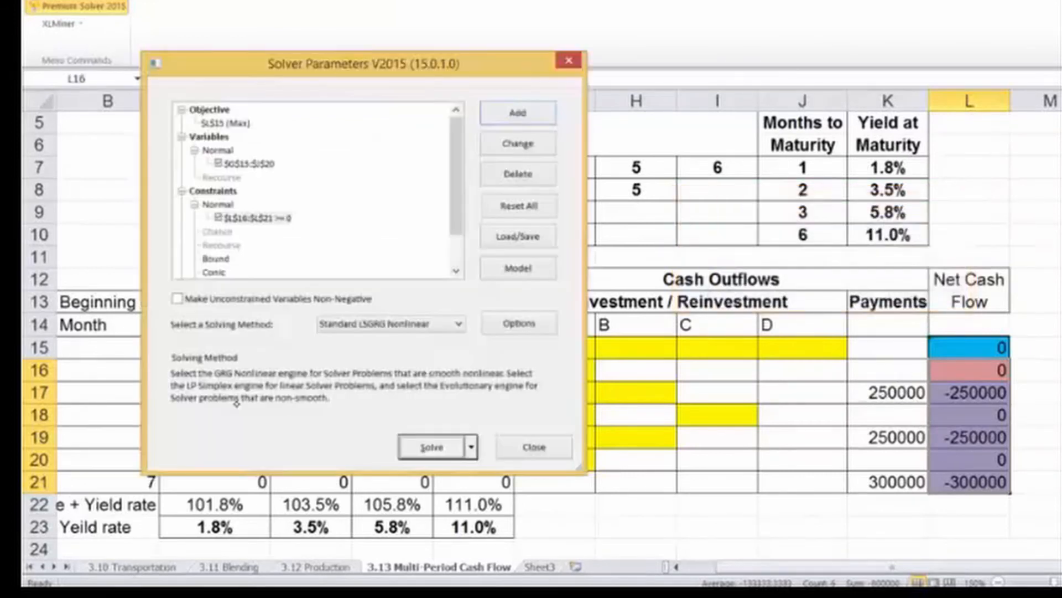
Make unconstrained variables non-negative and choose Standard LP/Quadratic as the solving method.
left_click(177, 299)
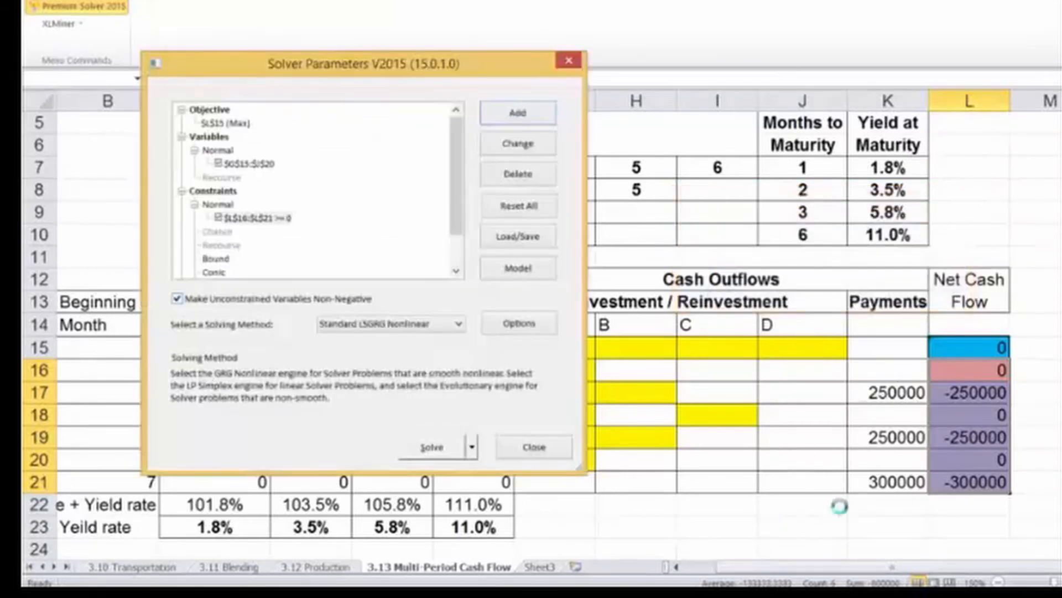
key("alt+Down")
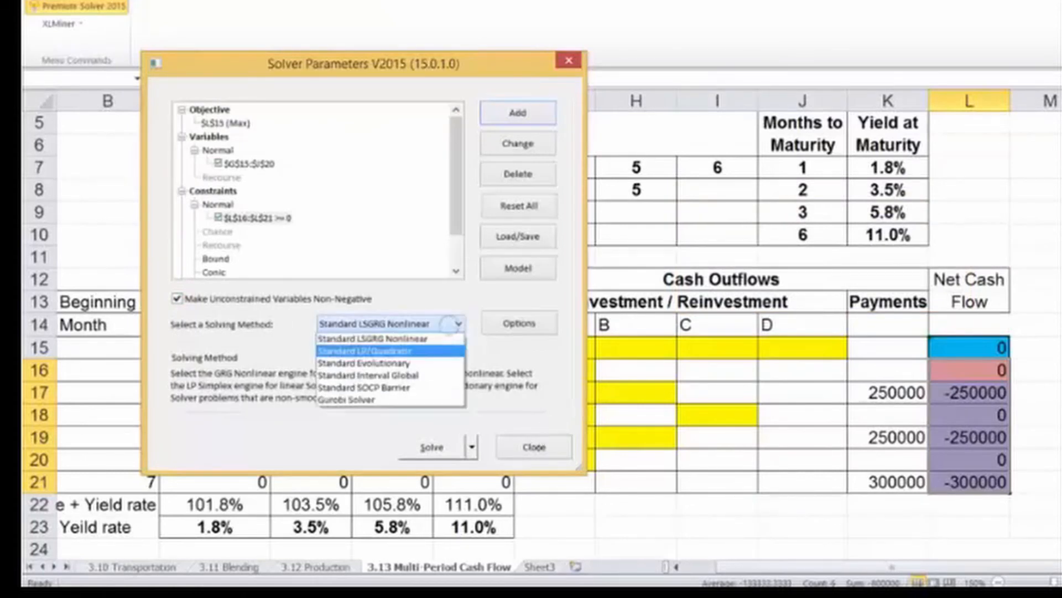
key("Down")
key("Down")
left_click(404, 352)
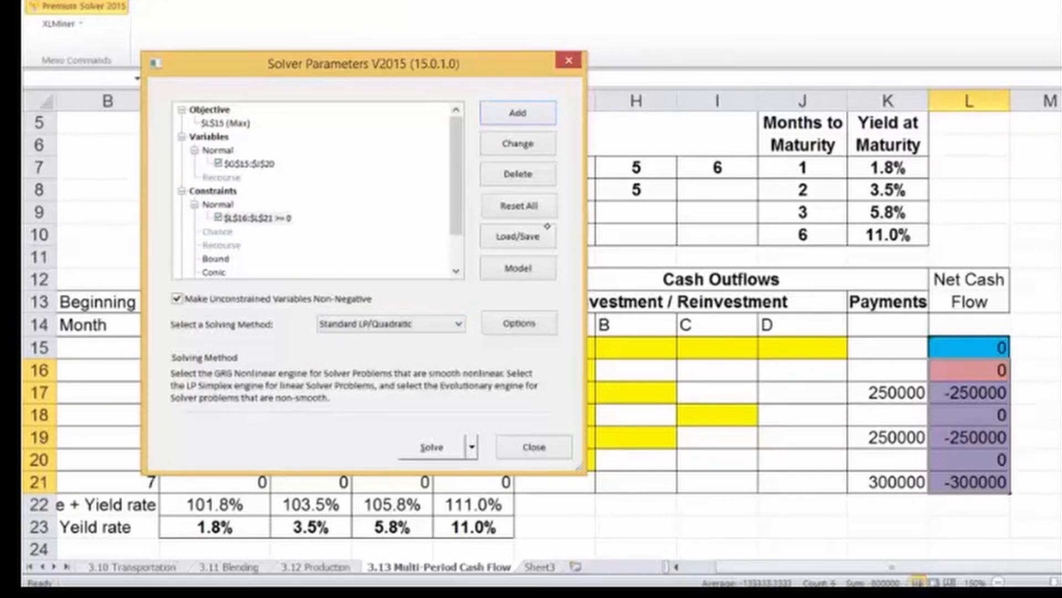
left_click_drag(457, 227, 559, 191)
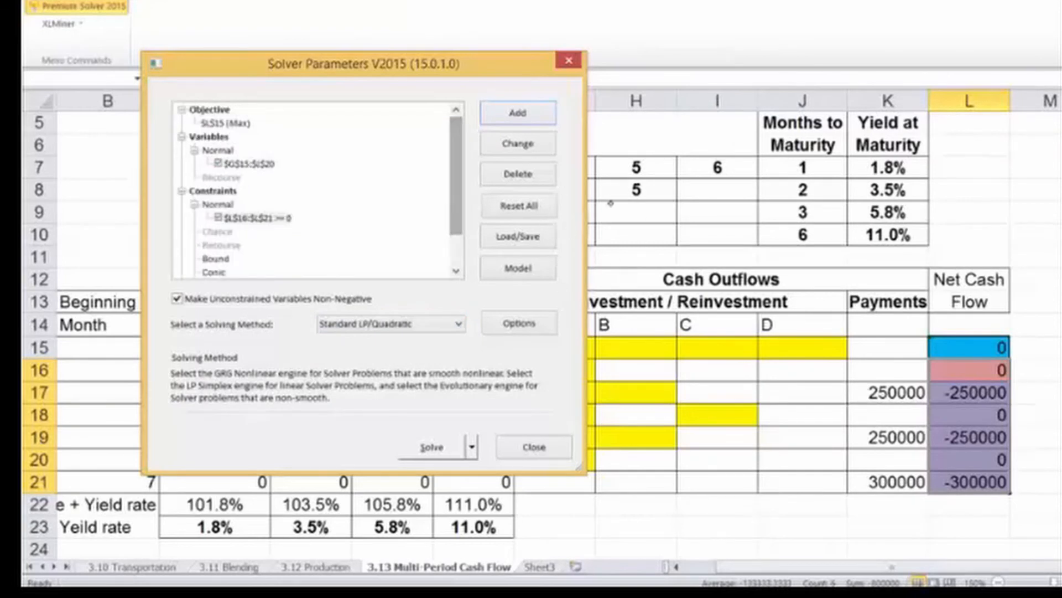
Solve the model, keep the Solver solution and select the objective cell L15.
key("Return")
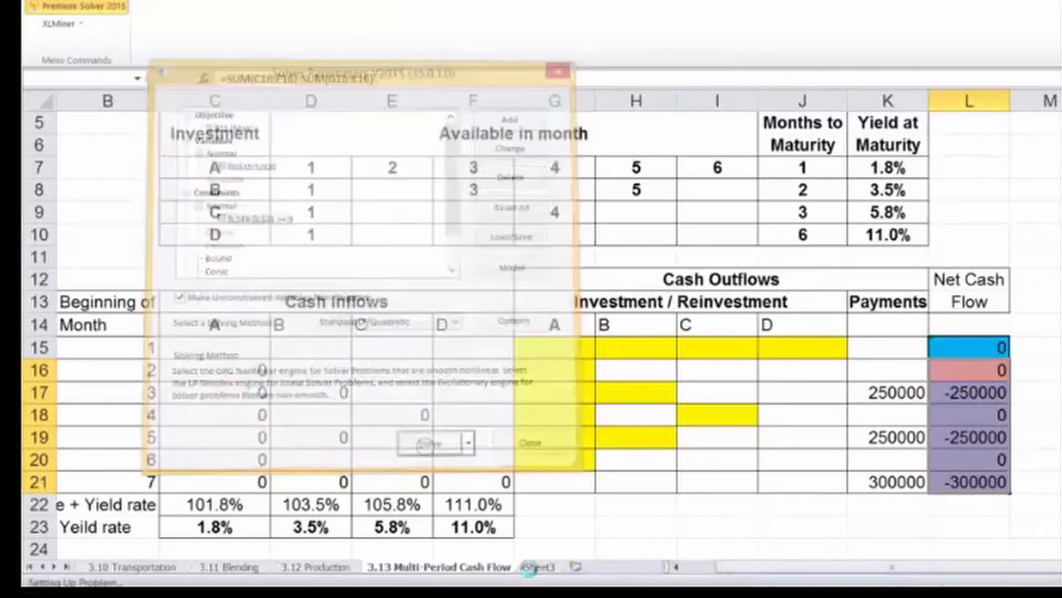
key("Return")
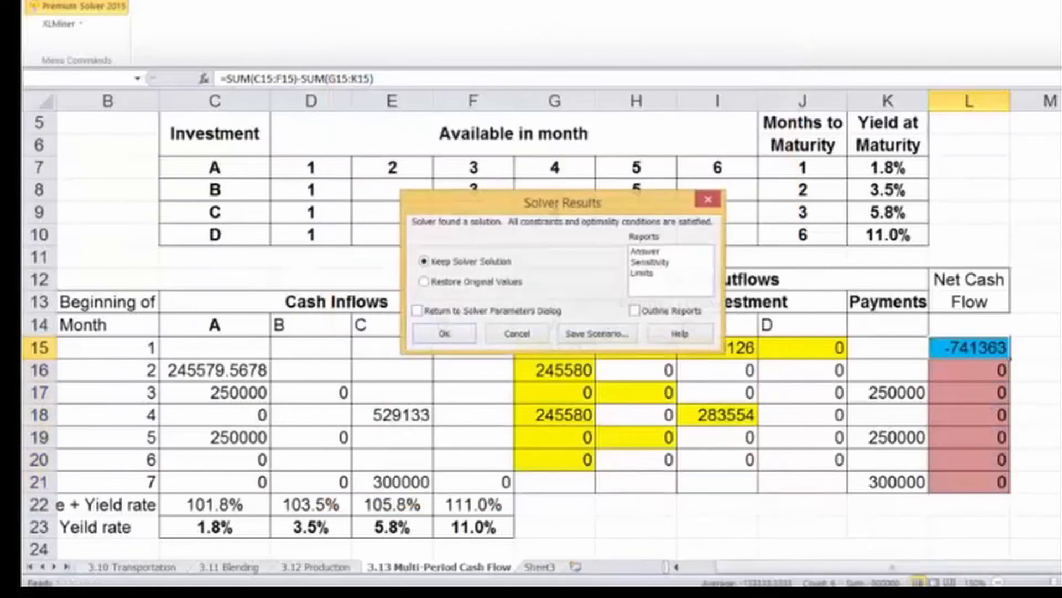
key("Return")
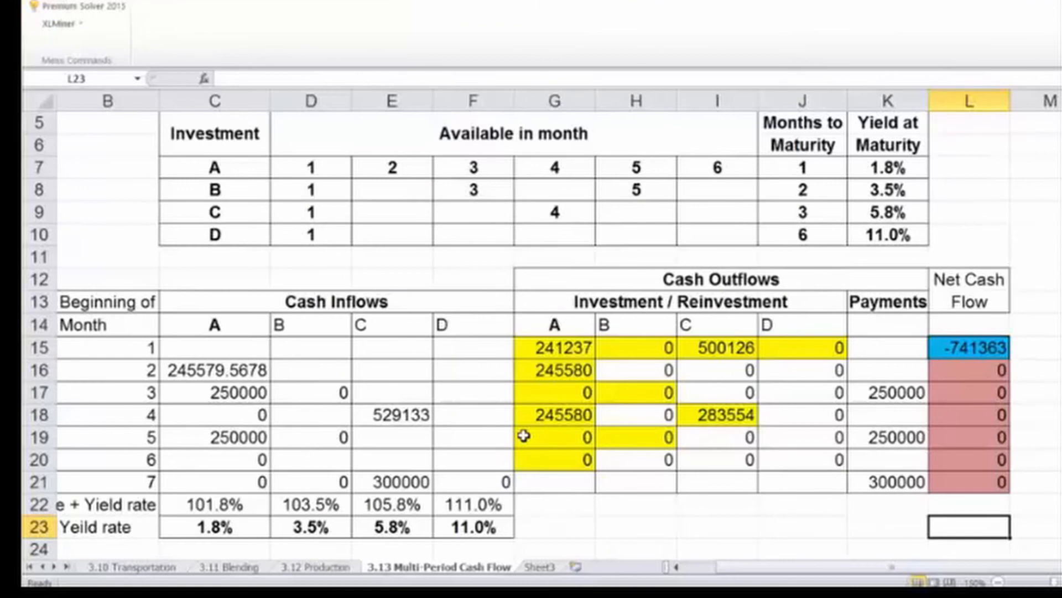
left_click(970, 348)
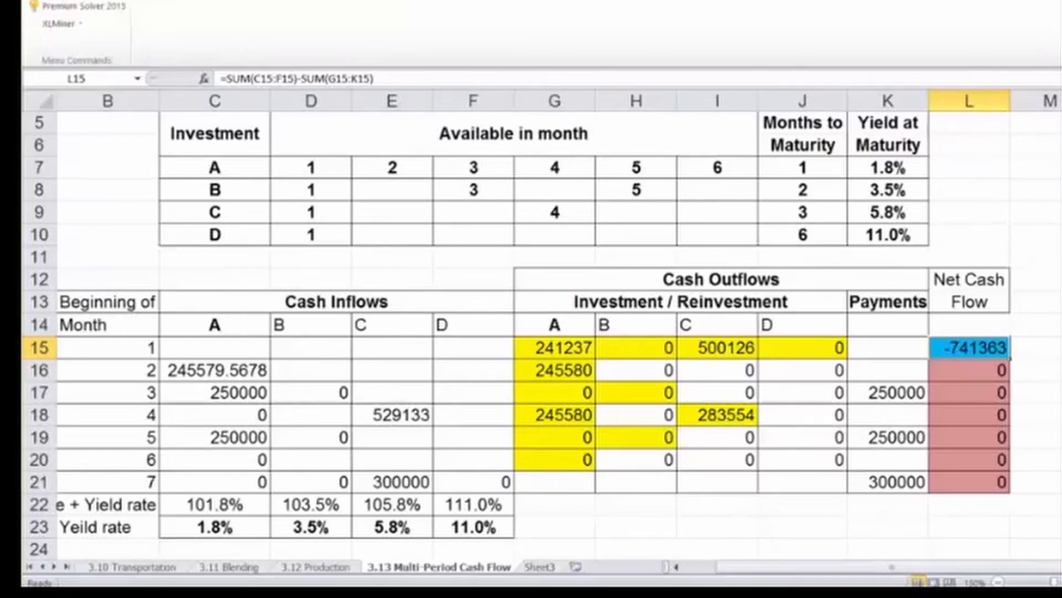
Format the cash flow cells C15:L21 as Currency with the $ symbol and 0 decimal places.
left_click_drag(216, 347, 968, 482)
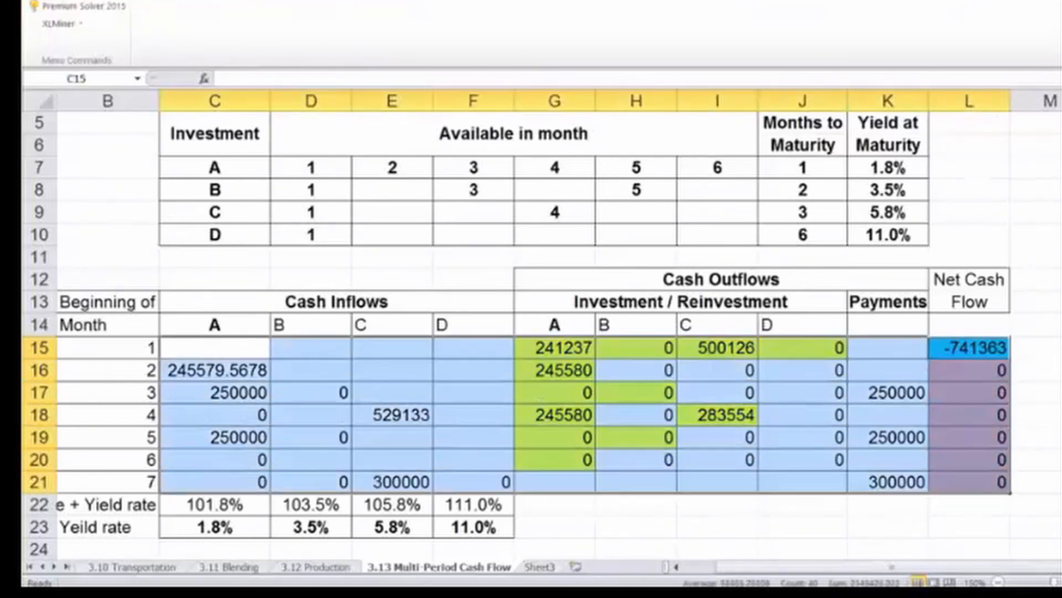
key("ctrl+1")
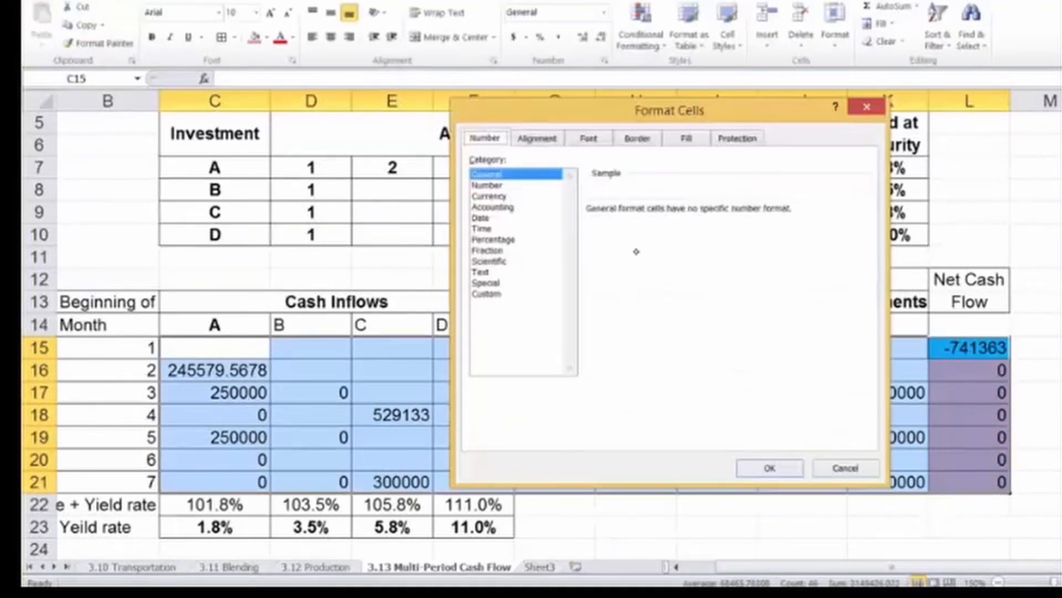
key("Down")
key("Down")
key("Tab")
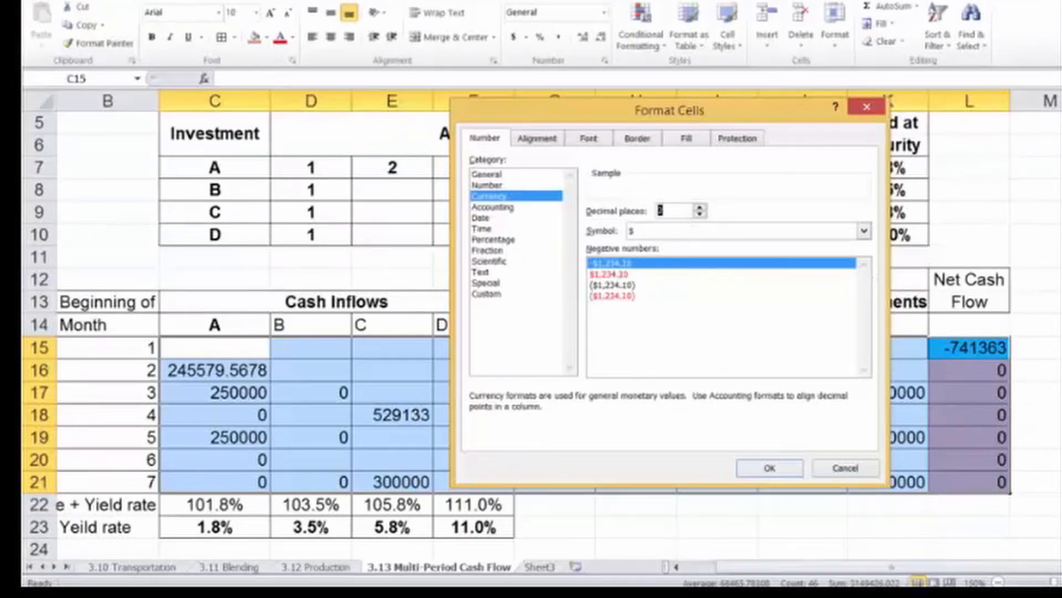
type("0")
key("Return")
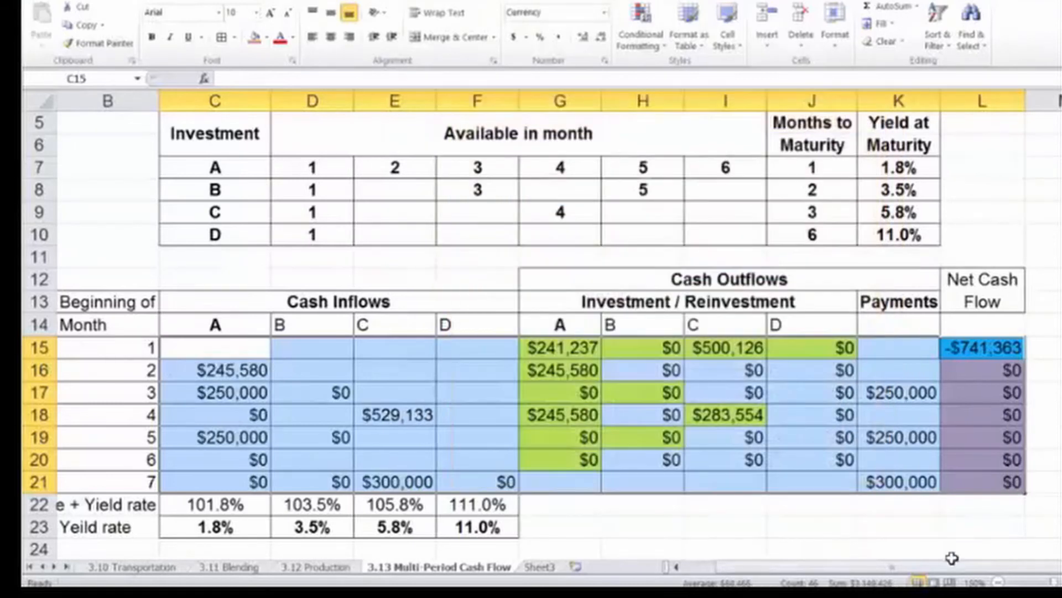
left_click(974, 530)
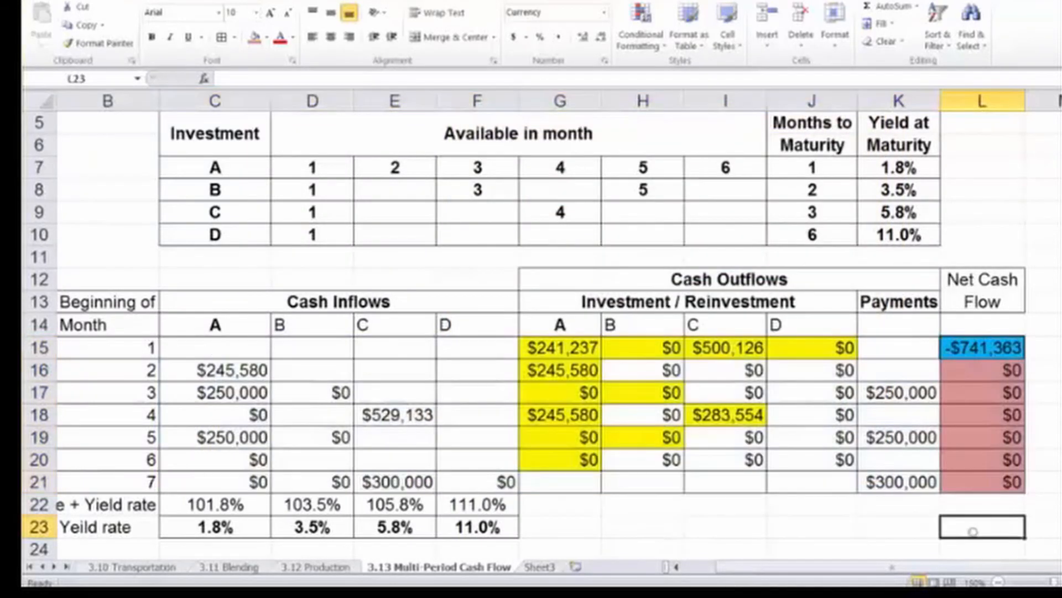
Center the contents of the cash flow table B13:L23.
left_click_drag(108, 301, 996, 528)
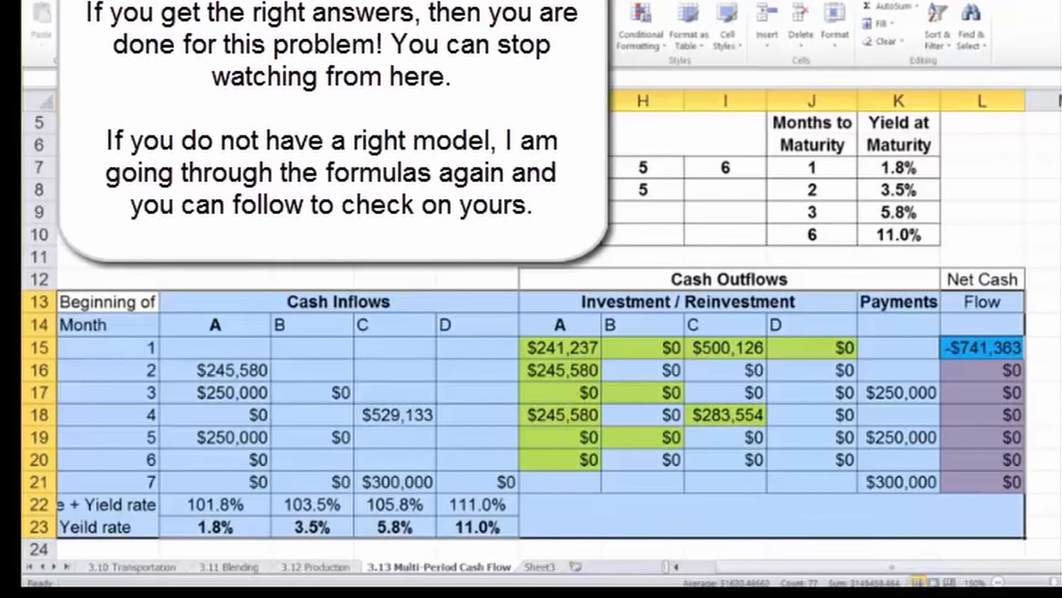
key("ctrl+e")
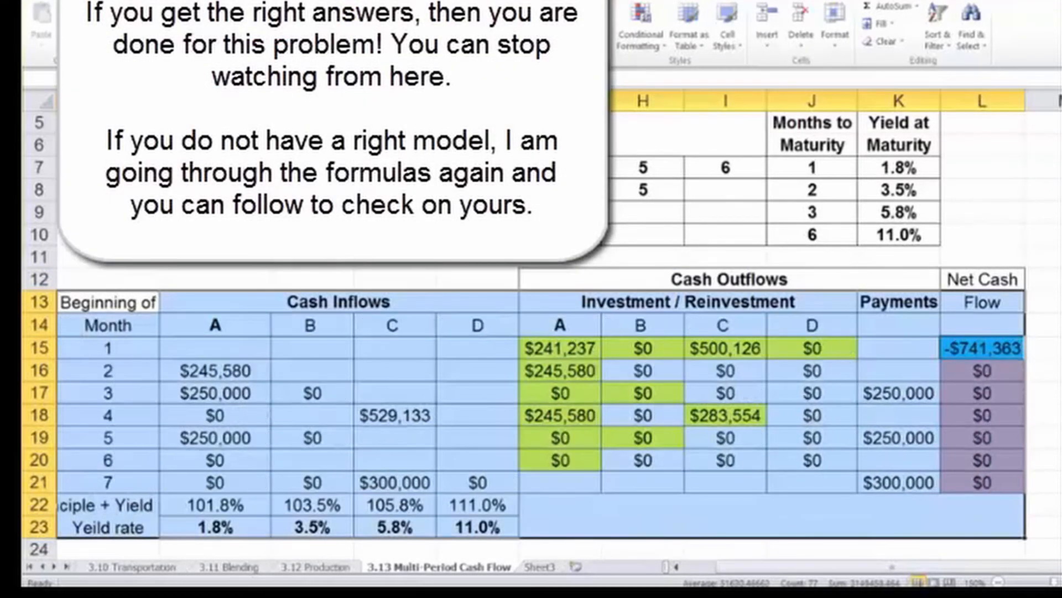
Inspect the cell references in the investment A cash inflow formulas for months 2 and 7 (C16 and C21).
left_click(982, 393)
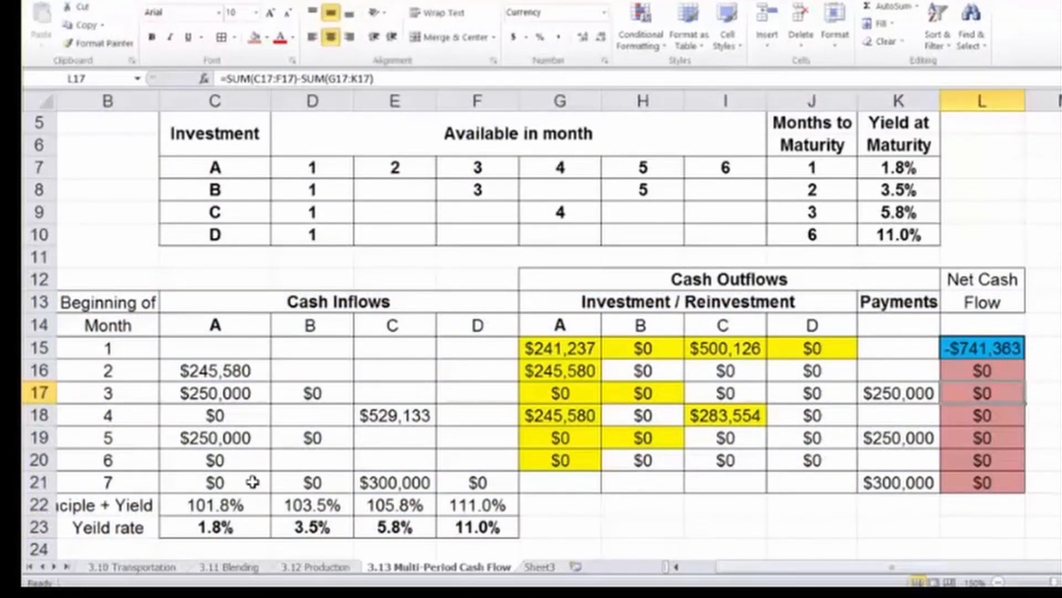
left_click(260, 371)
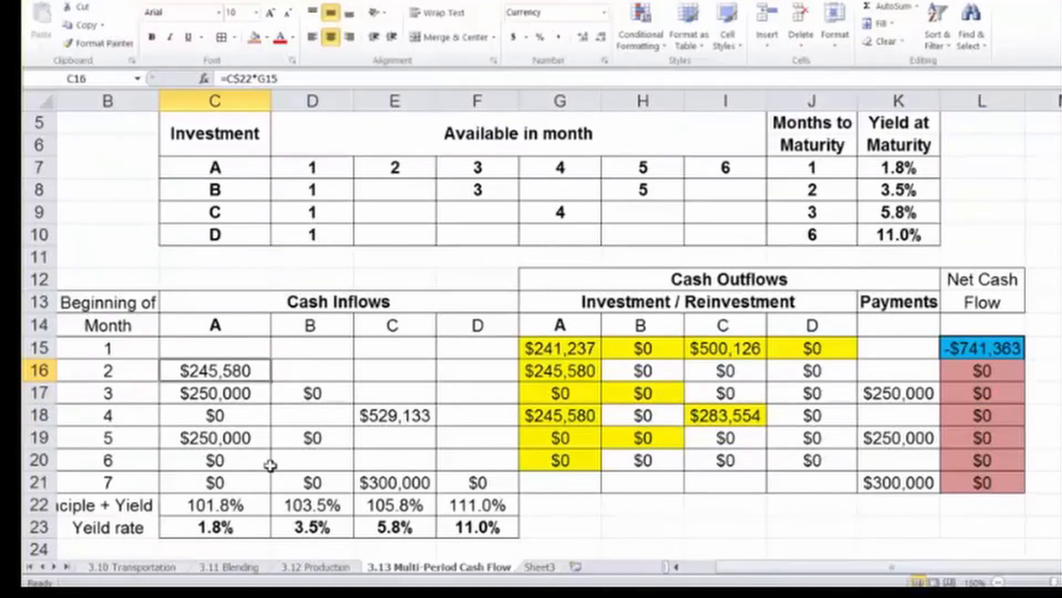
key("F2")
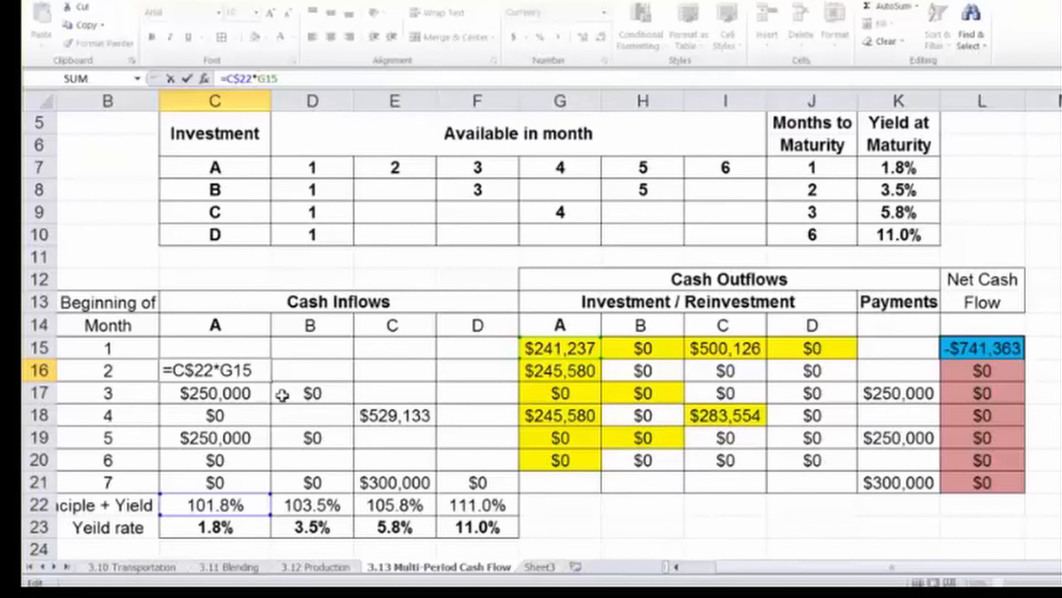
key("Return")
key("Down")
key("Down")
key("Down")
key("Down")
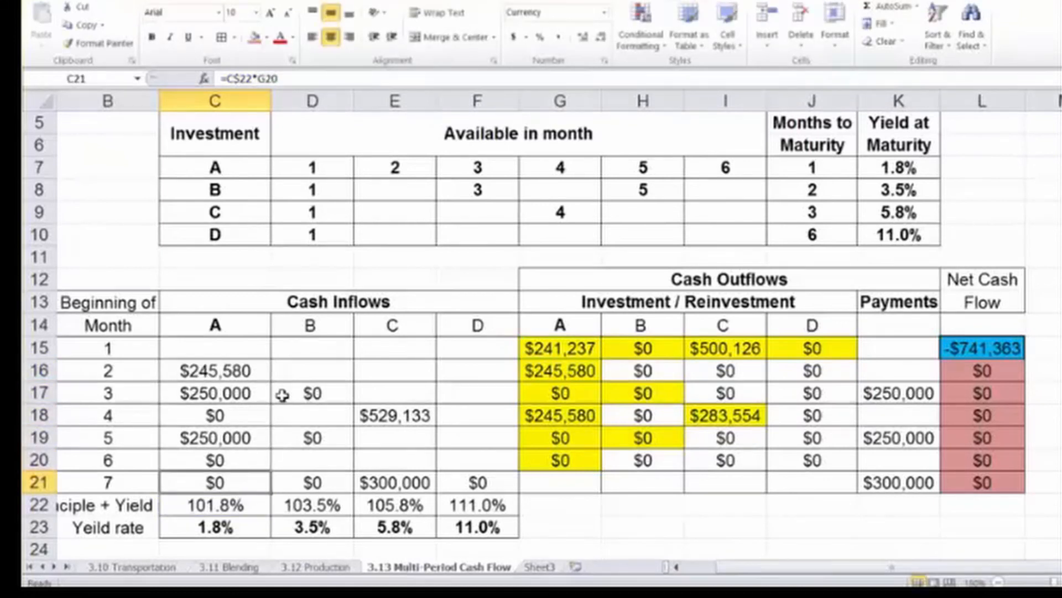
key("F2")
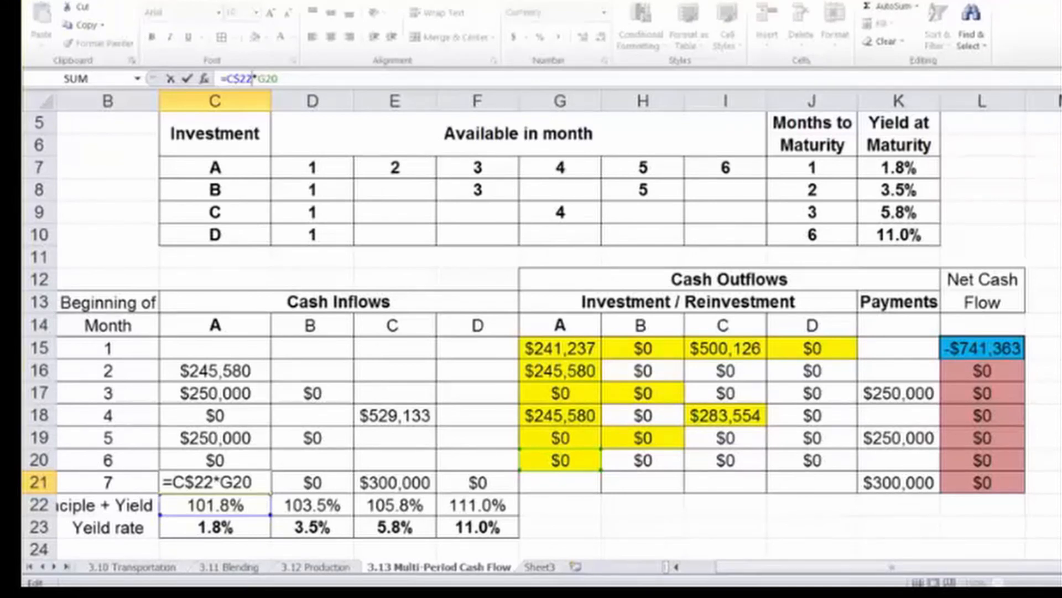
key("Return")
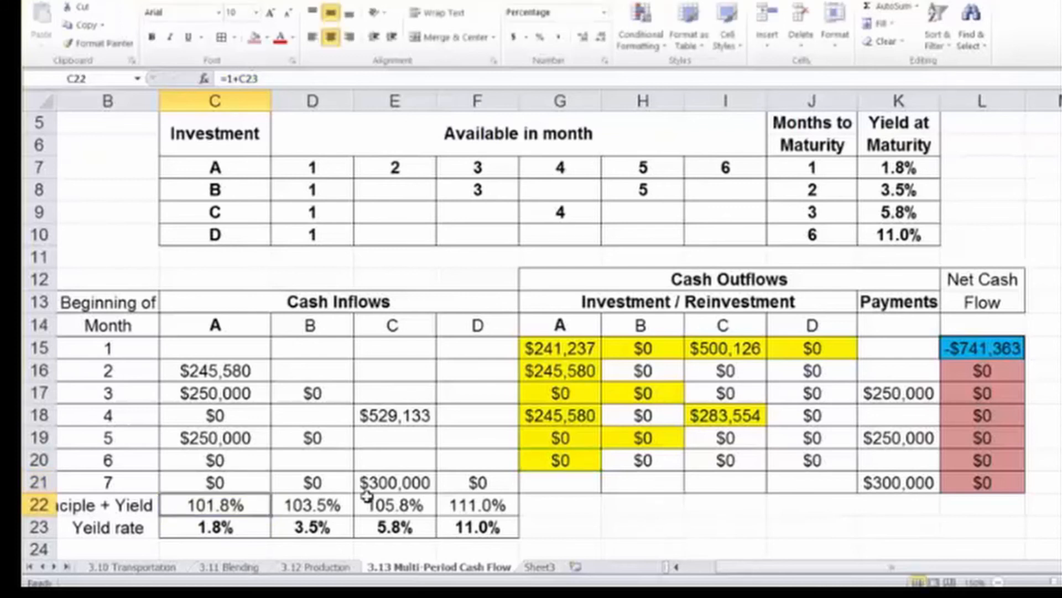
Inspect the investment B cash inflow formulas for months 3 and 5 (D17 and D19).
left_click(313, 393)
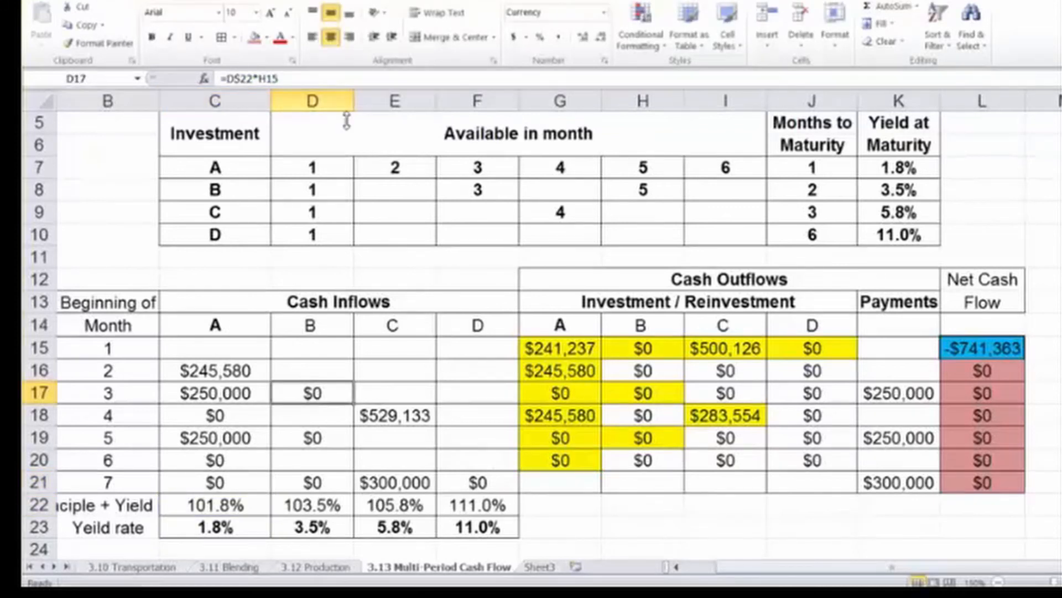
left_click(253, 79)
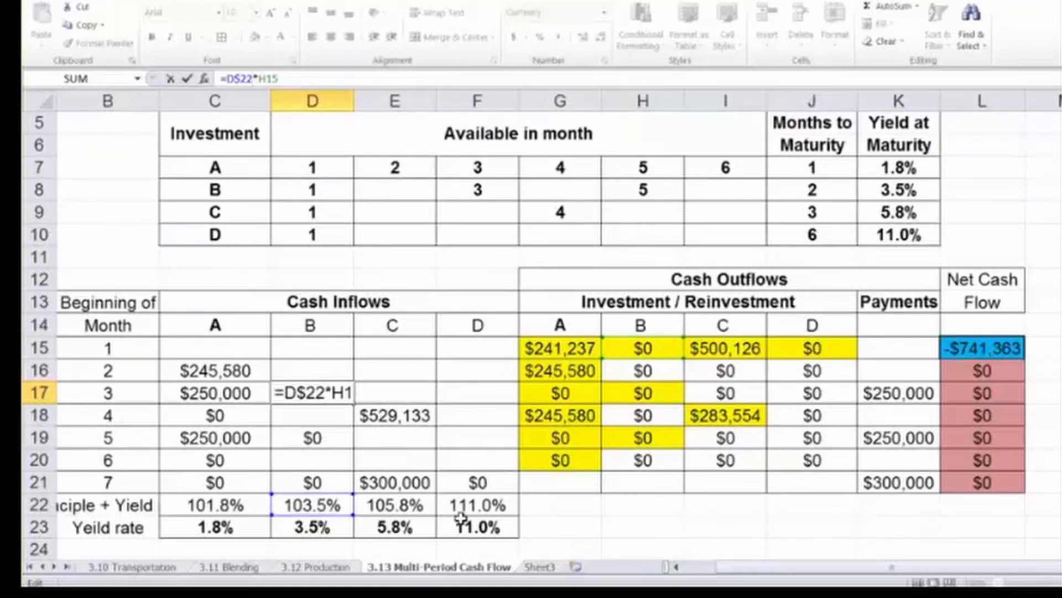
key("Return")
key("Down")
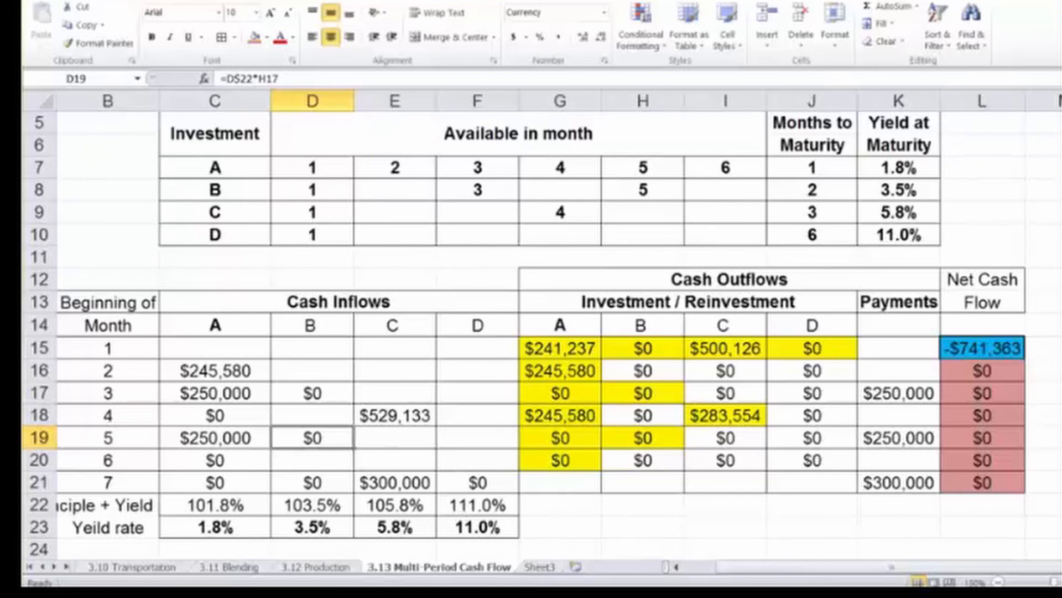
Examine which cells the investment B cash inflow formula for month 7 in D21 refers to.
key("Down")
key("Down")
key("Left")
key("Left")
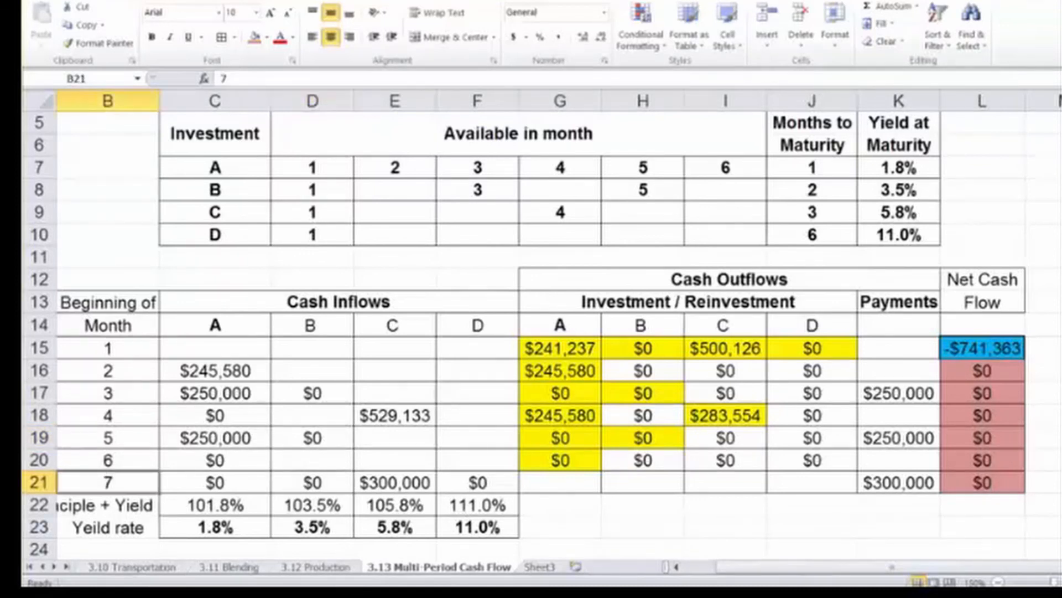
key("Right")
key("Right")
key("Up")
key("Up")
key("Down")
key("Down")
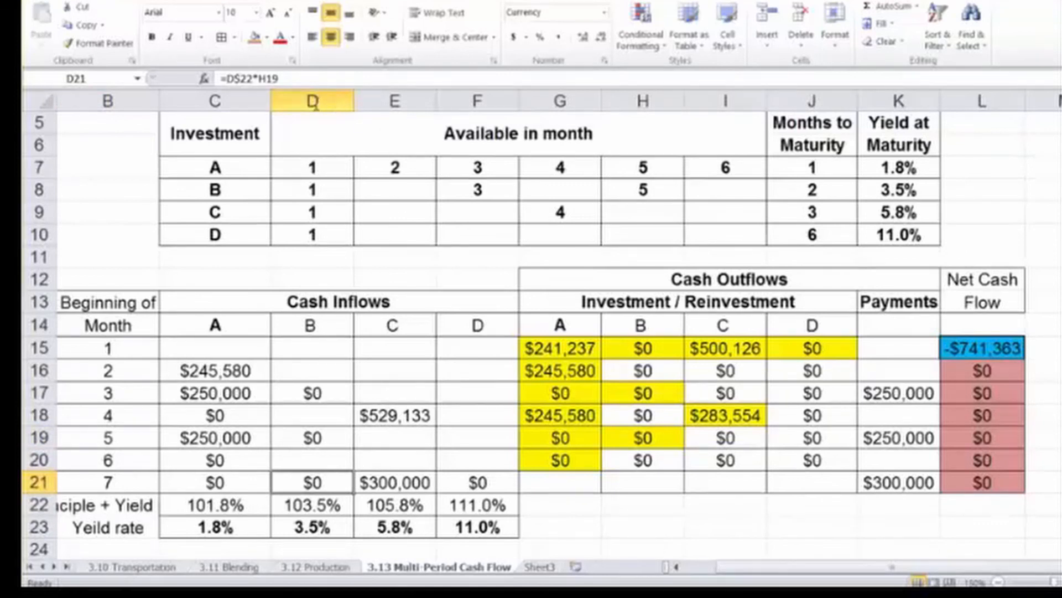
left_click(258, 78)
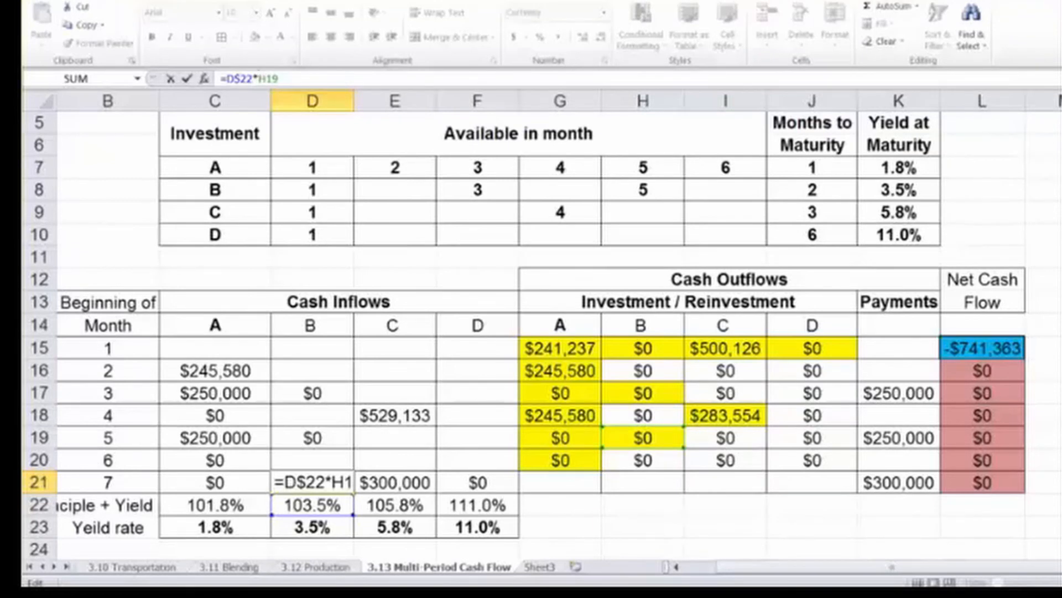
key("Return")
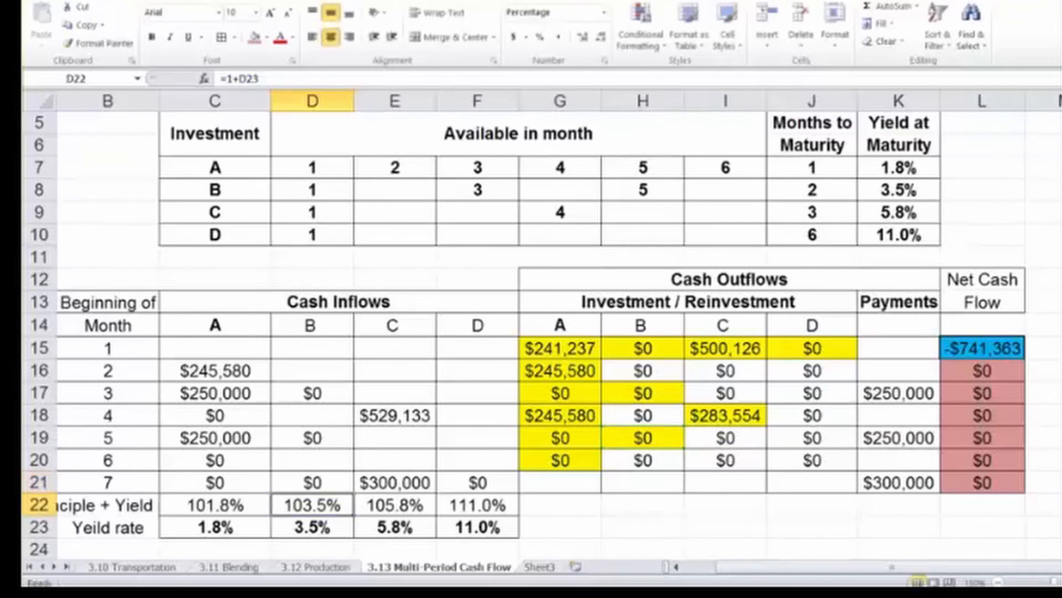
key("Up")
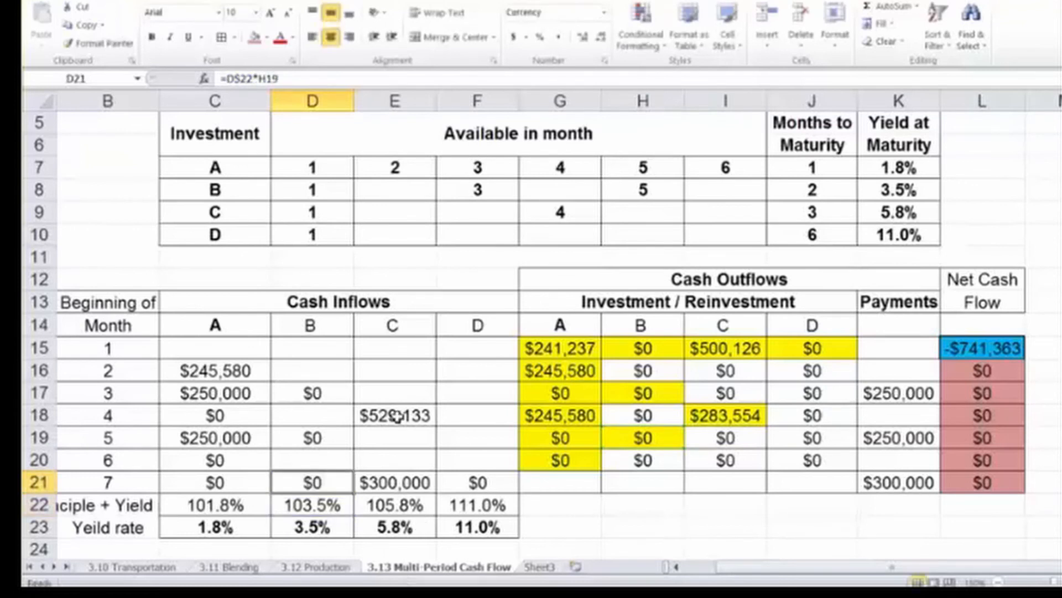
left_click(253, 79)
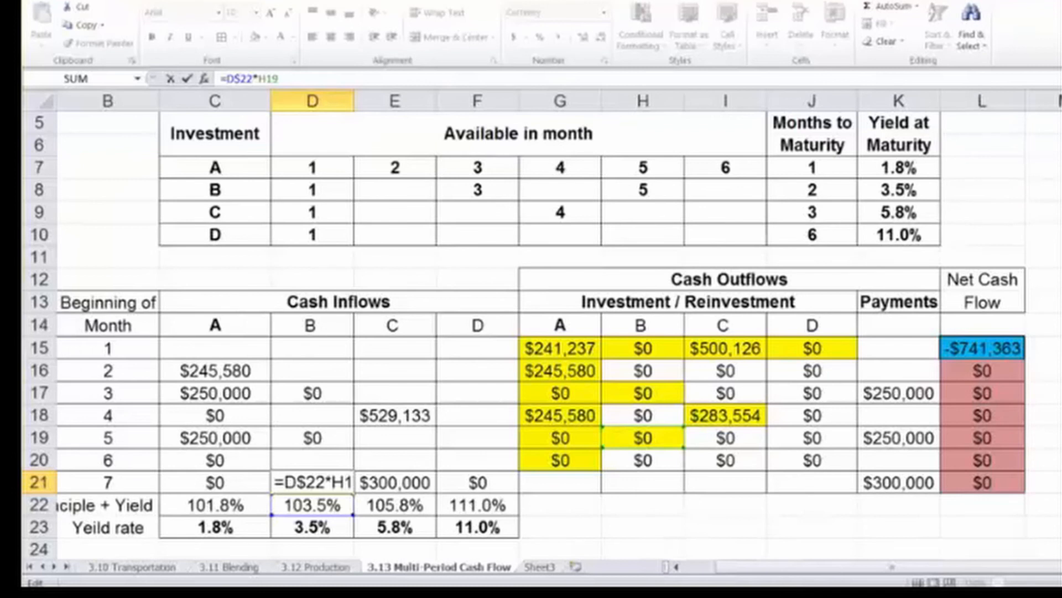
key("Return")
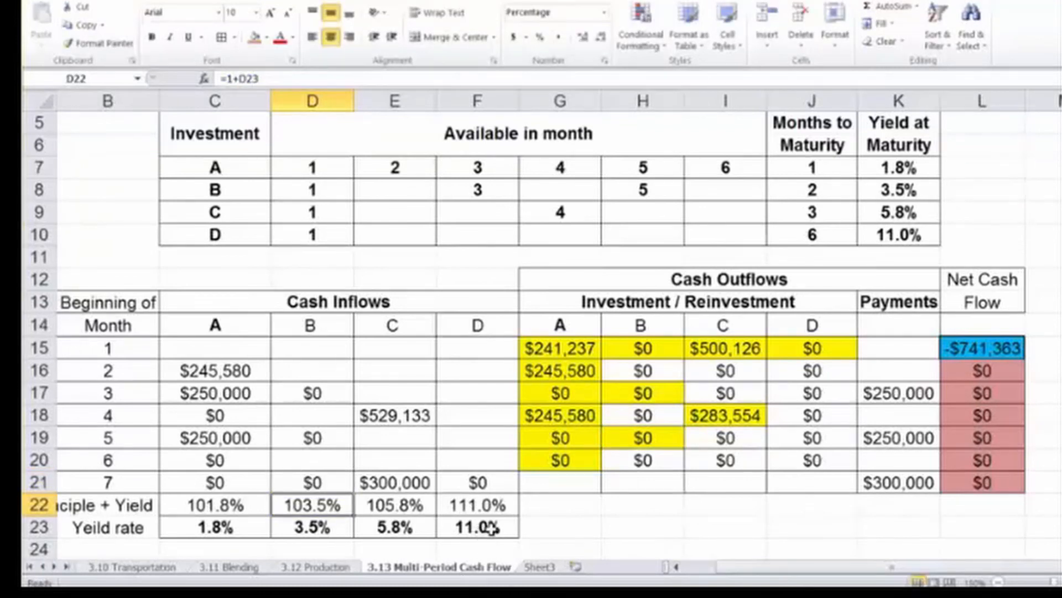
Inspect the cell references in the investment C cash inflow formulas for months 4 and 7 (E18 and E21).
key("Up")
key("Up")
key("Up")
key("Up")
key("Right")
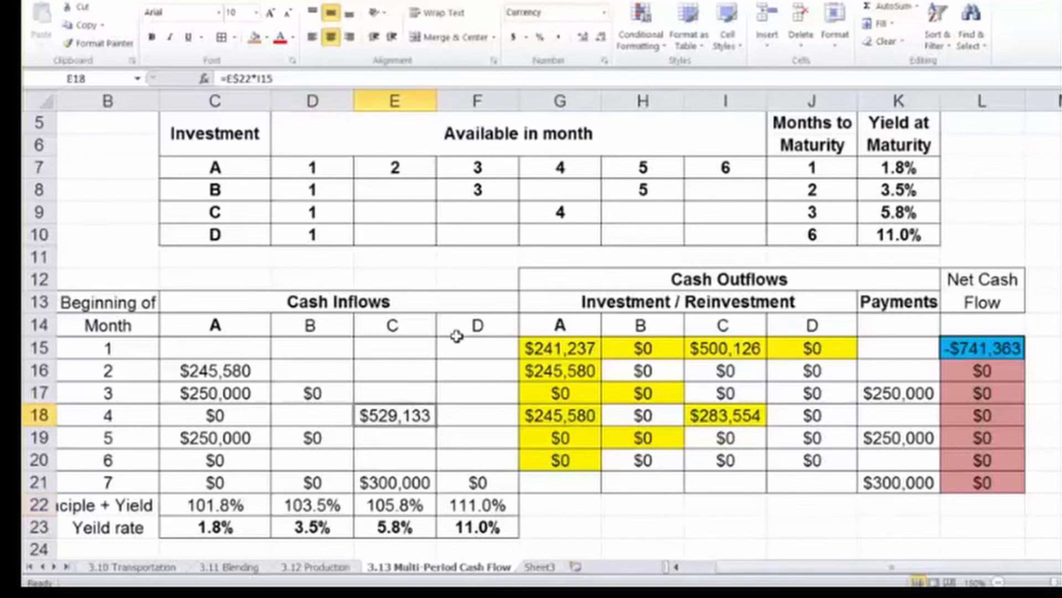
key("F2")
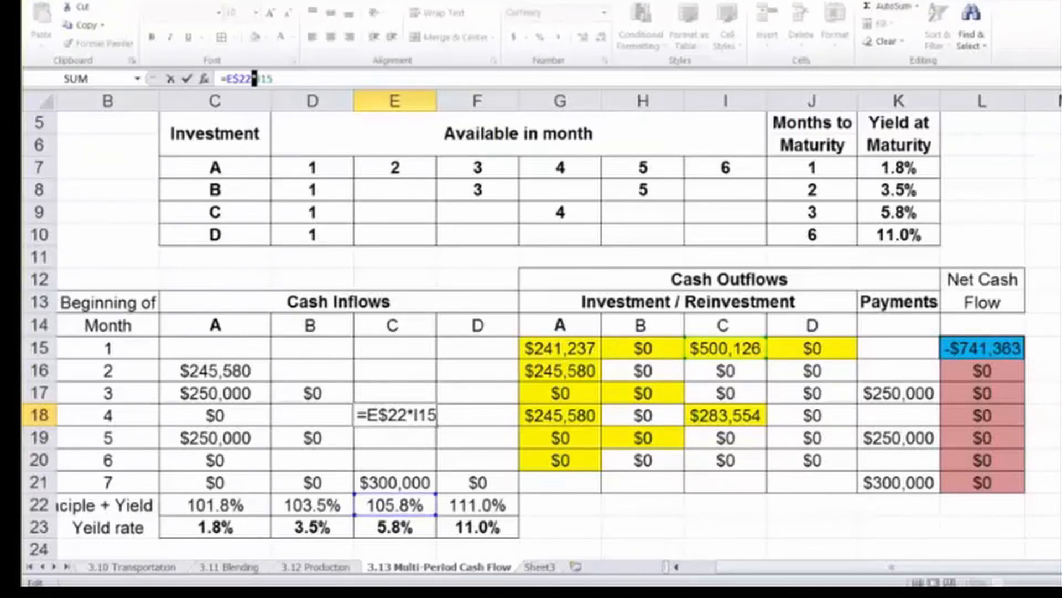
key("Return")
key("Down")
key("Down")
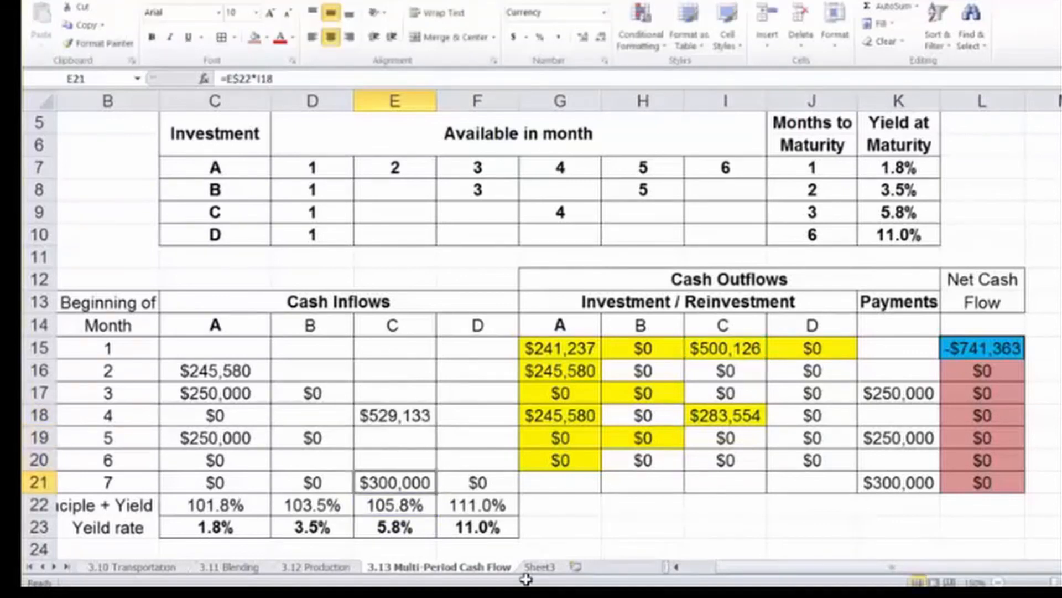
key("F2")
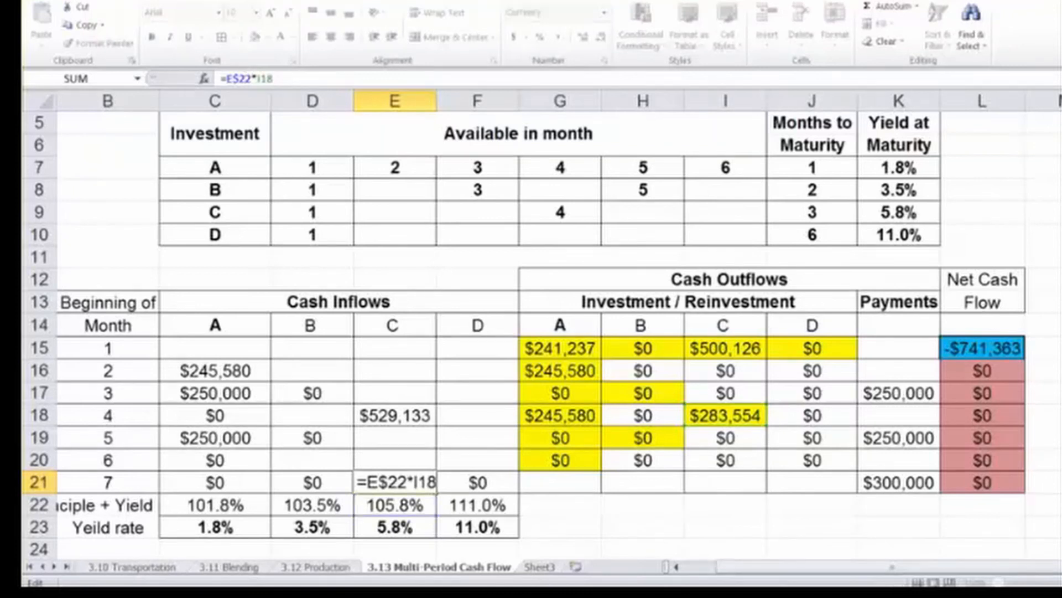
key("Return")
Inspect the investment D cash inflow formula for month 7 in F21.
left_click(477, 482)
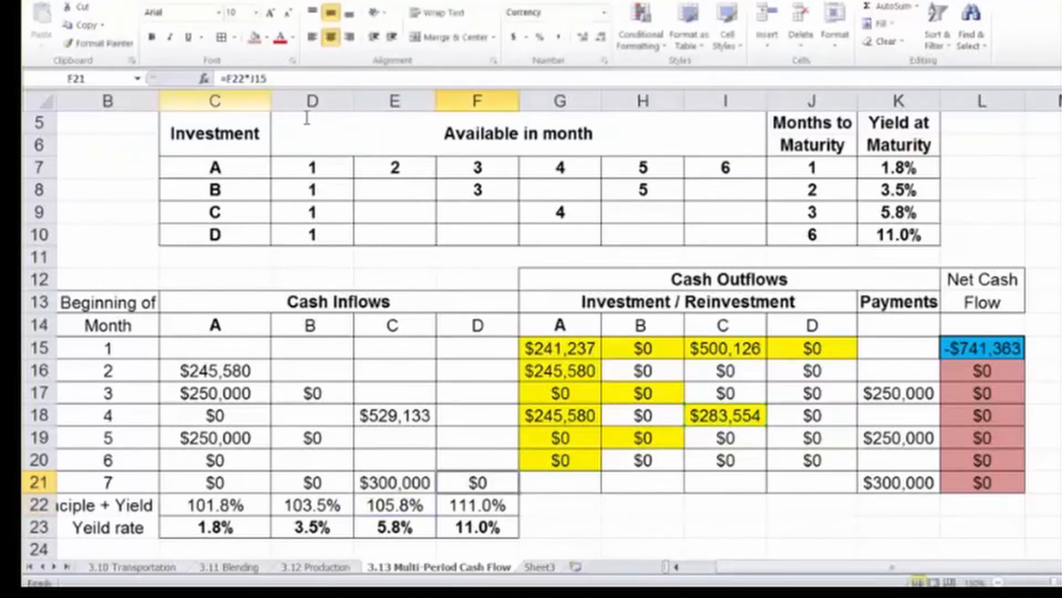
key("F2")
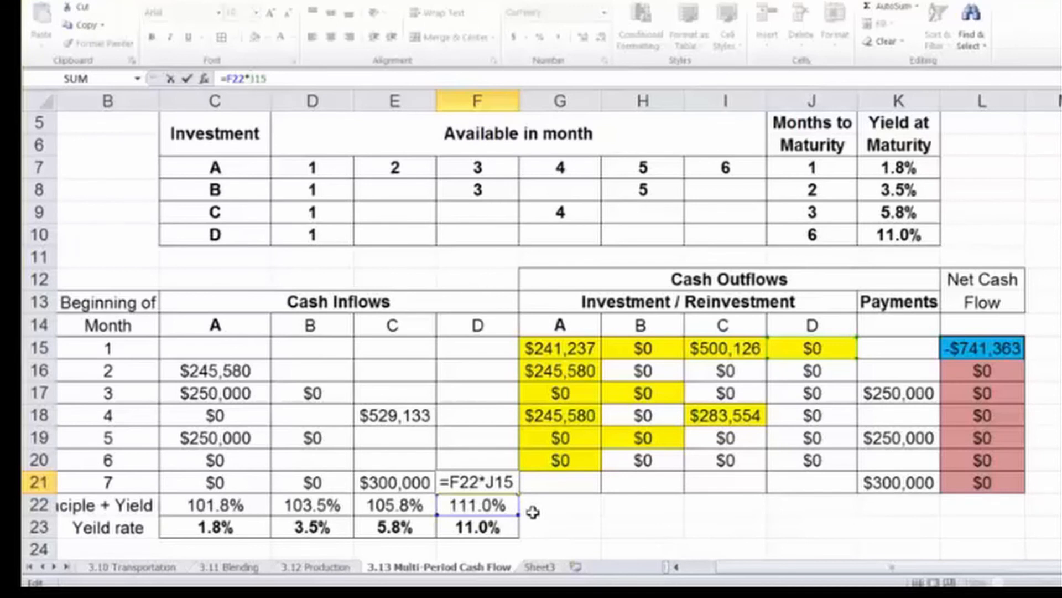
key("Return")
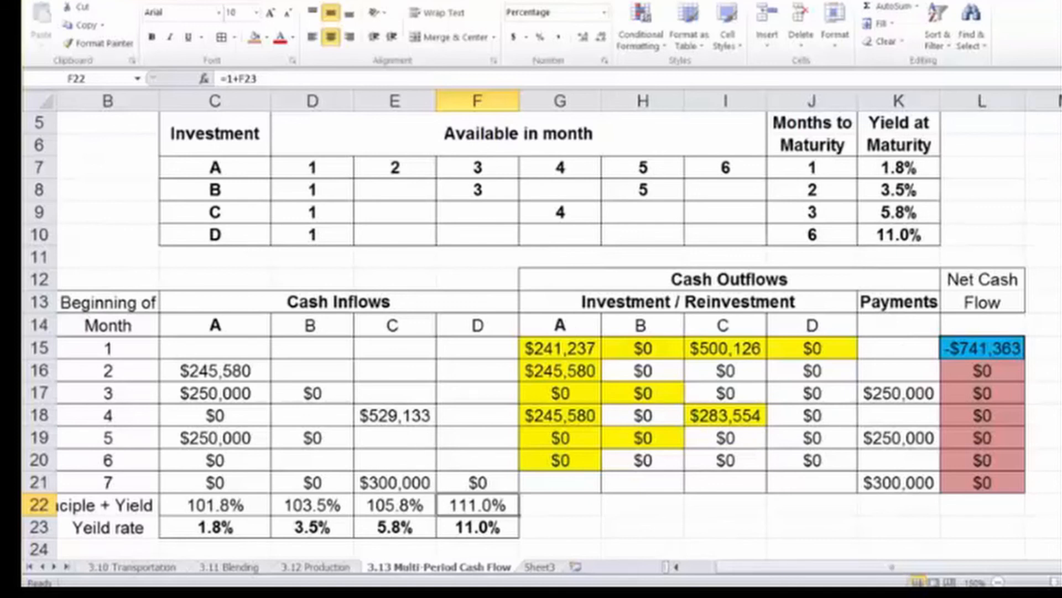
Review the net cash flow formulas from L15 down to L21, checking their inflow and outflow ranges.
left_click(982, 348)
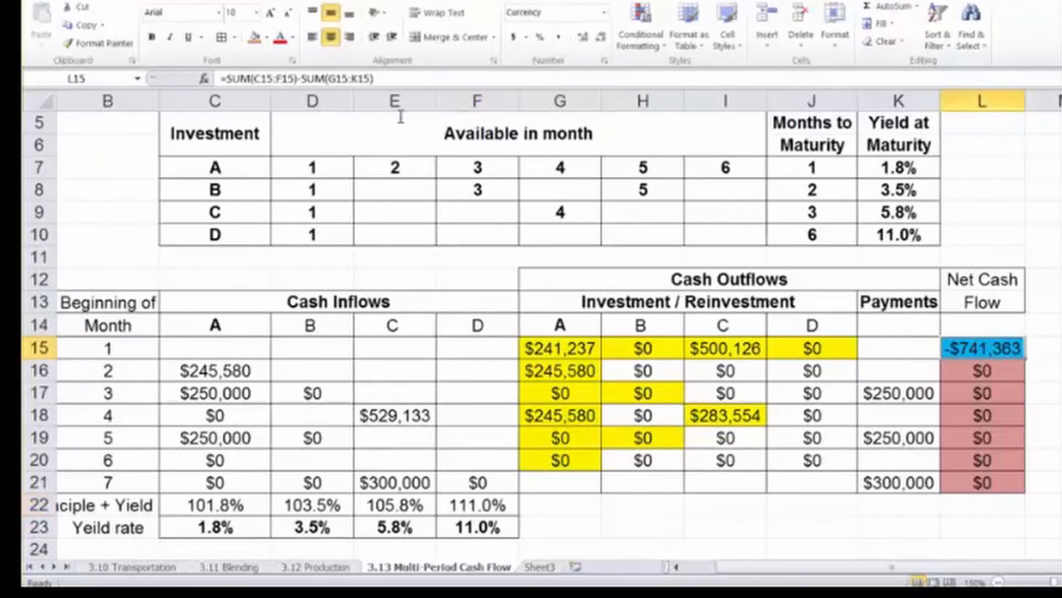
left_click(297, 79)
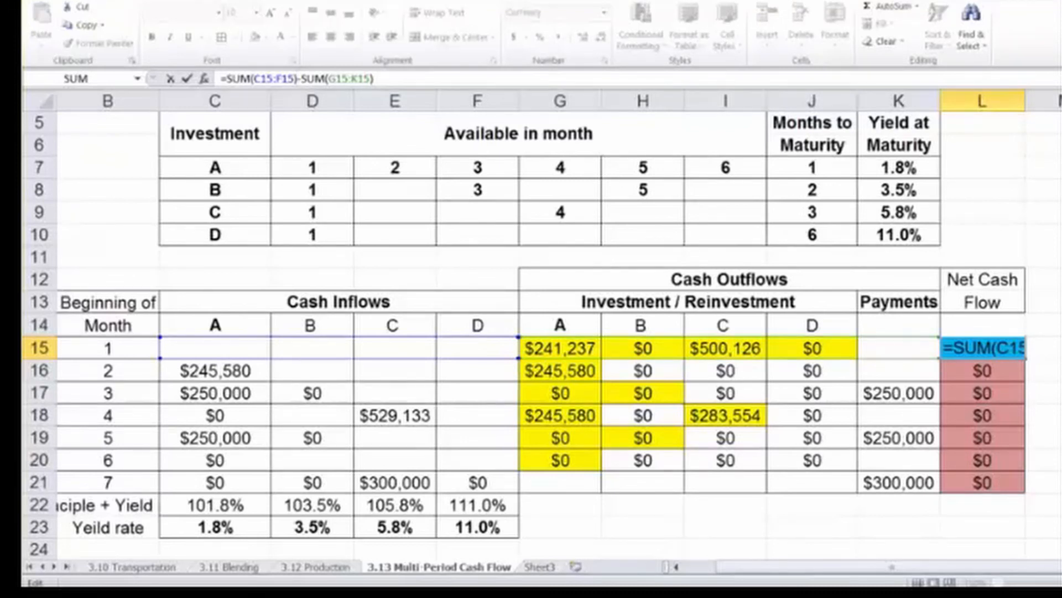
key("Return")
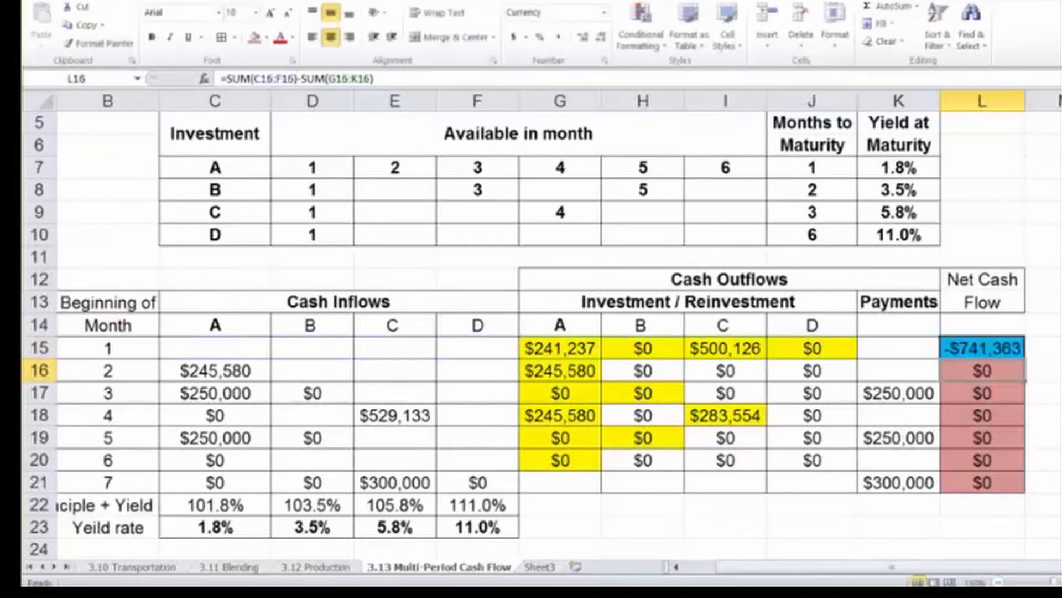
key("Down")
key("Down")
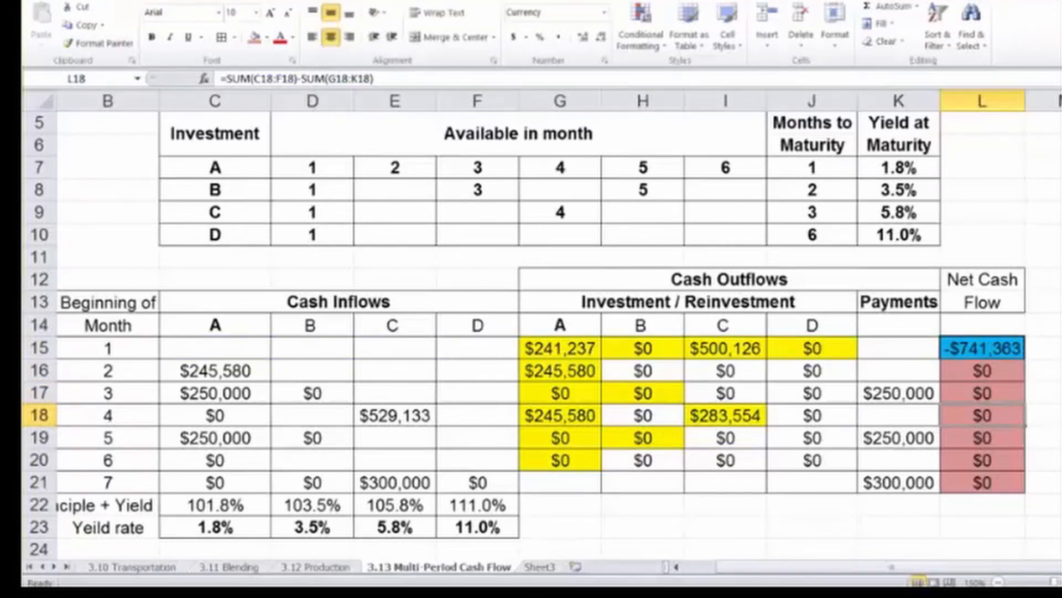
key("Down")
key("Down")
key("Down")
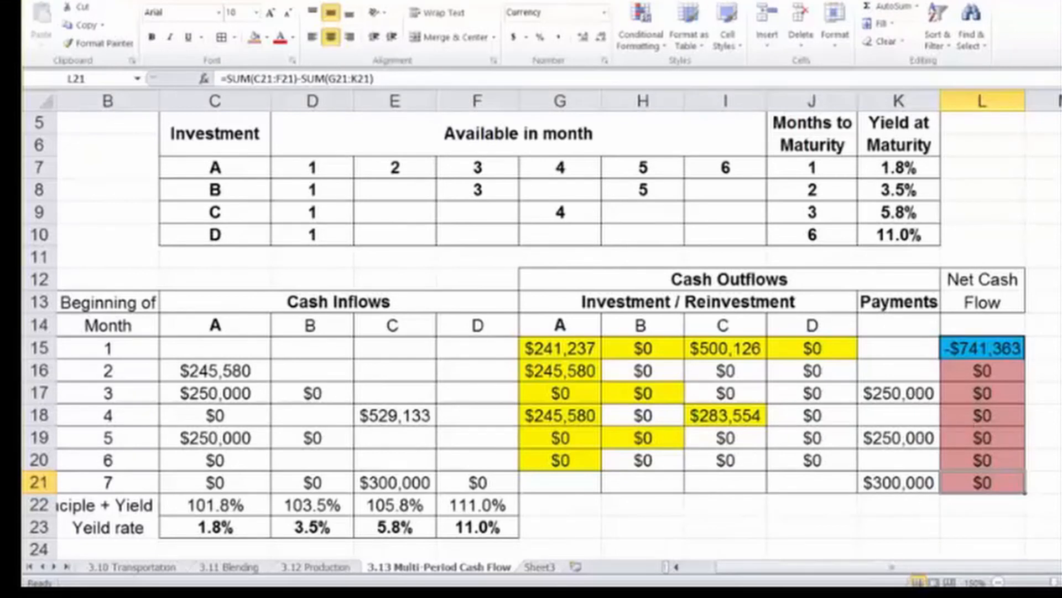
Open the Premium Solver parameters, clear of the cash outflows table, and review the model's constraints.
left_click(505, 0)
left_click(113, 7)
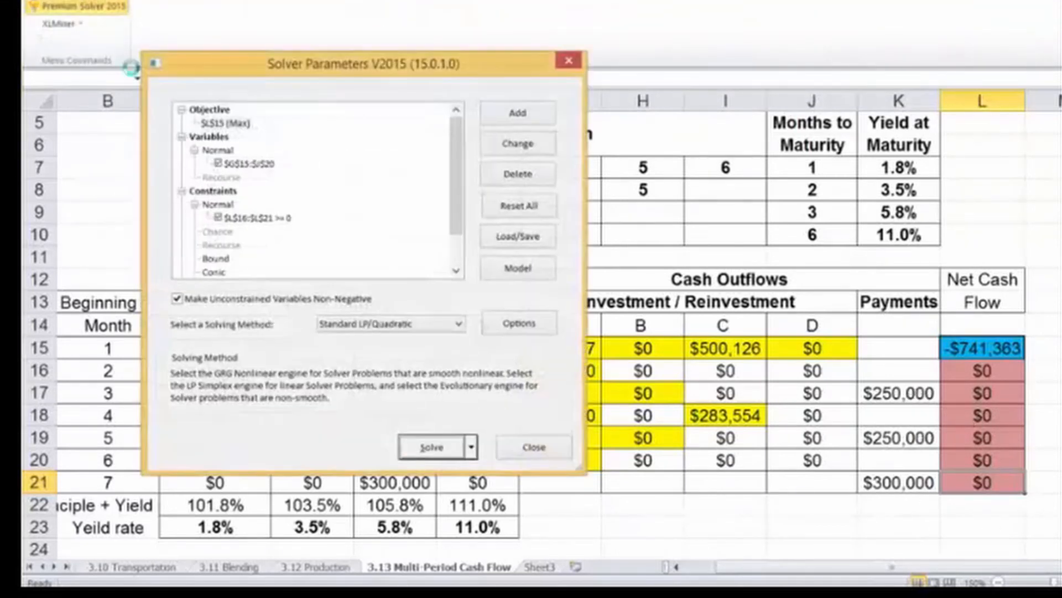
left_click_drag(515, 60, 460, 0)
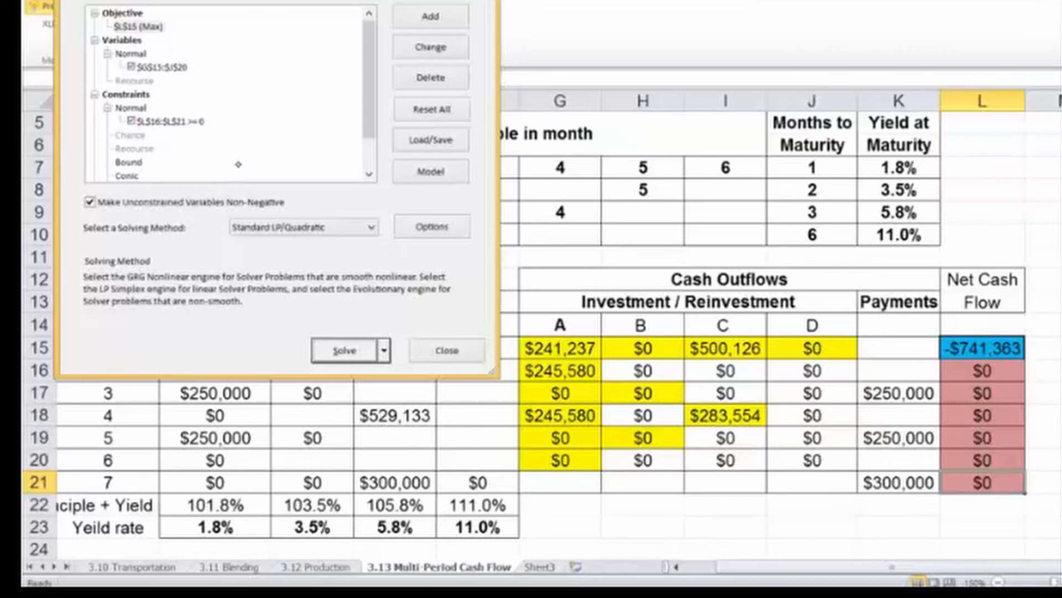
left_click(190, 122)
left_click(235, 110)
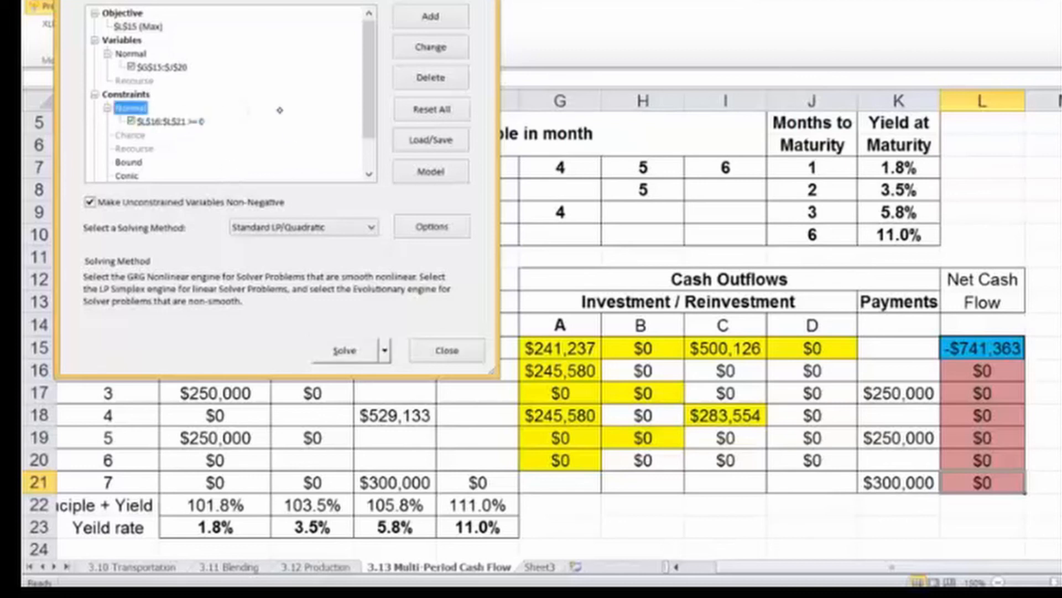